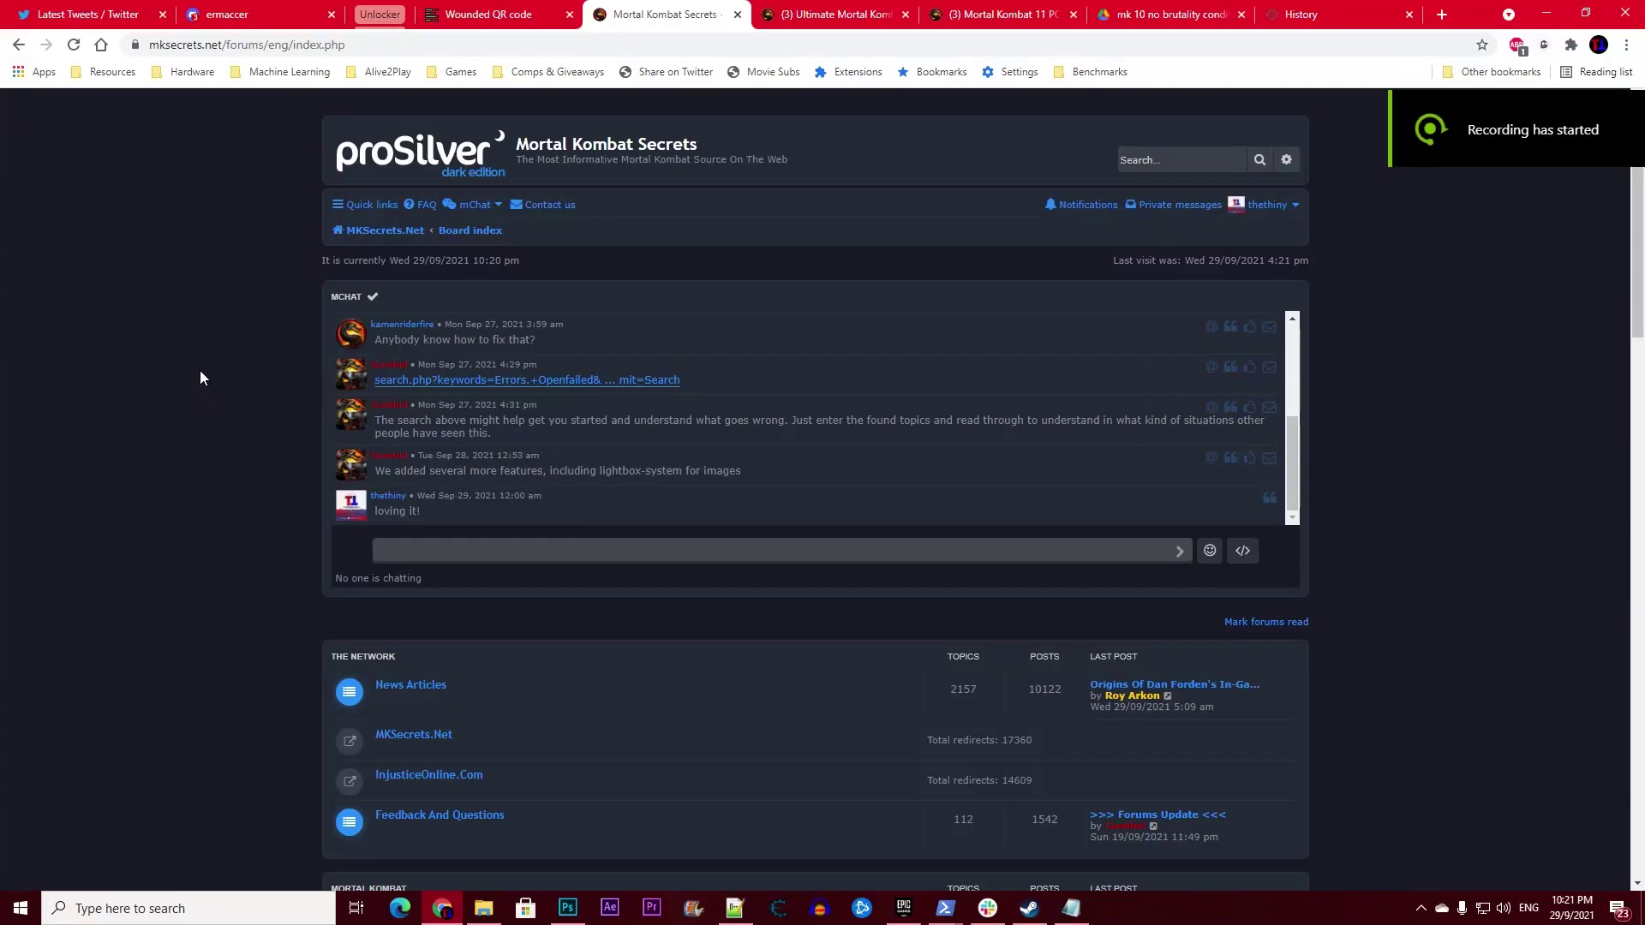
# Download ASIMK11_PublicBeta.rar from the MK11 All In One Mod Thread on MKSecrets.net.
pyautogui.scroll(-13, 209, 365)
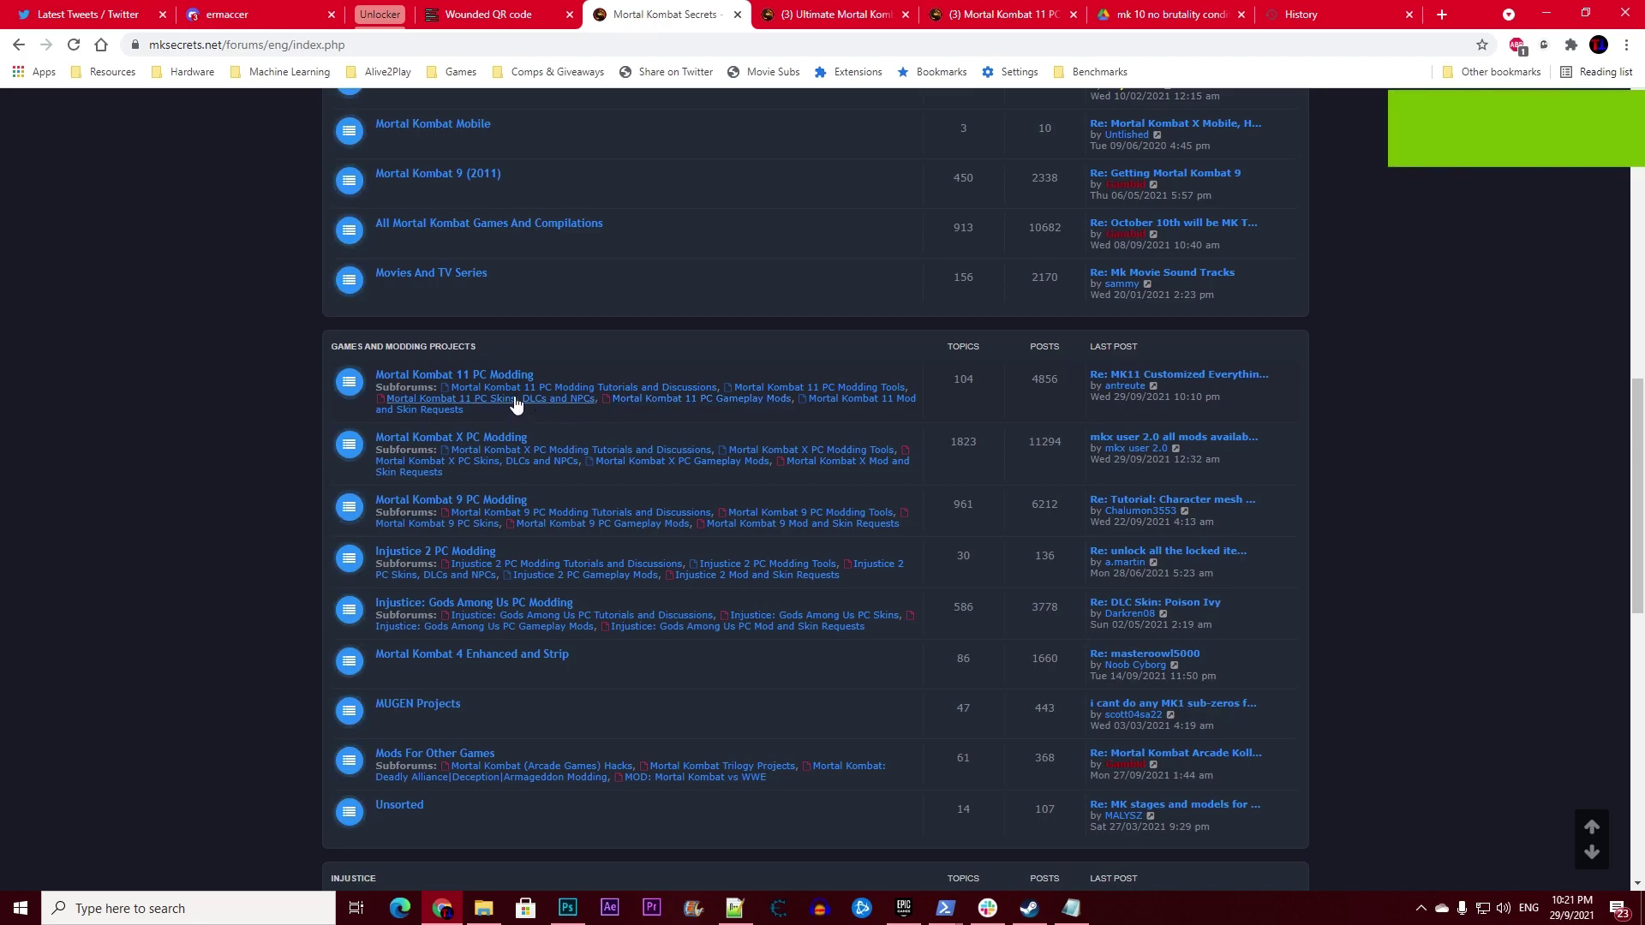
pyautogui.middleClick(512, 399)
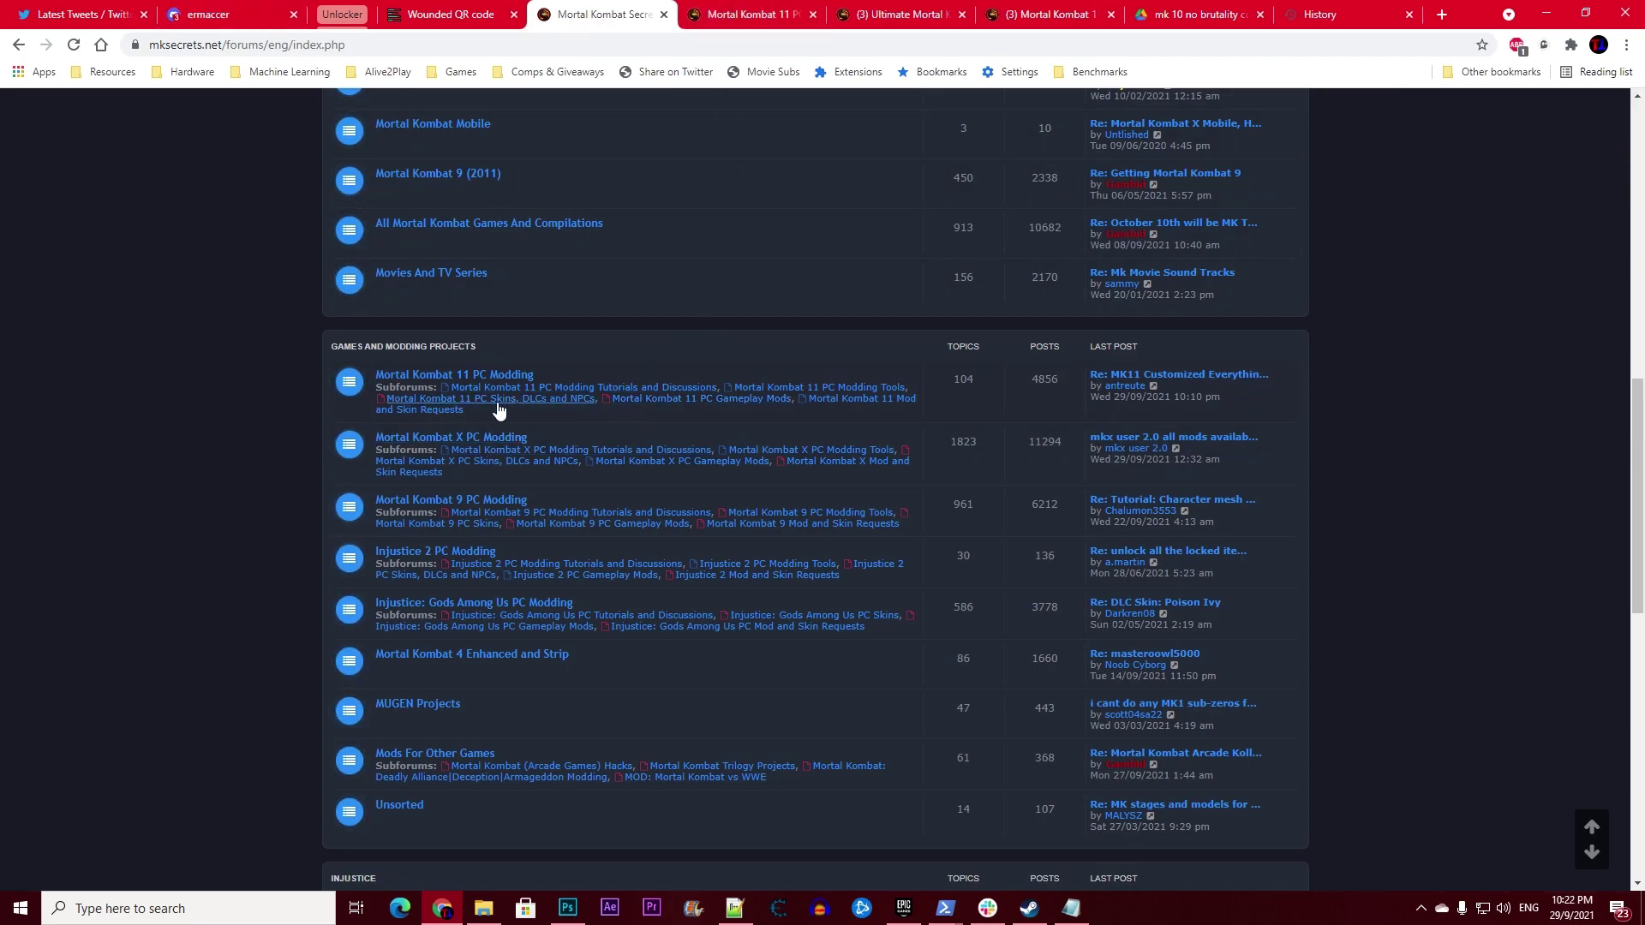
pyautogui.click(737, 14)
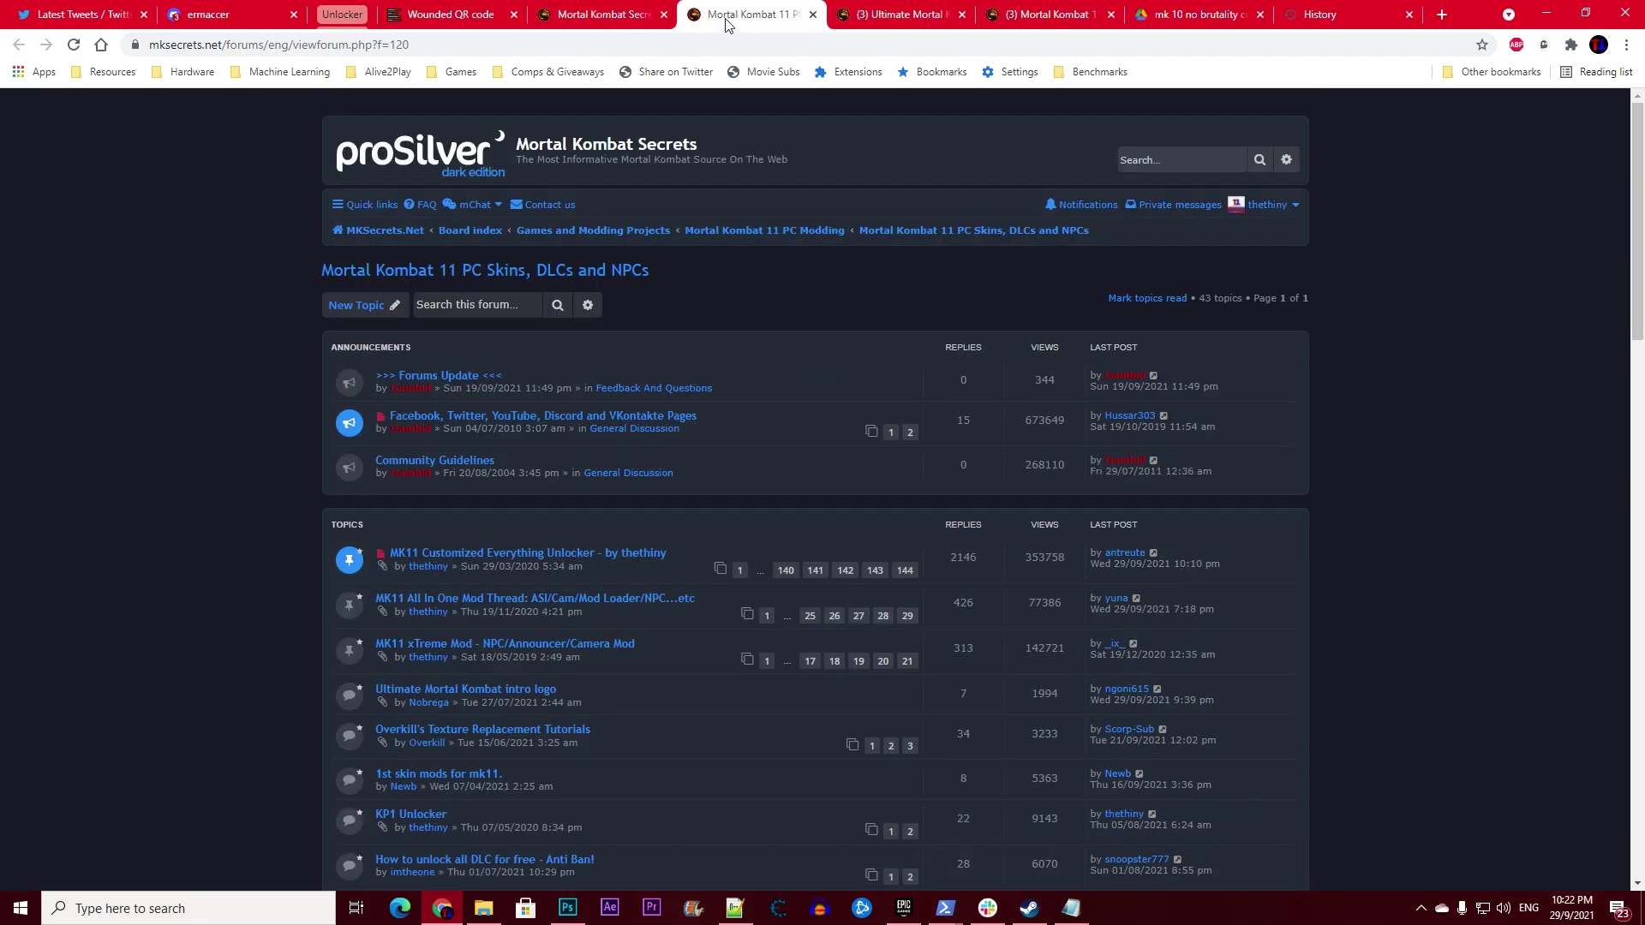
pyautogui.scroll(-2, 356, 408)
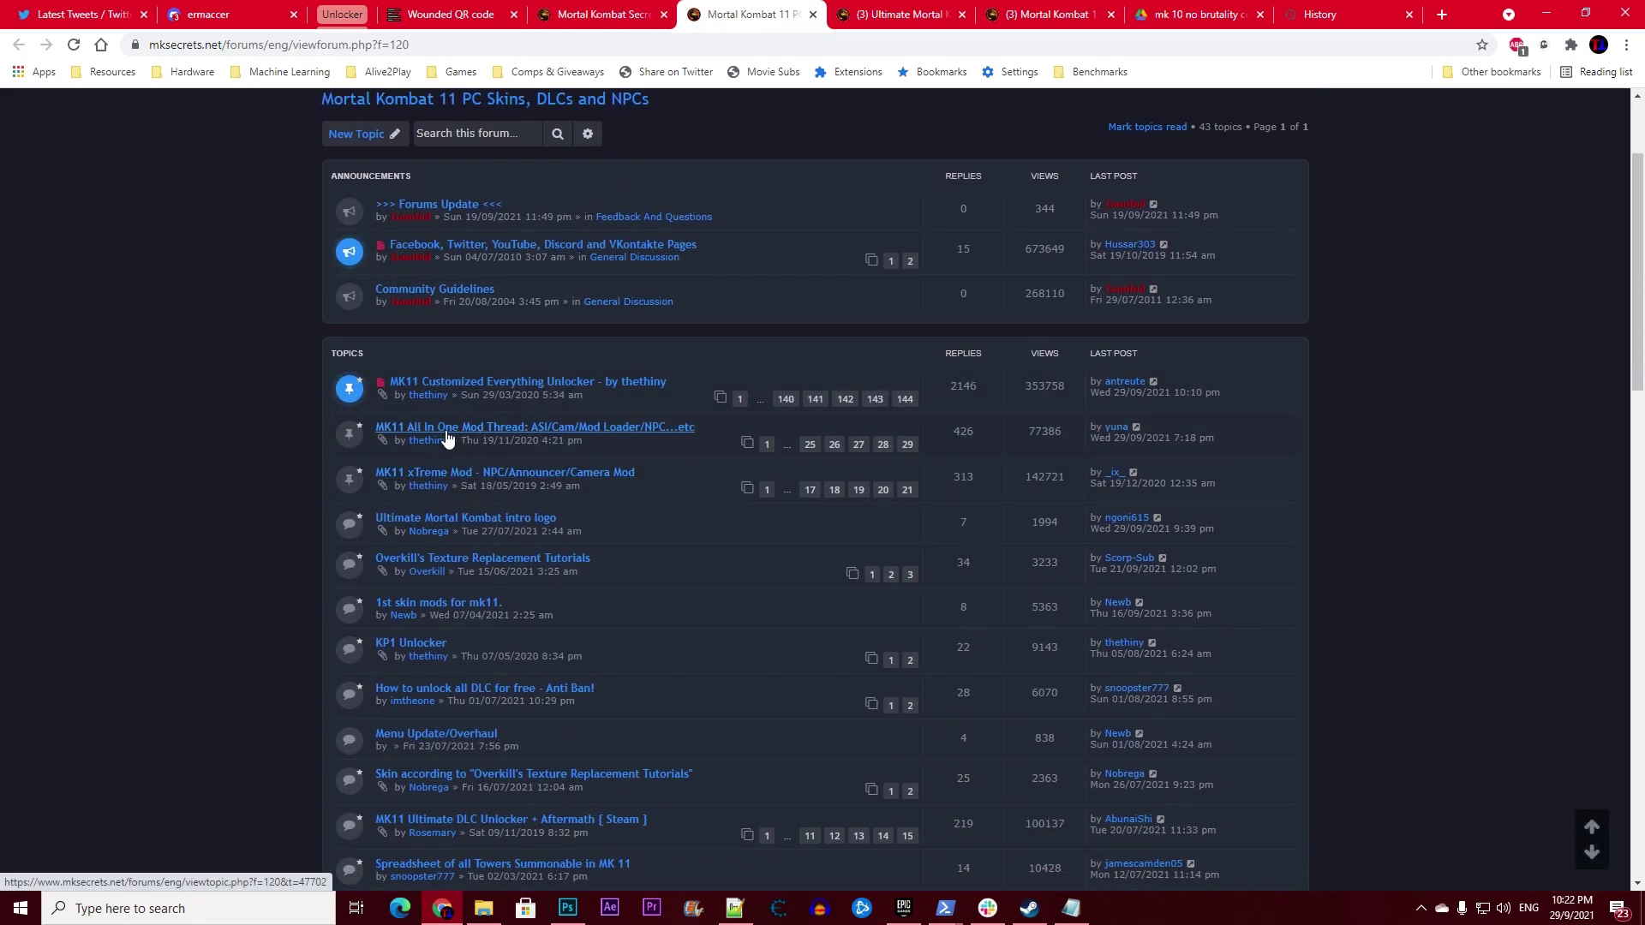
pyautogui.middleClick(566, 435)
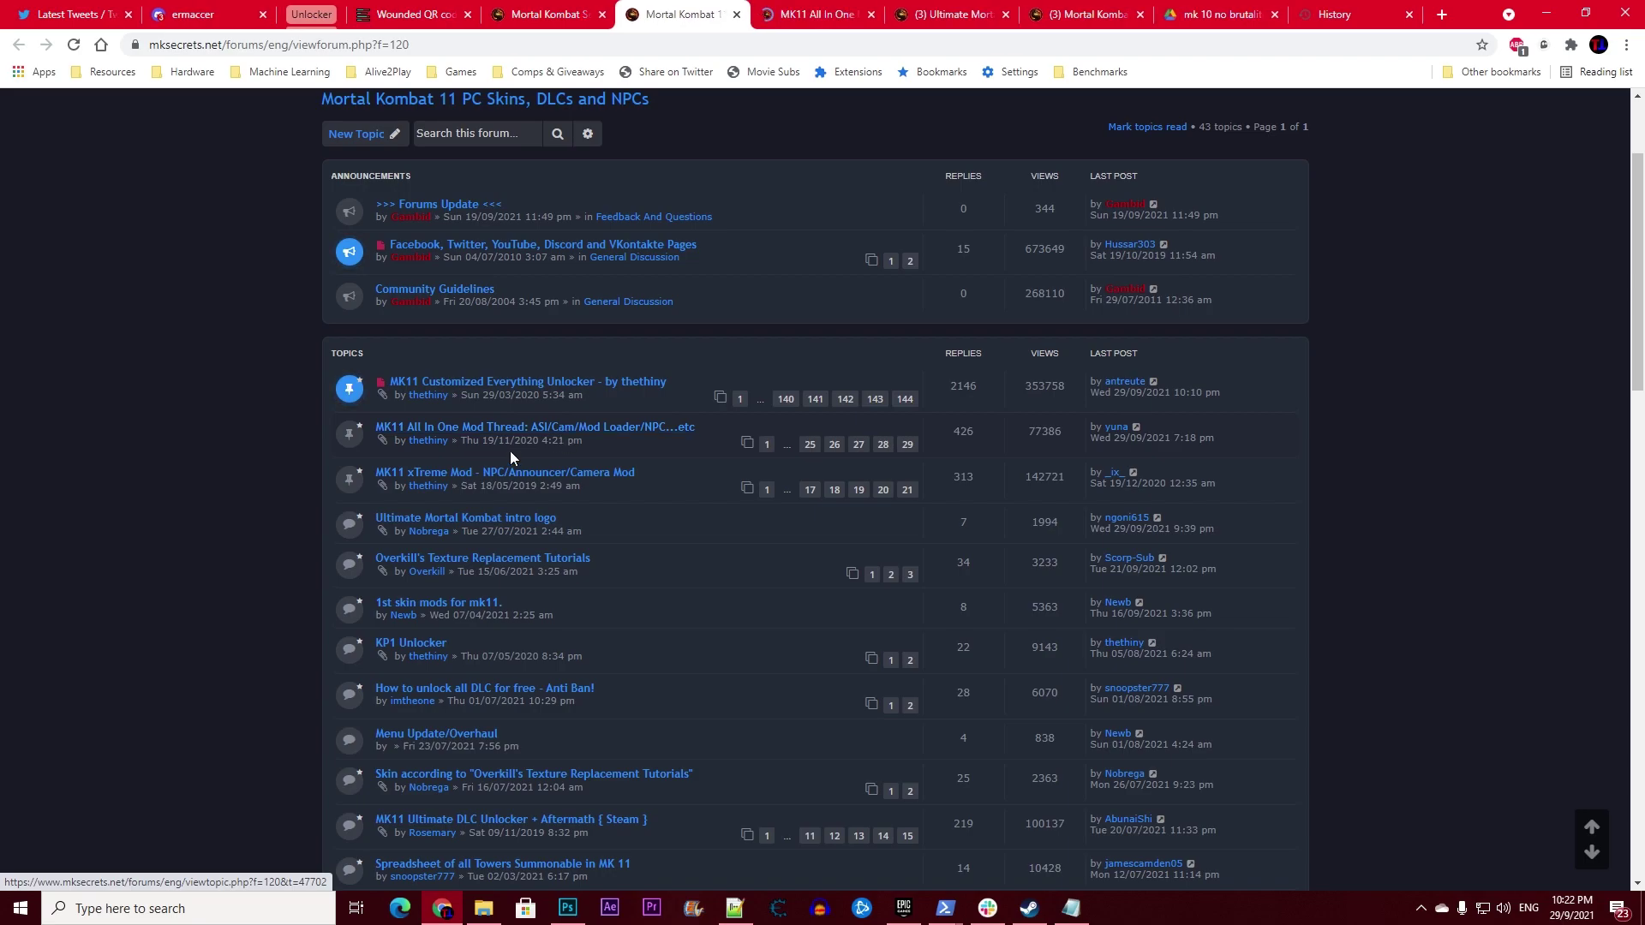
pyautogui.middleClick(526, 383)
pyautogui.click(775, 18)
pyautogui.scroll(-5, 440, 423)
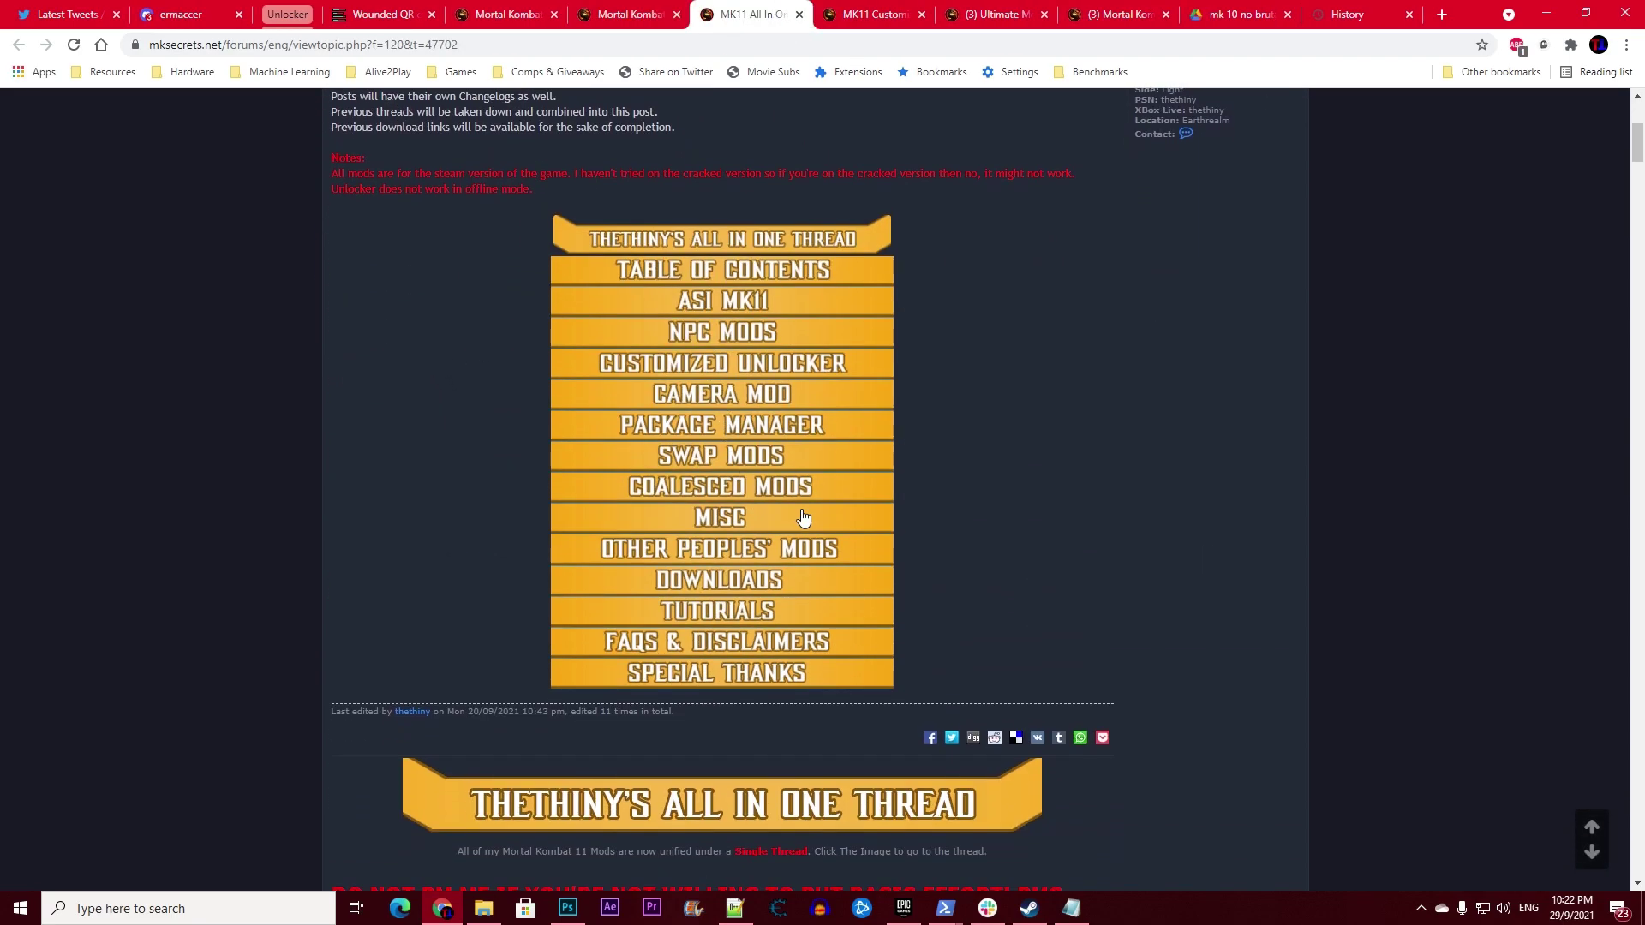
pyautogui.click(704, 590)
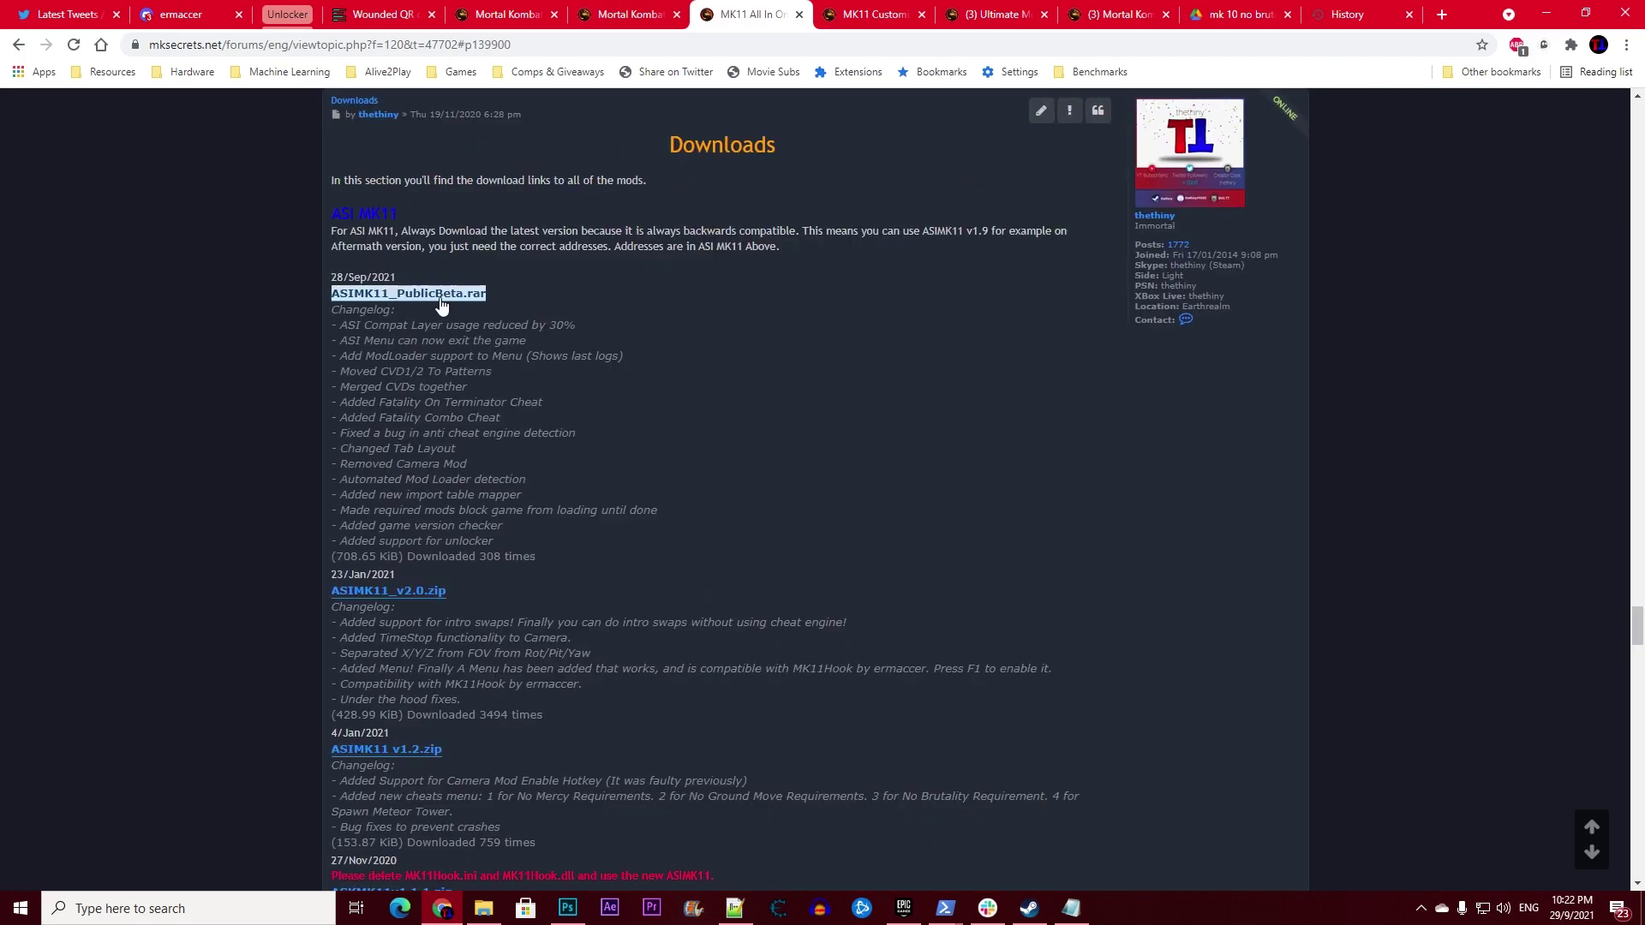
pyautogui.click(368, 294)
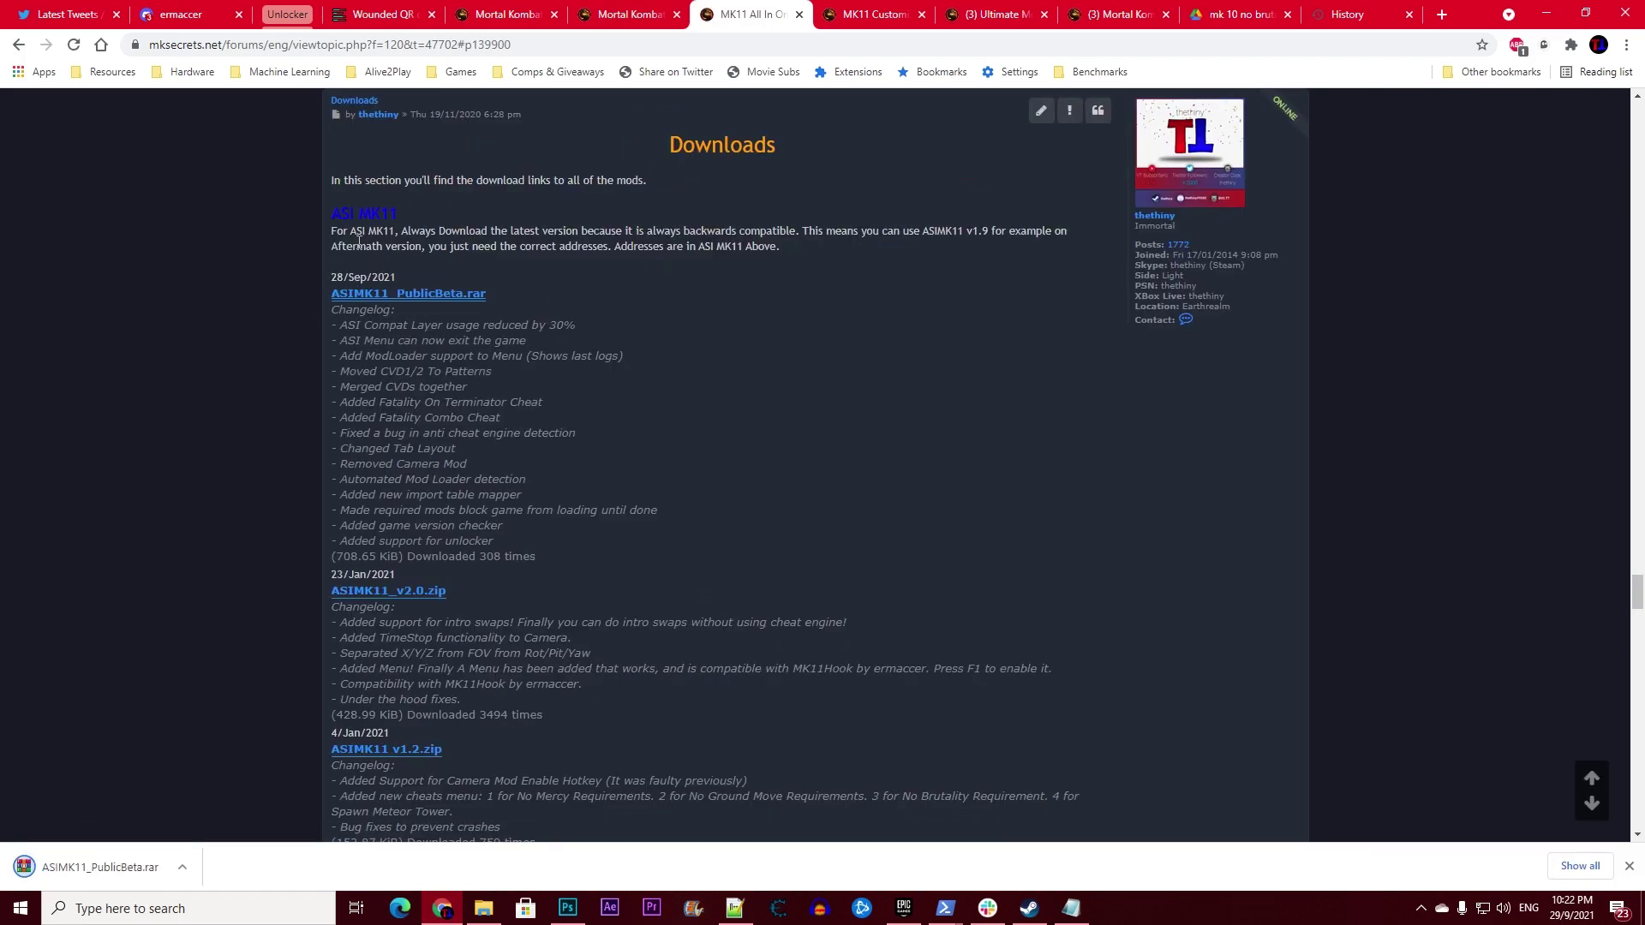
# Download unlocker_P0.9.10.3.zip from the MK11 Customized Everything Unlocker thread.
pyautogui.middleClick(765, 7)
pyautogui.scroll(-2, 728, 407)
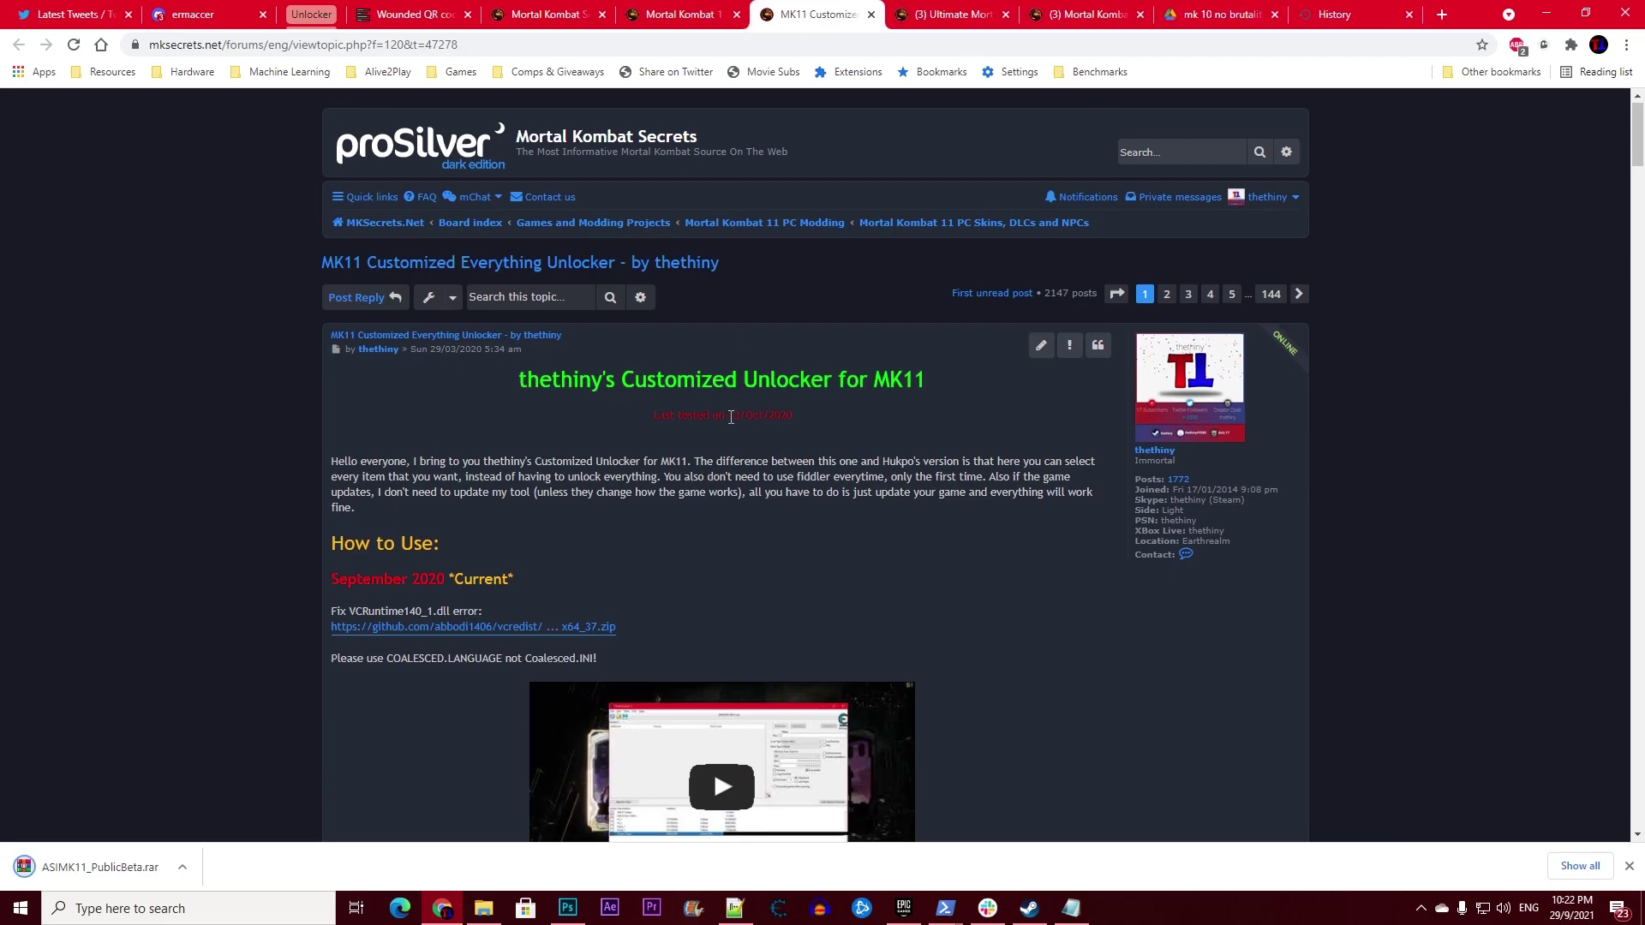
pyautogui.scroll(-3, 334, 292)
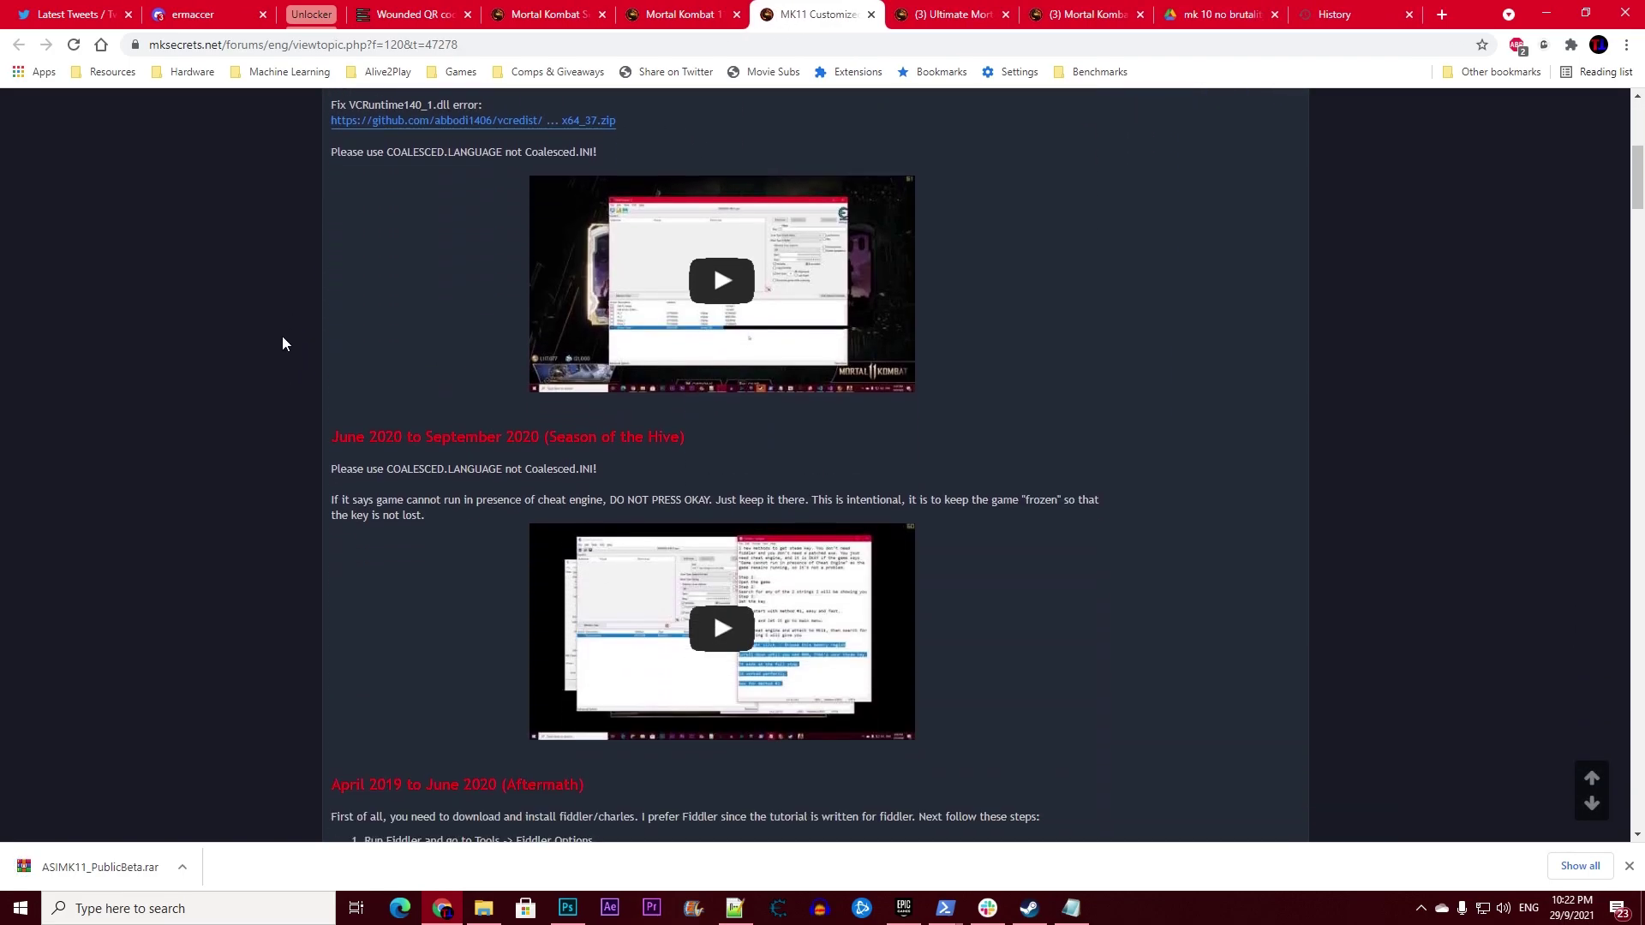
pyautogui.scroll(-3, 281, 338)
pyautogui.scroll(-8, 291, 398)
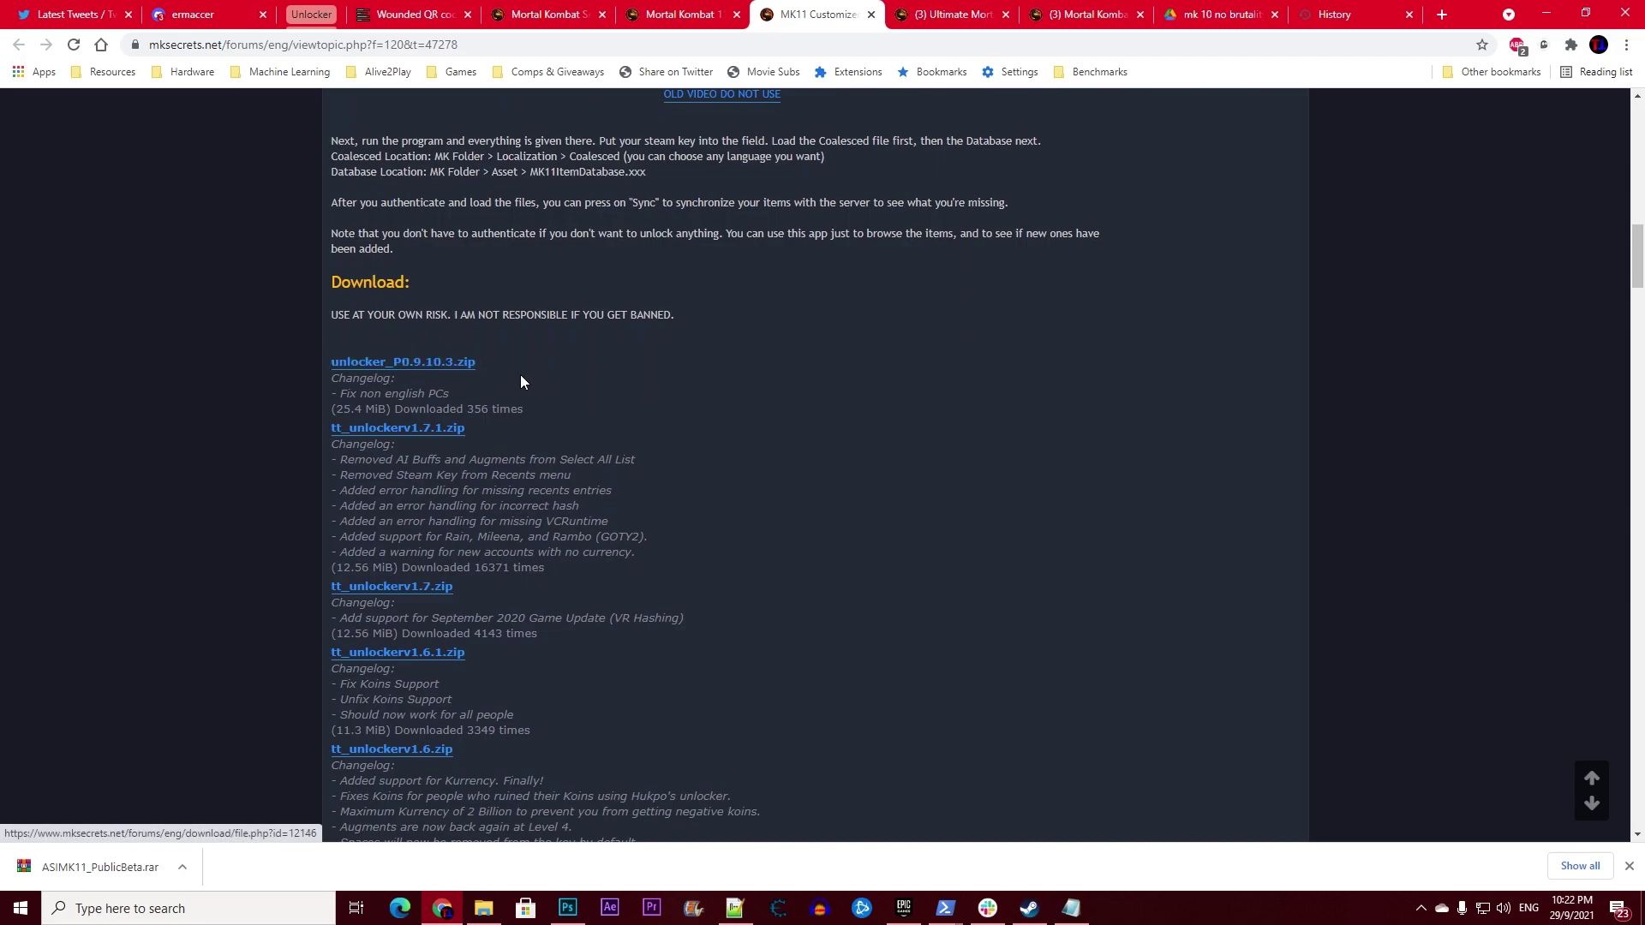
pyautogui.click(454, 367)
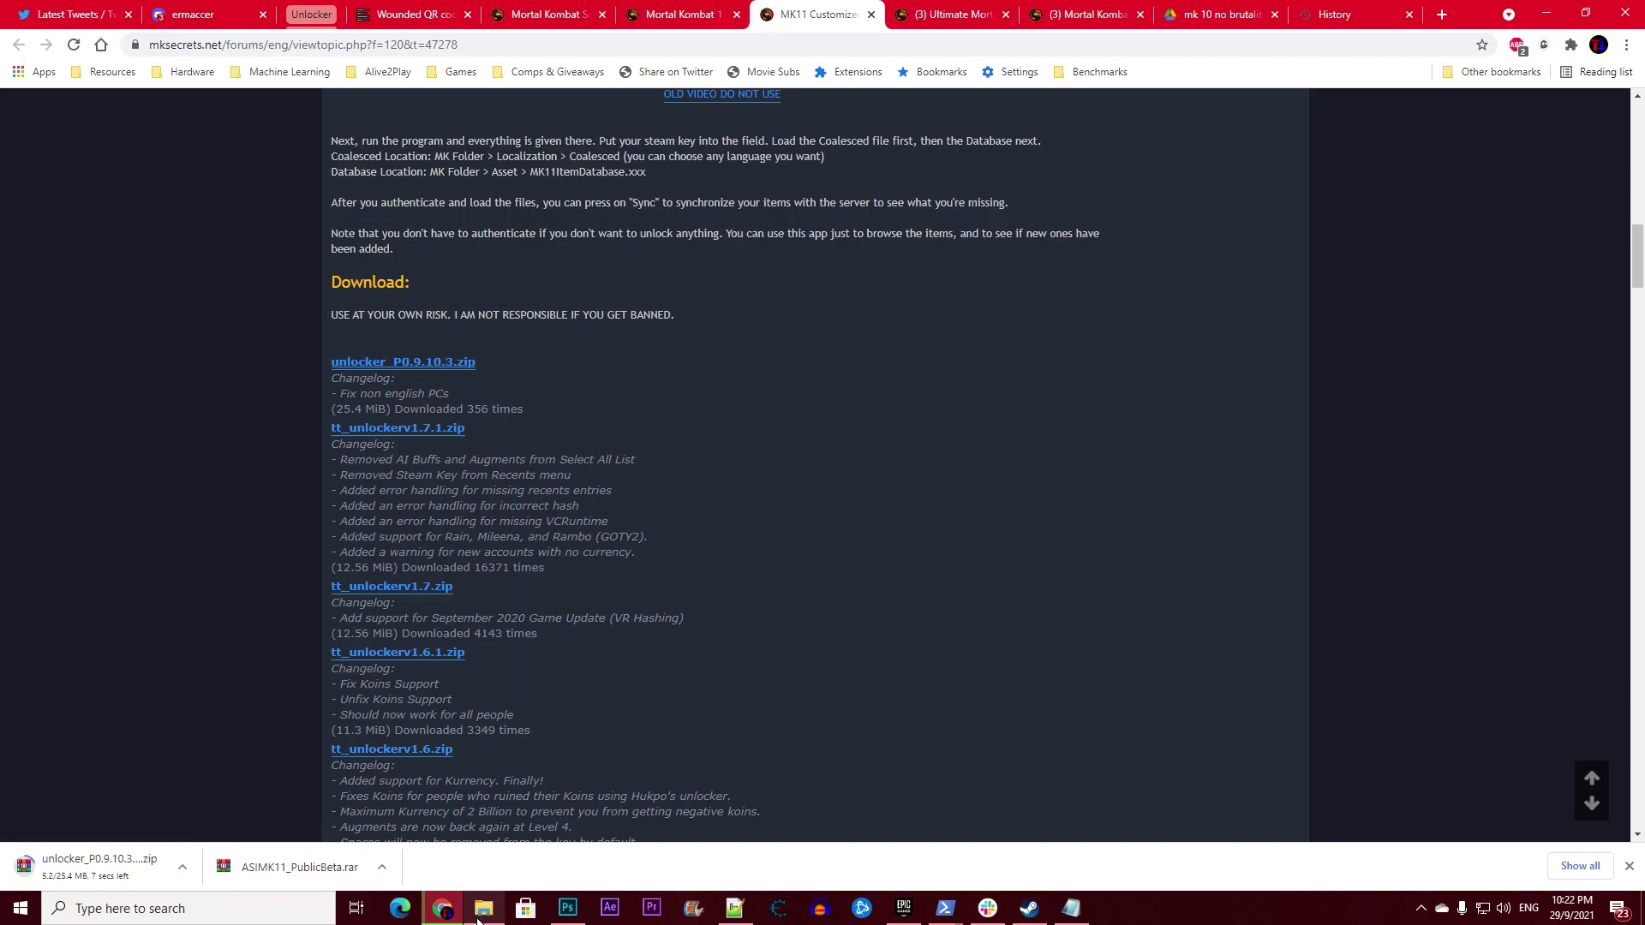
# Navigate File Explorer to Games > Mortal Kombat 11 > Binaries > Retail.
pyautogui.moveTo(484, 906)
pyautogui.press('super+e')
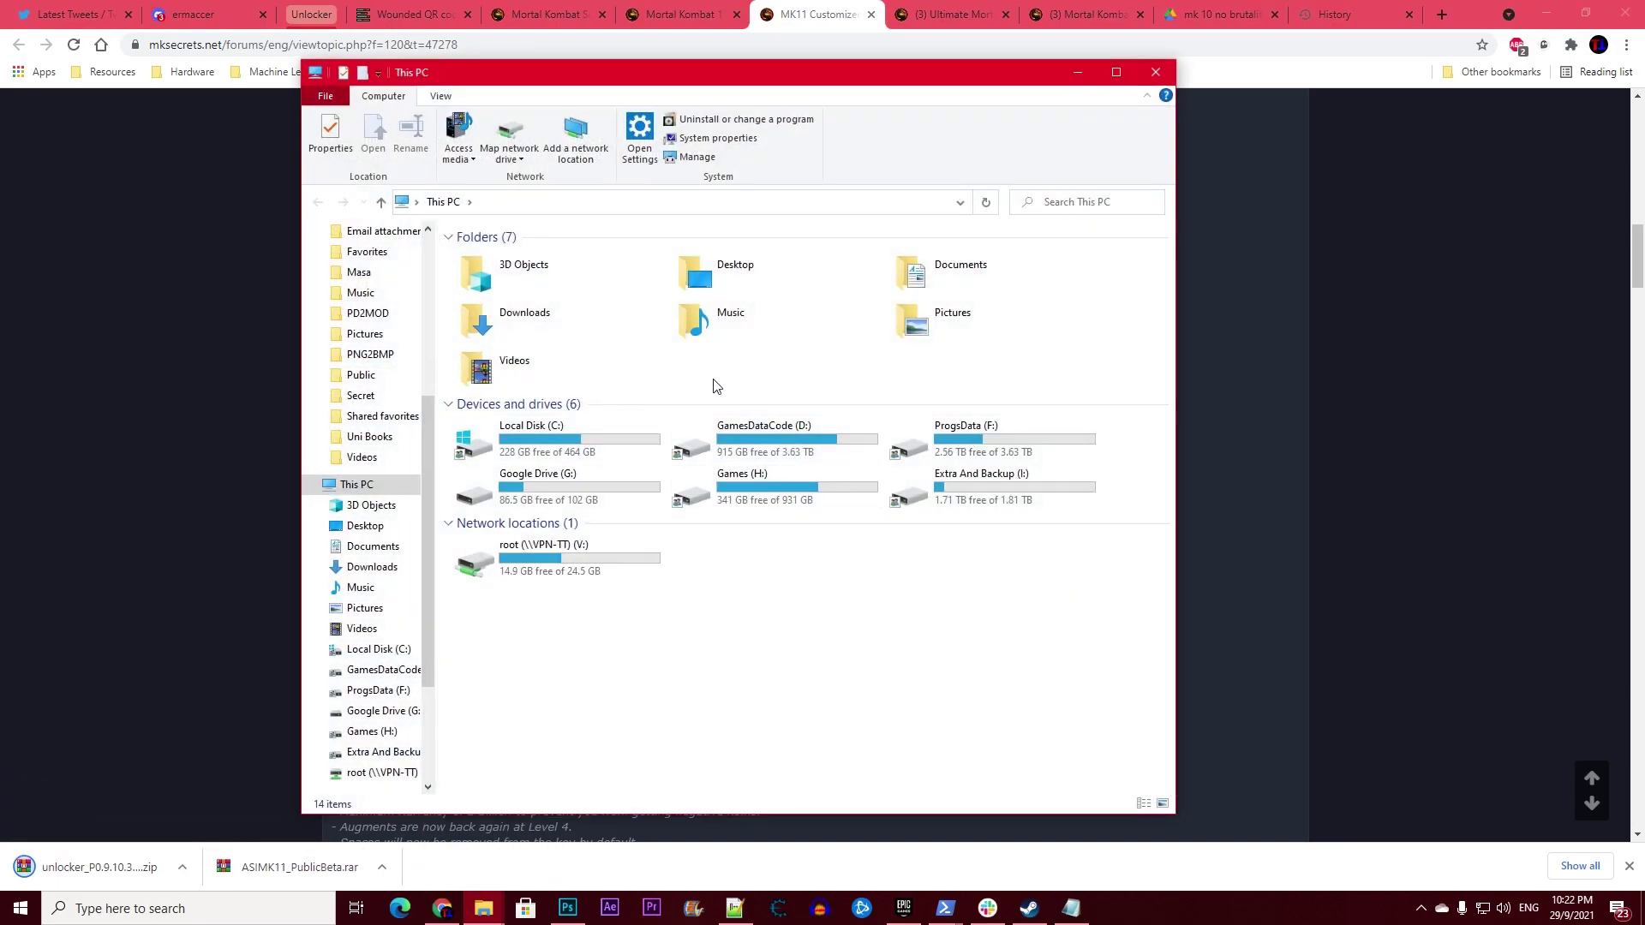
pyautogui.scroll(3, 390, 348)
pyautogui.click(391, 364)
pyautogui.click(602, 332)
pyautogui.write('mortal')
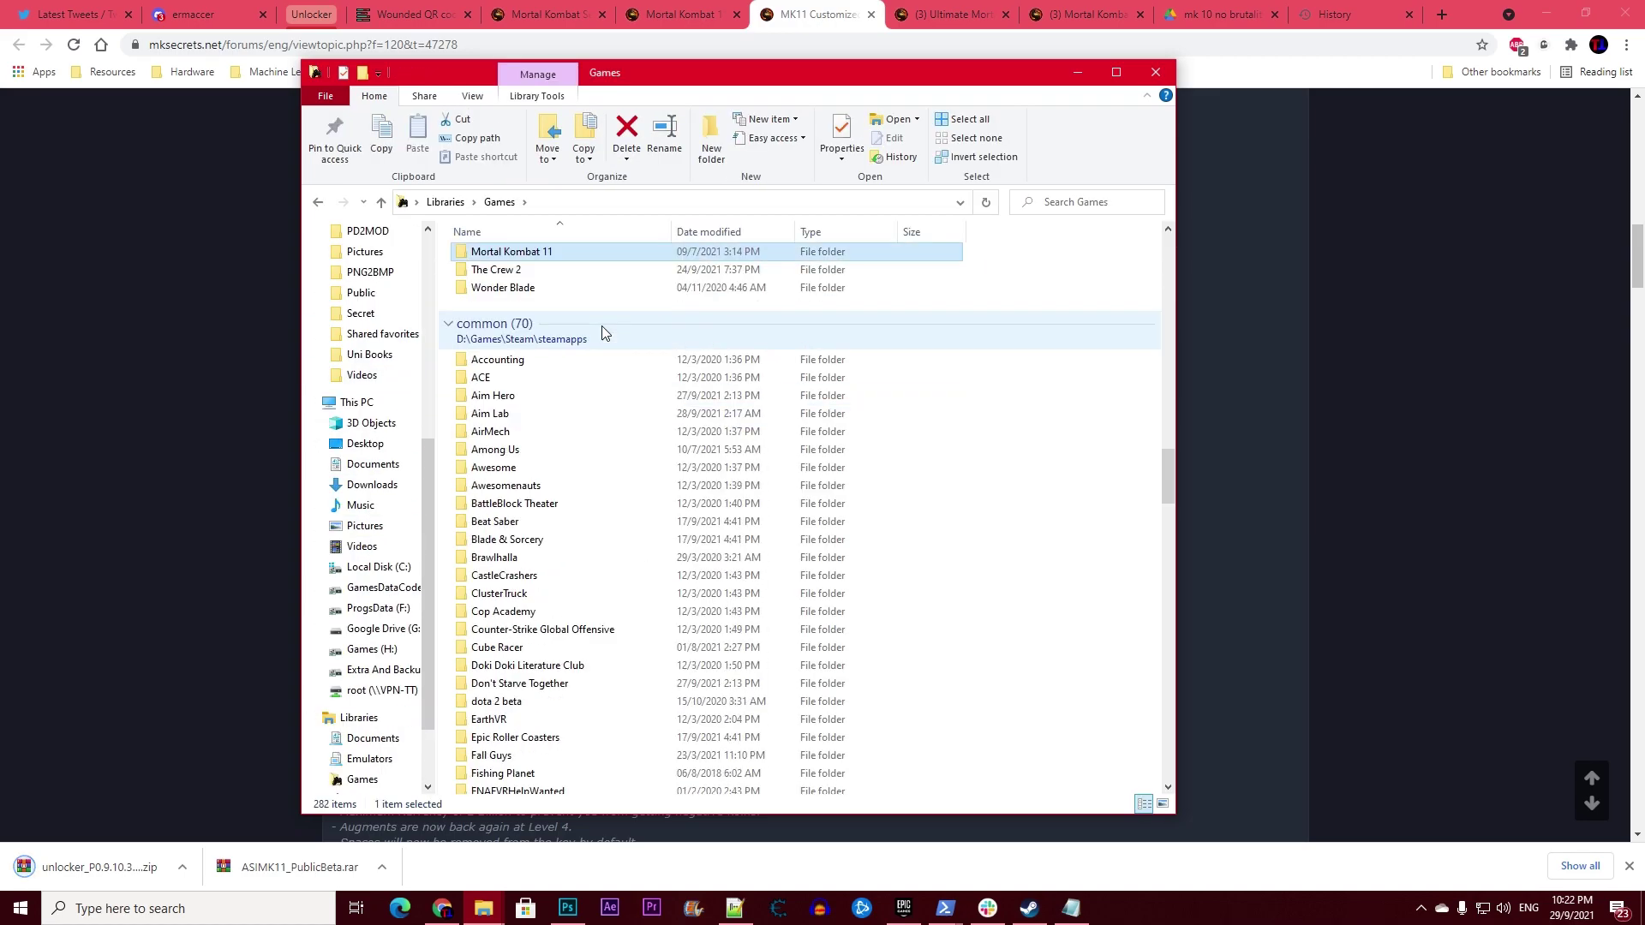
pyautogui.press('Return')
pyautogui.moveTo(682, 82); pyautogui.dragTo(704, 71)
pyautogui.click(697, 194)
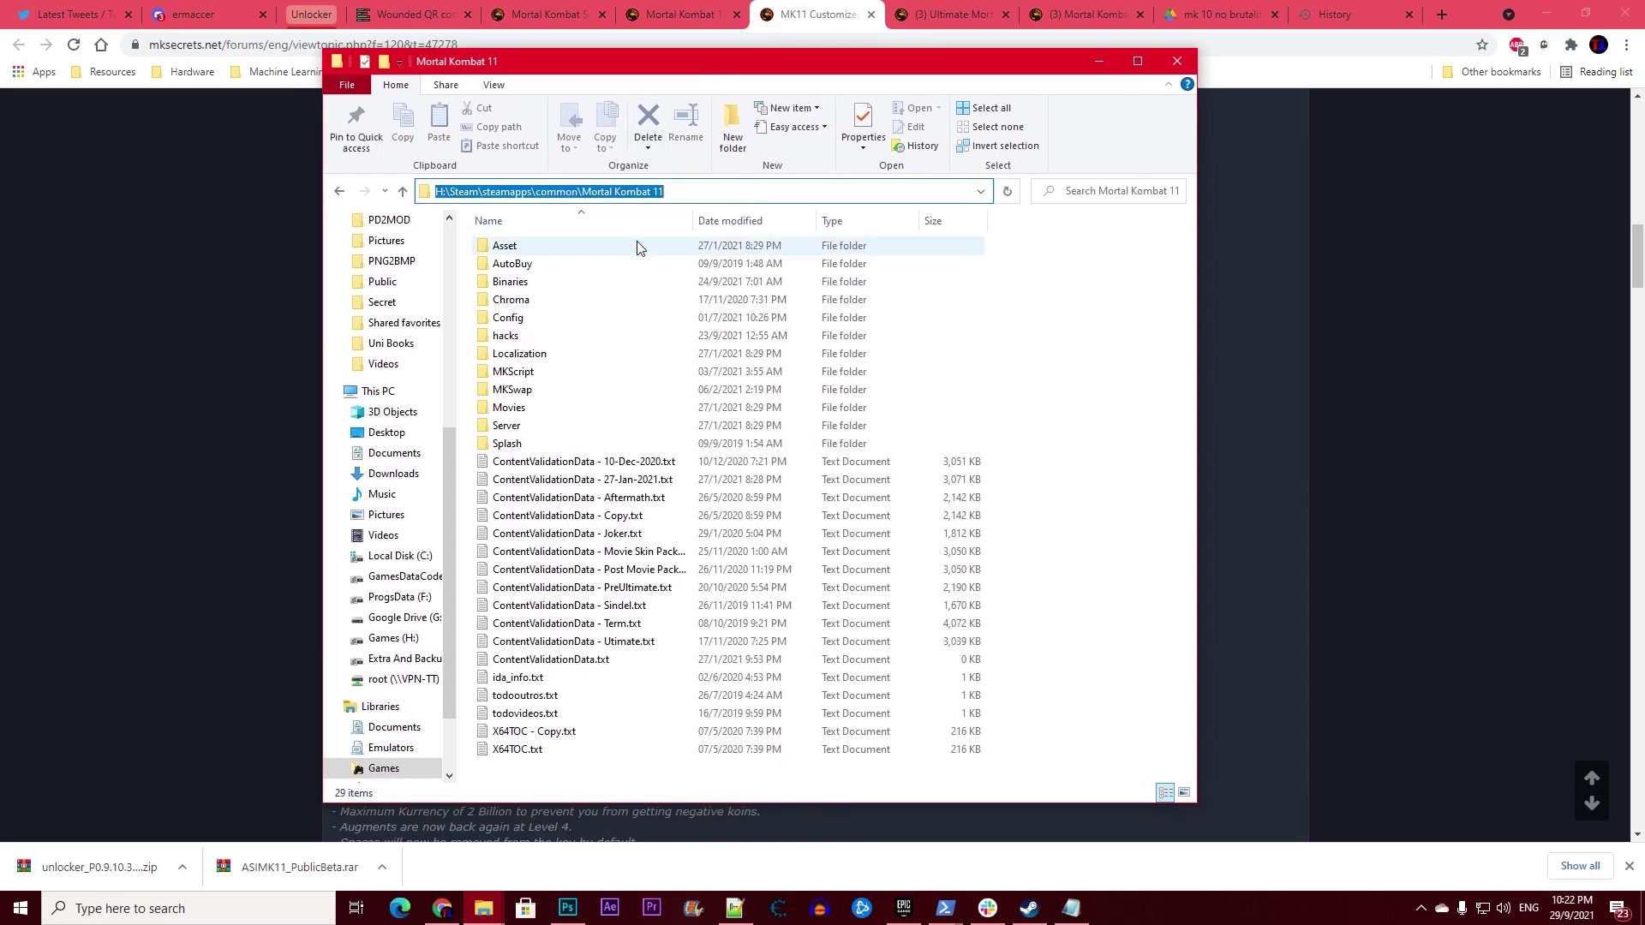
pyautogui.press('Escape')
pyautogui.rightClick(660, 337)
pyautogui.press('Escape')
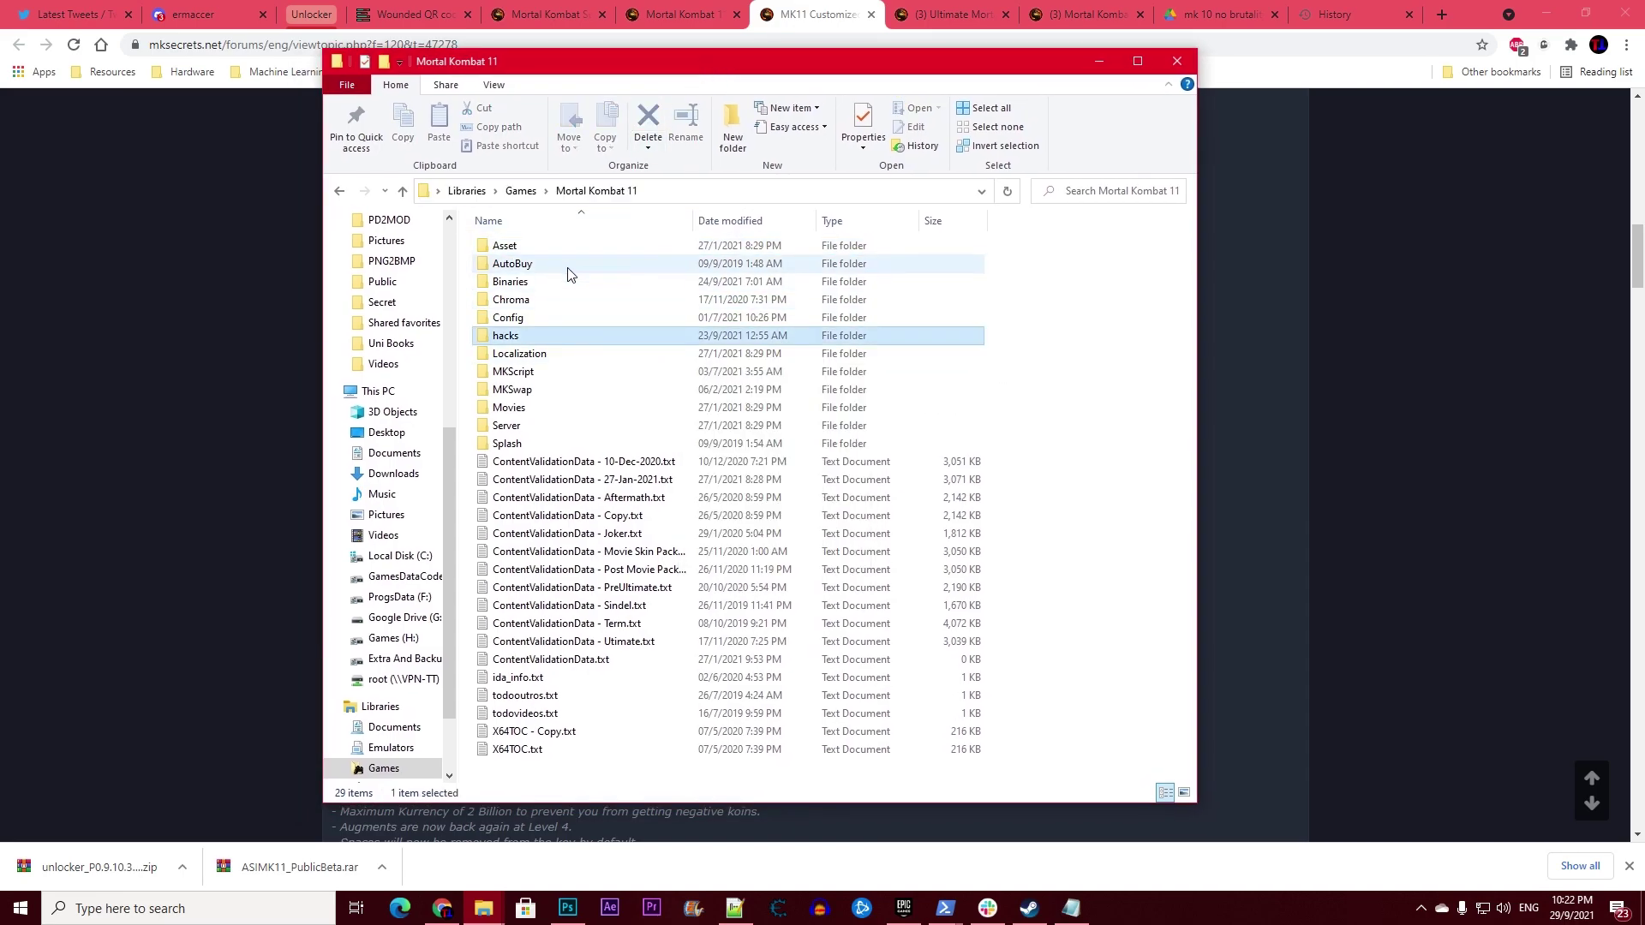
pyautogui.doubleClick(553, 287)
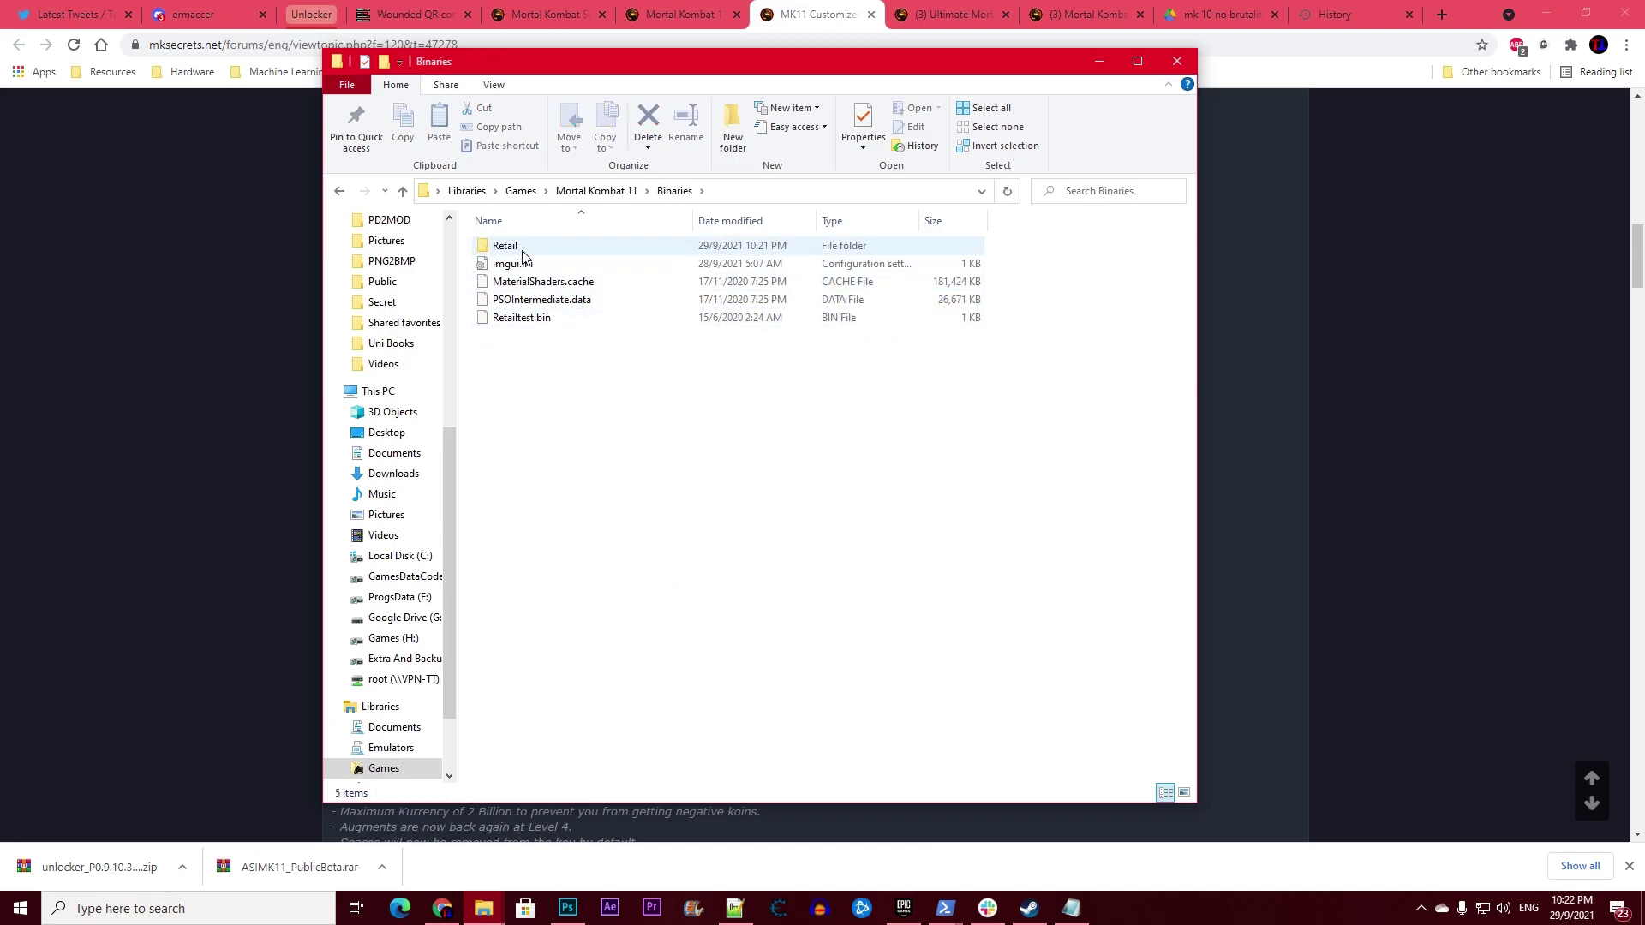
pyautogui.doubleClick(524, 249)
# Move all six files from ASIMK11_PublicBeta.rar into Retail, replacing the existing copies.
pyautogui.click(274, 867)
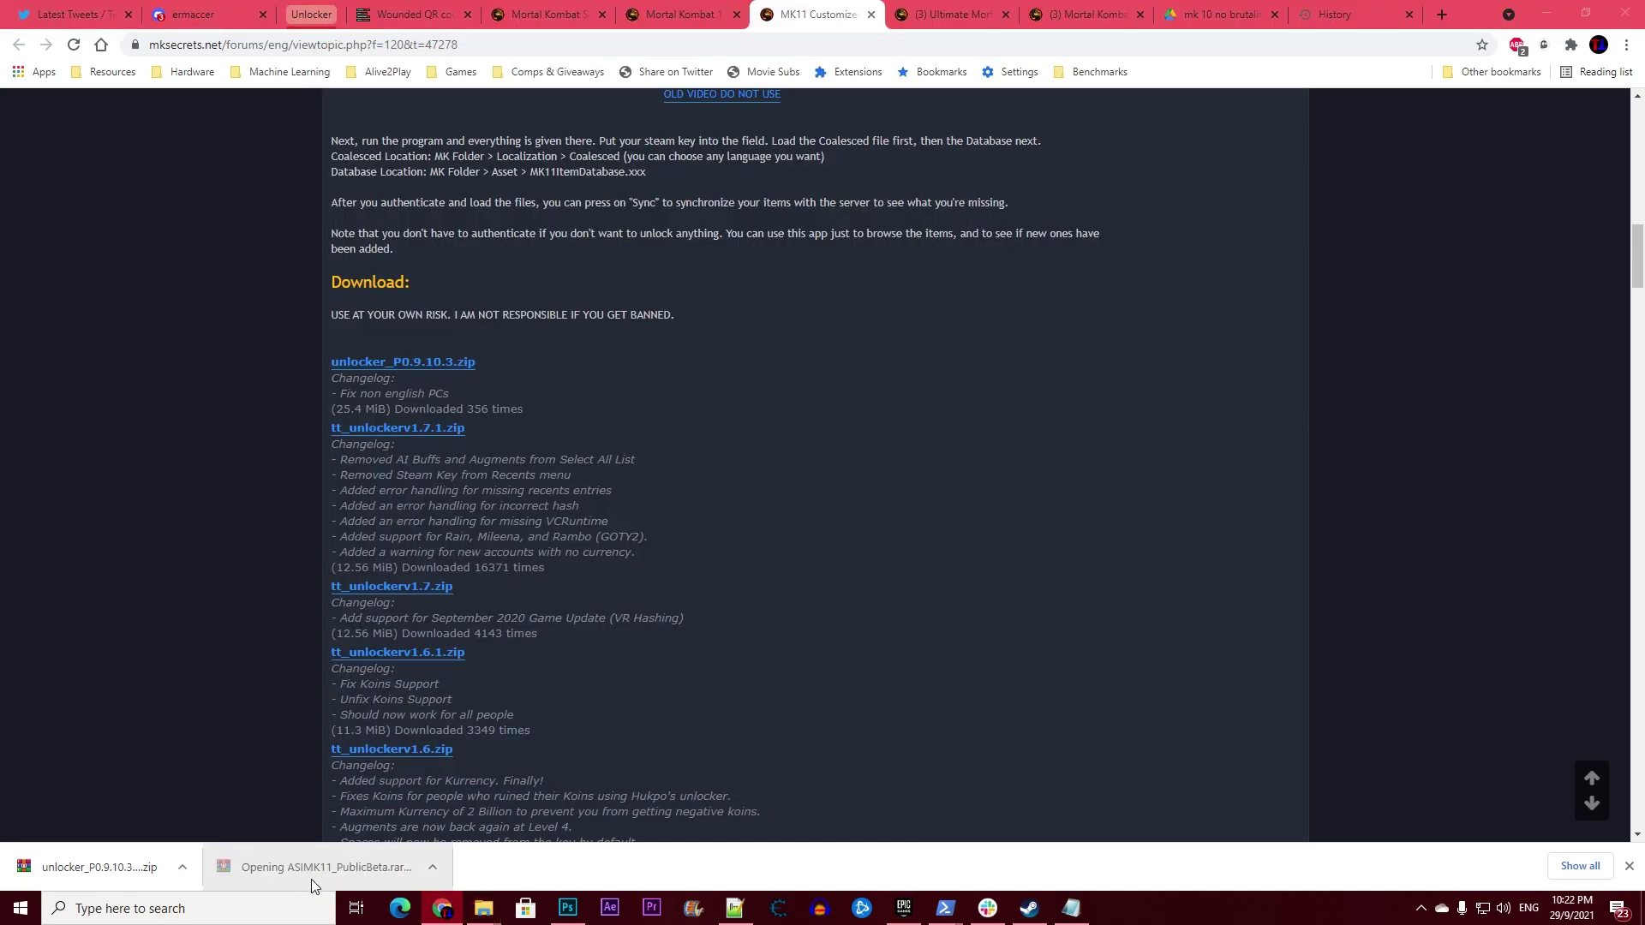
pyautogui.click(243, 384)
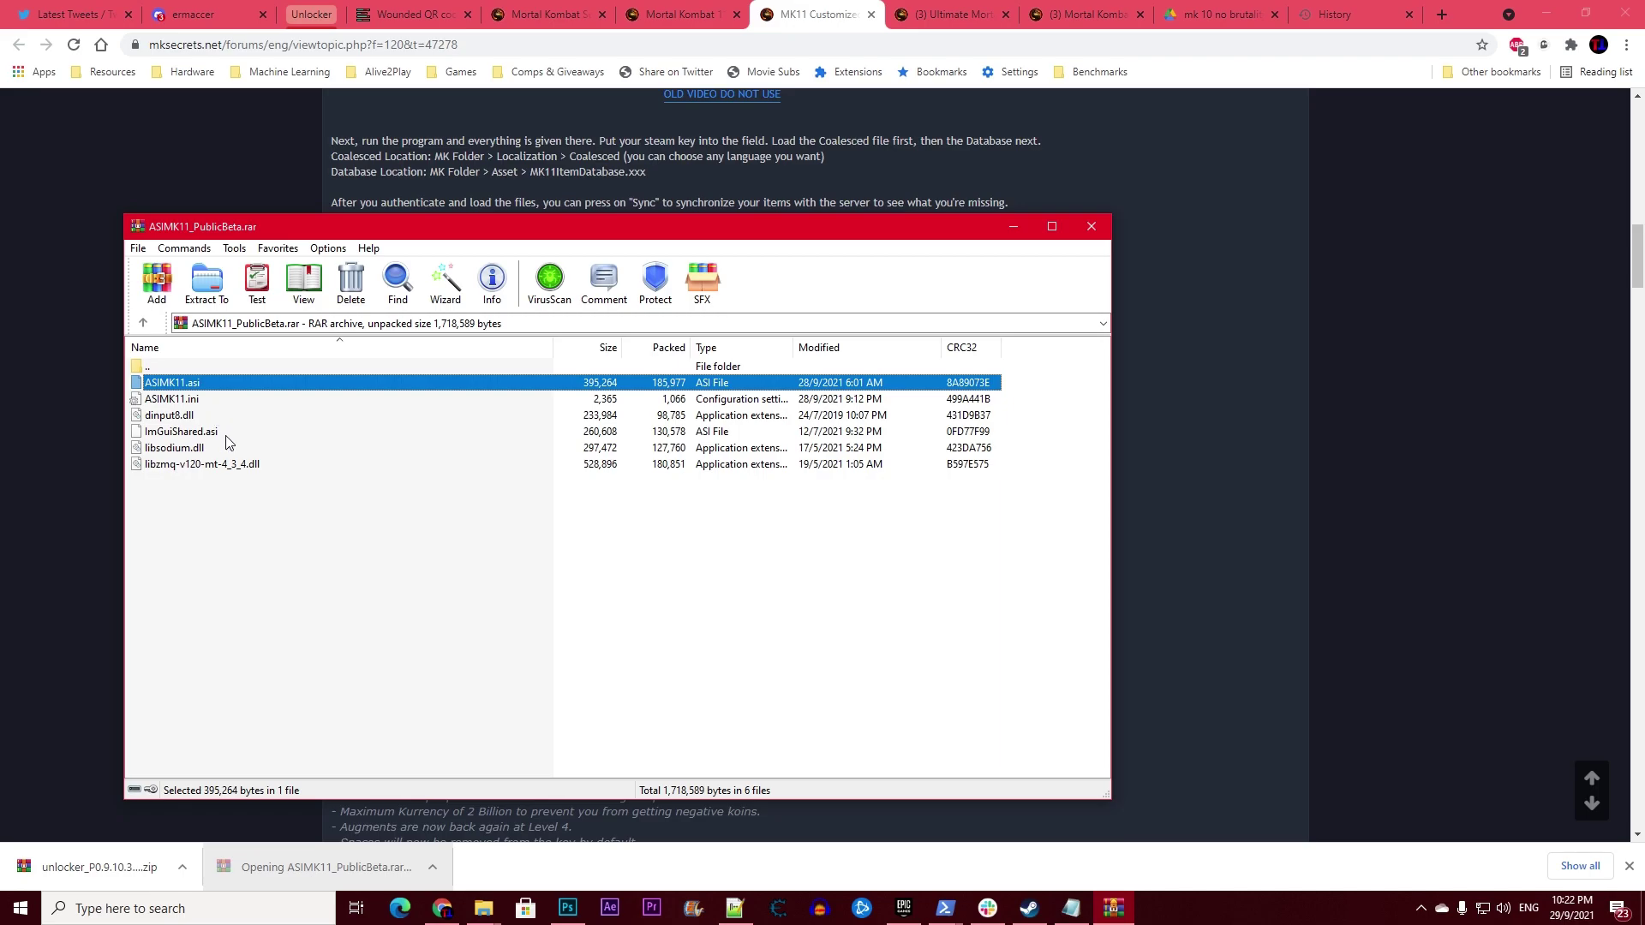
pyautogui.moveTo(240, 532)
pyautogui.mouseDown()
pyautogui.moveTo(196, 384)
pyautogui.moveTo(526, 426)
pyautogui.mouseUp()
pyautogui.hotkey('alt', 'Tab')
pyautogui.press('Tab')
pyautogui.moveTo(1143, 400); pyautogui.dragTo(1073, 394)
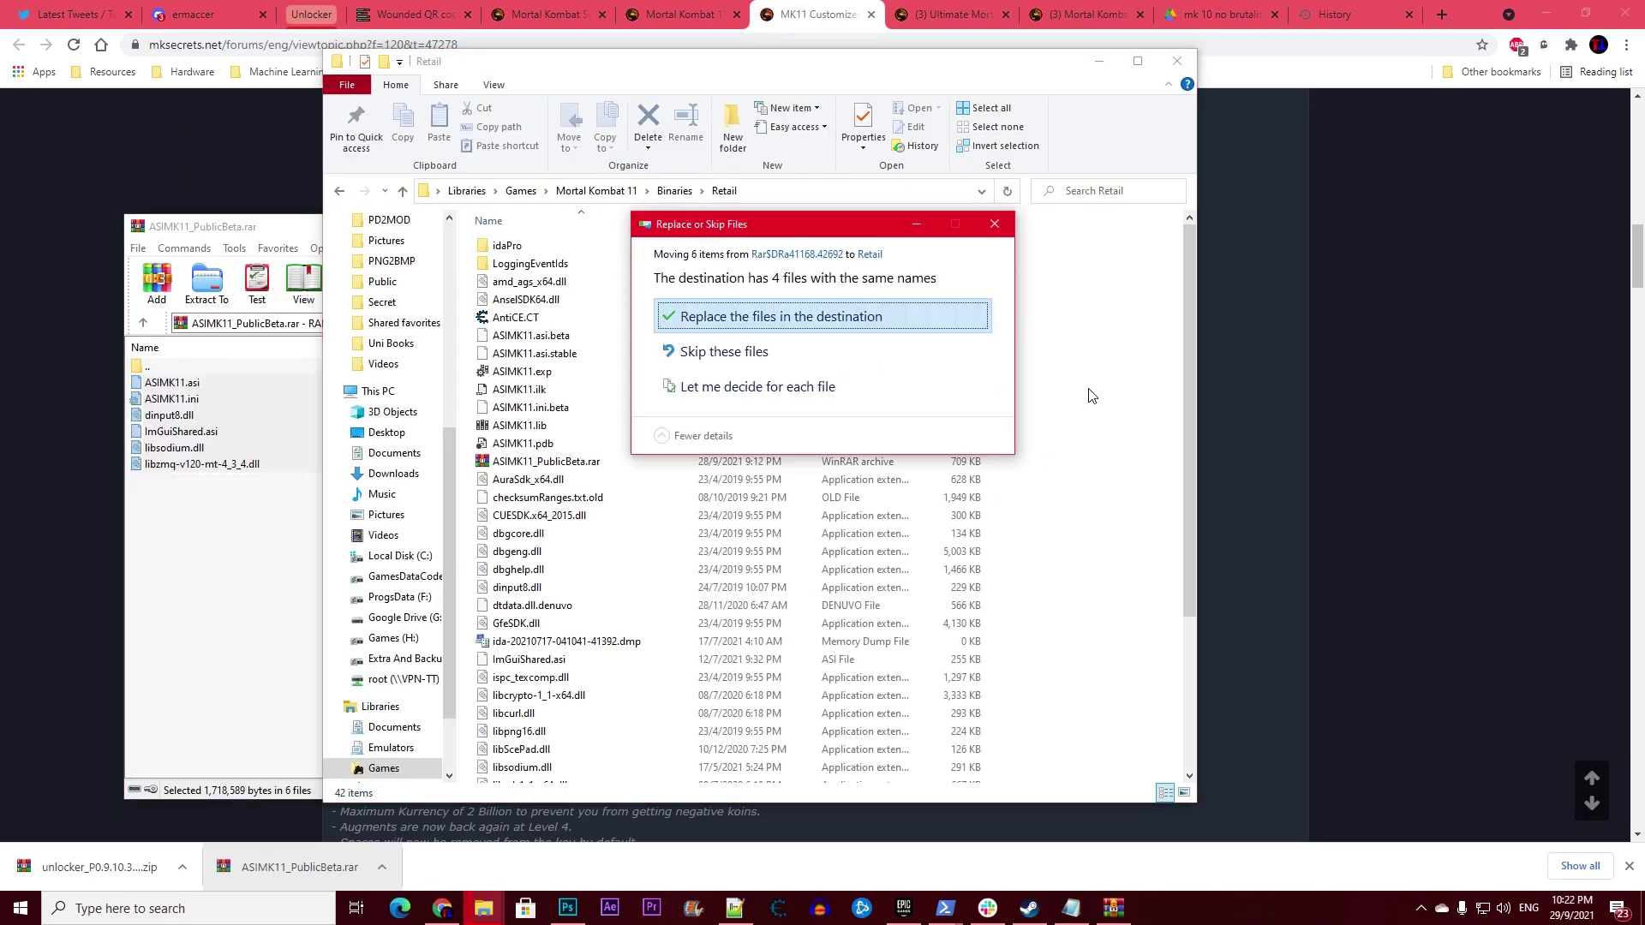
pyautogui.click(768, 320)
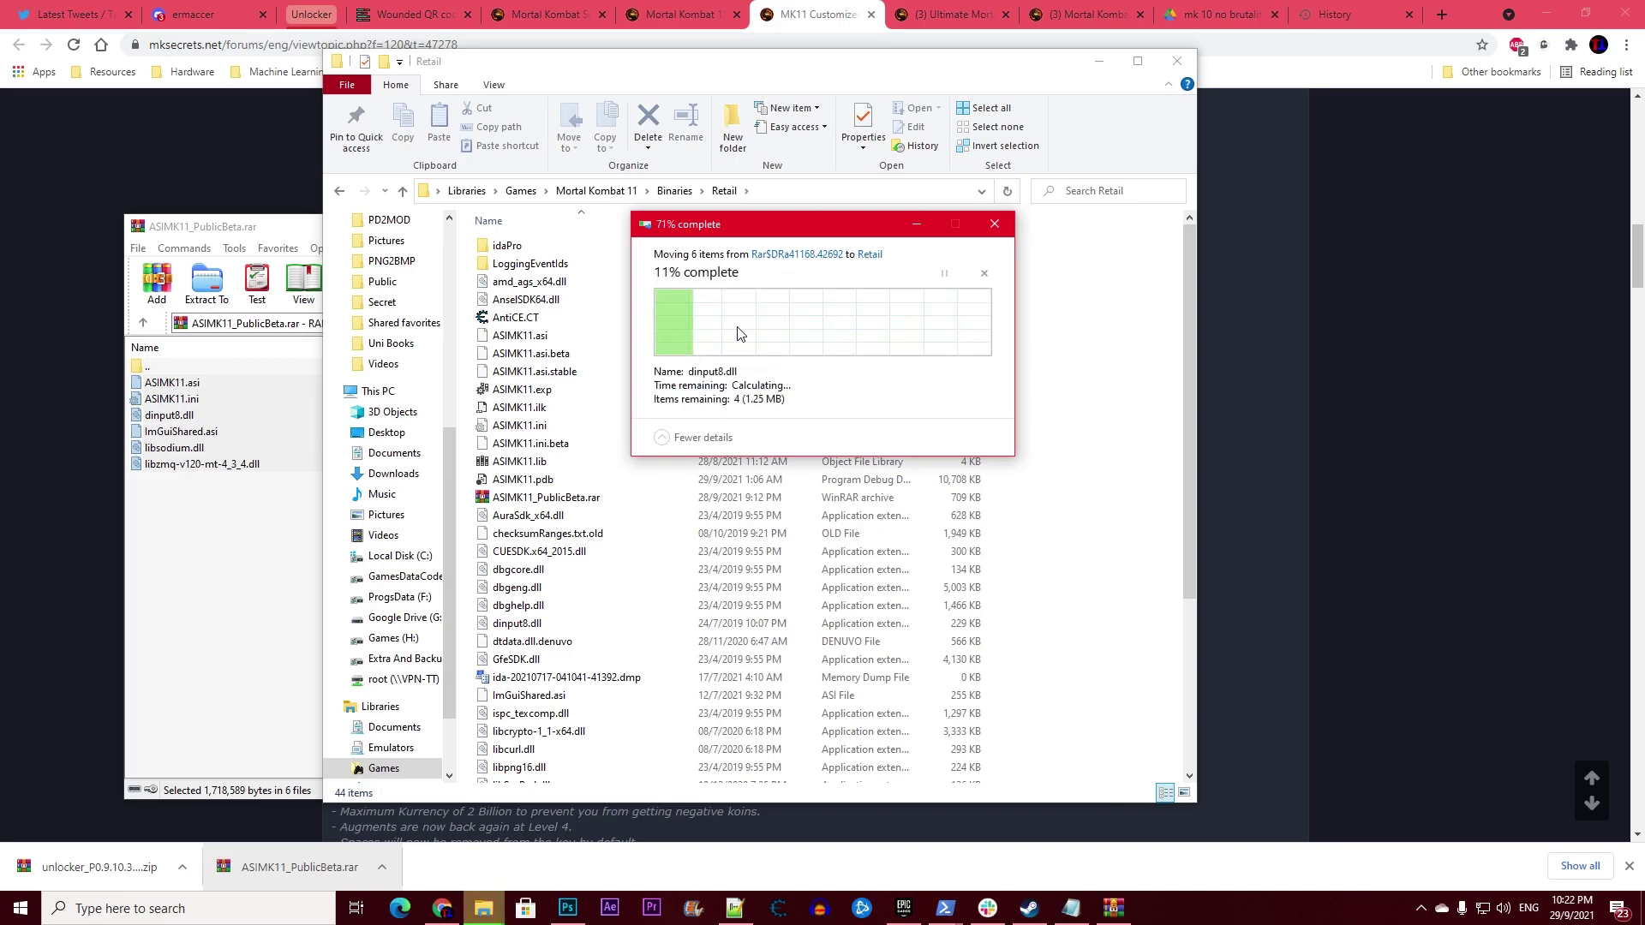
pyautogui.click(250, 410)
pyautogui.doubleClick(242, 367)
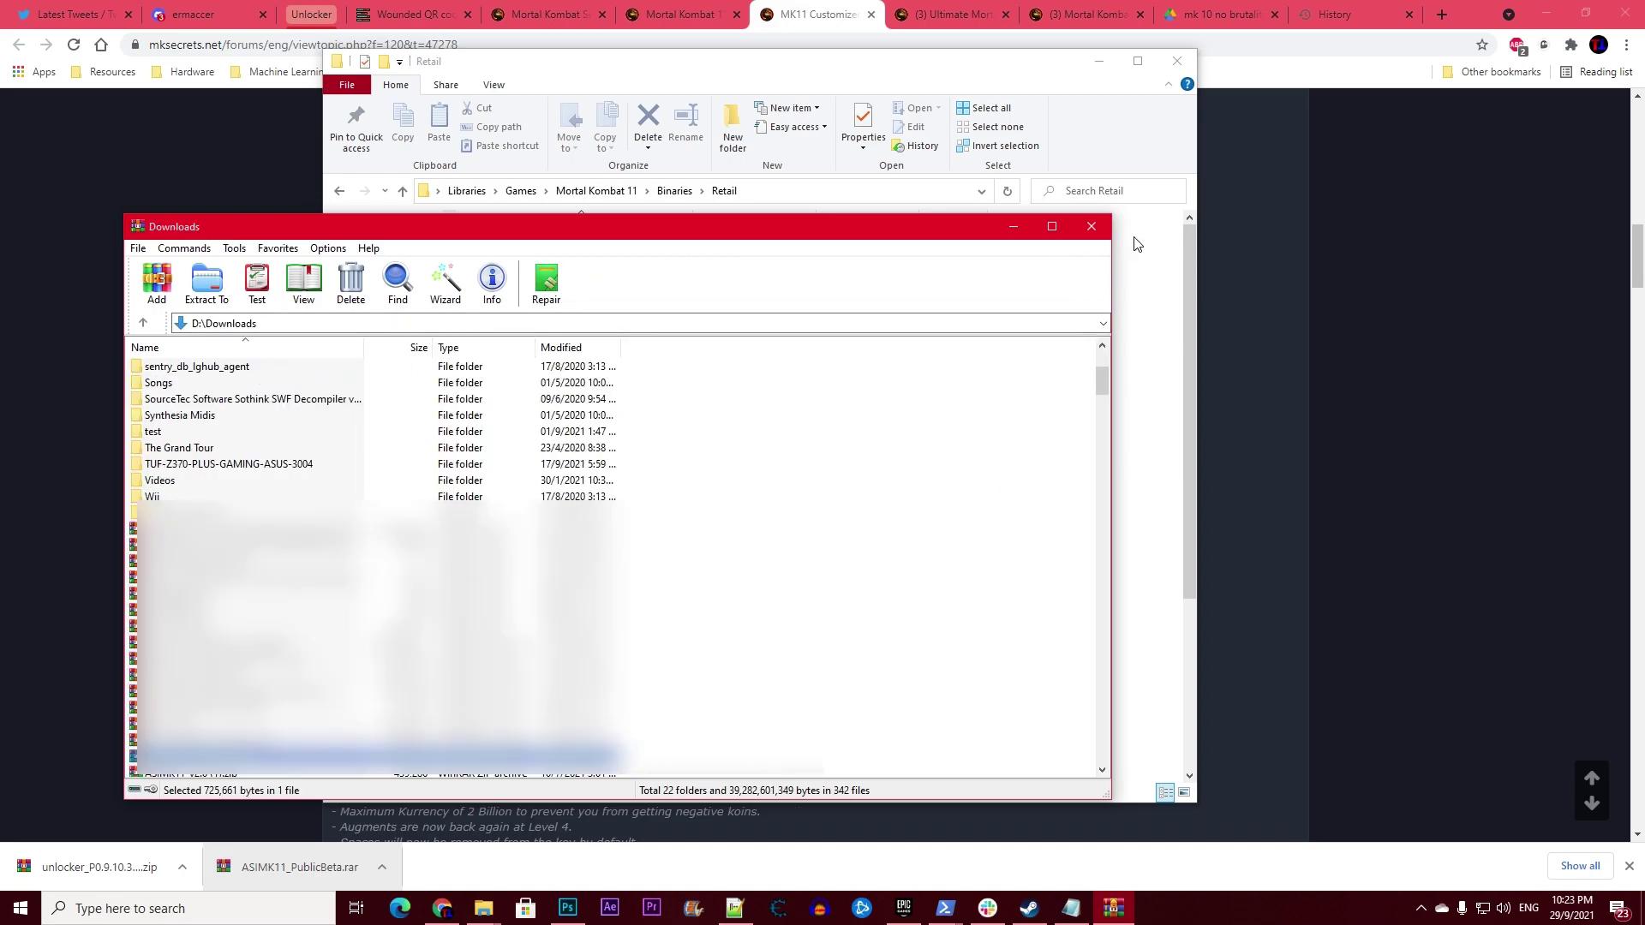
# Open the unlocker zip and create a new folder named 'unlocker' inside Retail.
pyautogui.click(1091, 227)
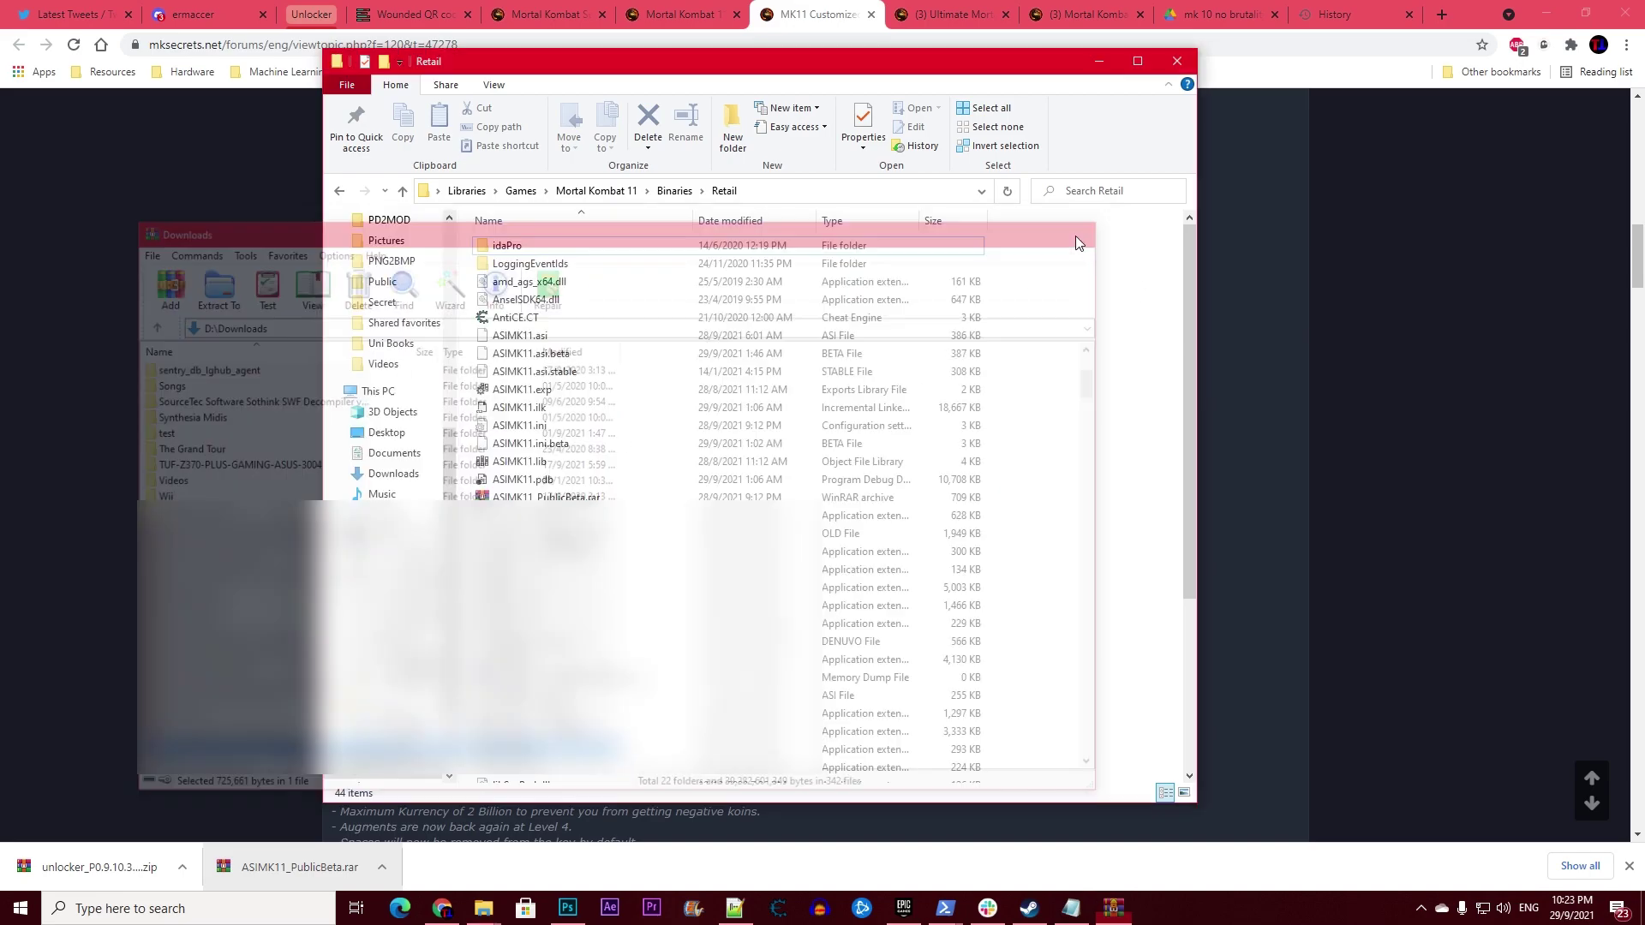
pyautogui.click(132, 855)
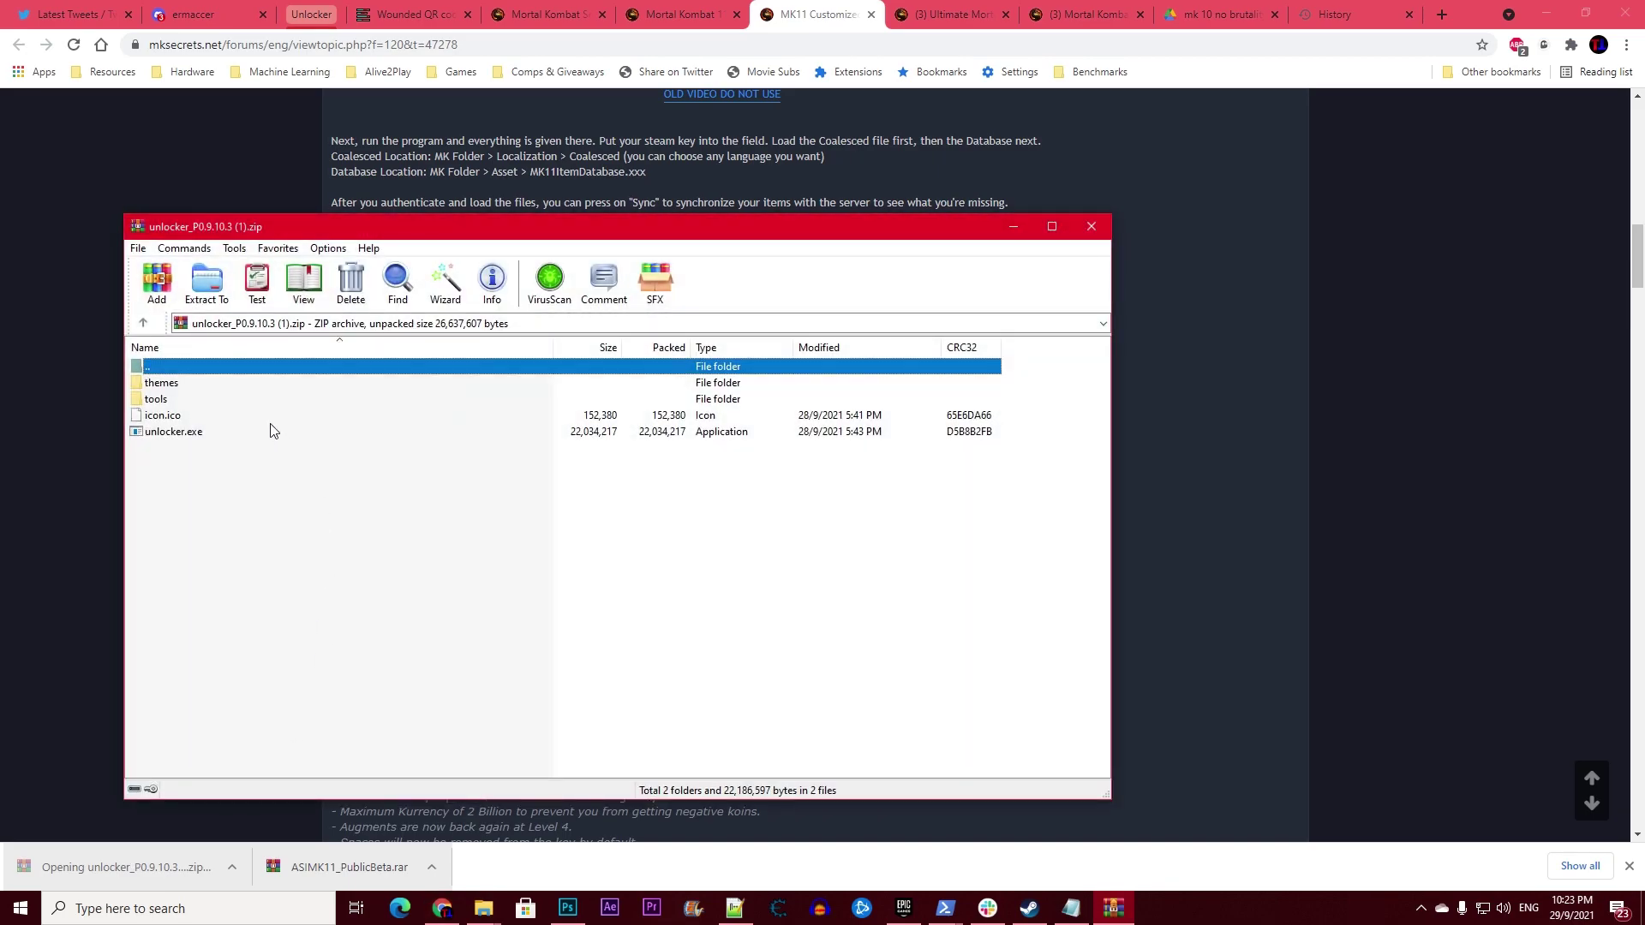
pyautogui.click(273, 431)
pyautogui.hotkey('alt', 'Tab')
pyautogui.hotkey('alt', 'Tab')
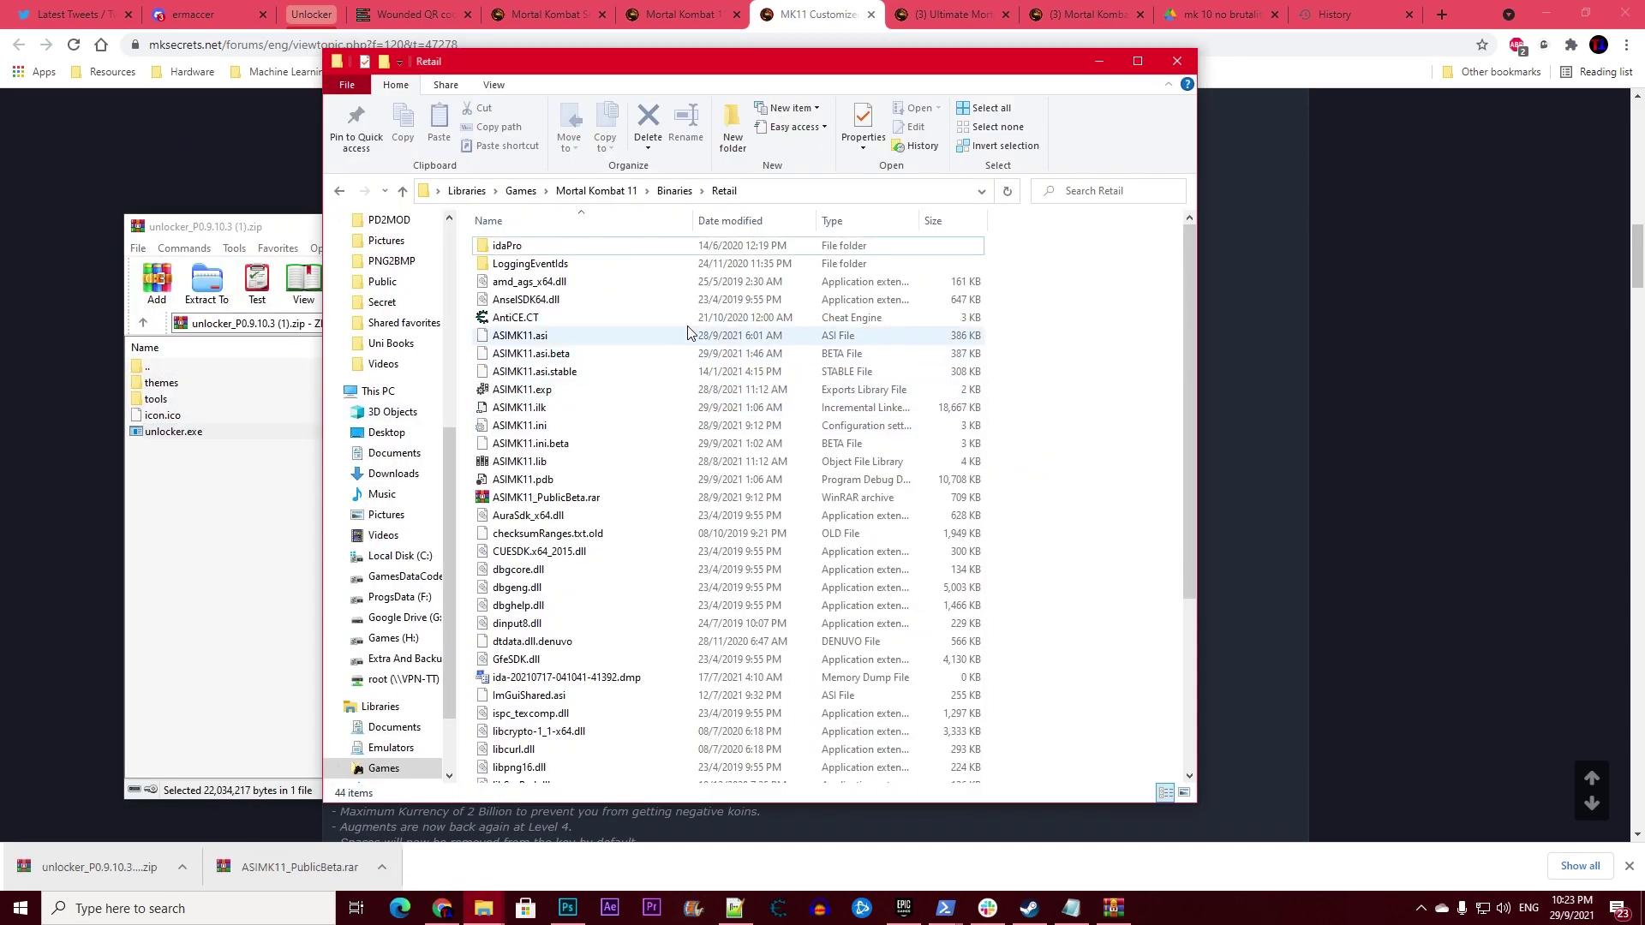
pyautogui.click(734, 128)
pyautogui.write('unlock')
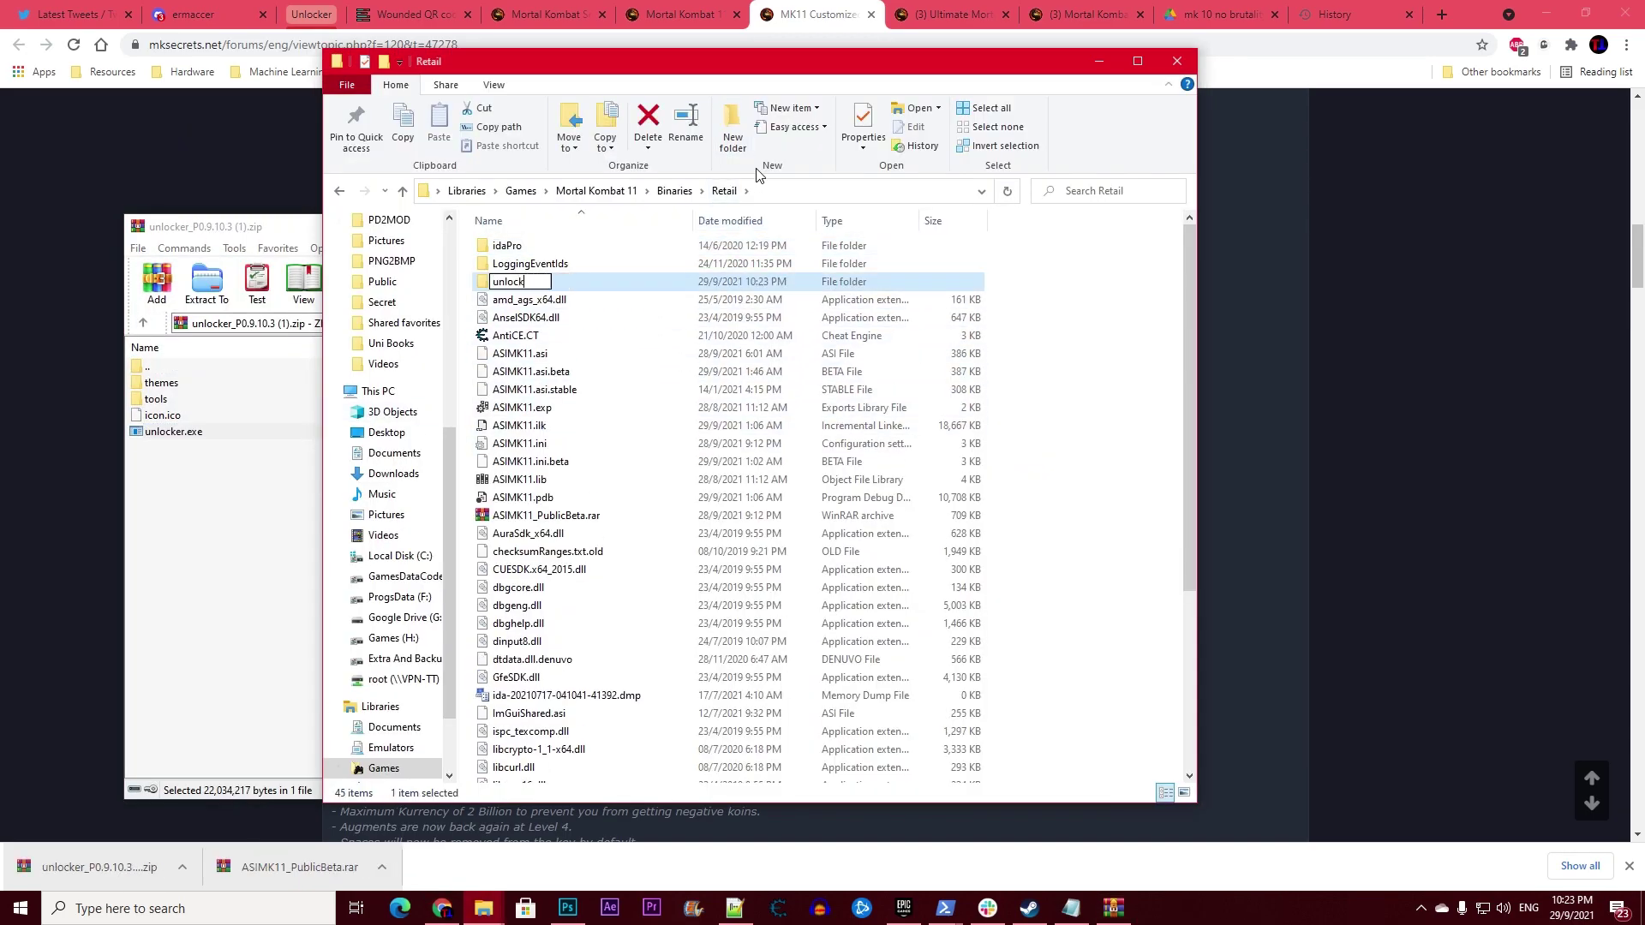
pyautogui.write('er')
pyautogui.press('Return')
pyautogui.press('Return')
# Move all of the zip's contents into the unlocker folder and launch unlocker.exe.
pyautogui.click(157, 544)
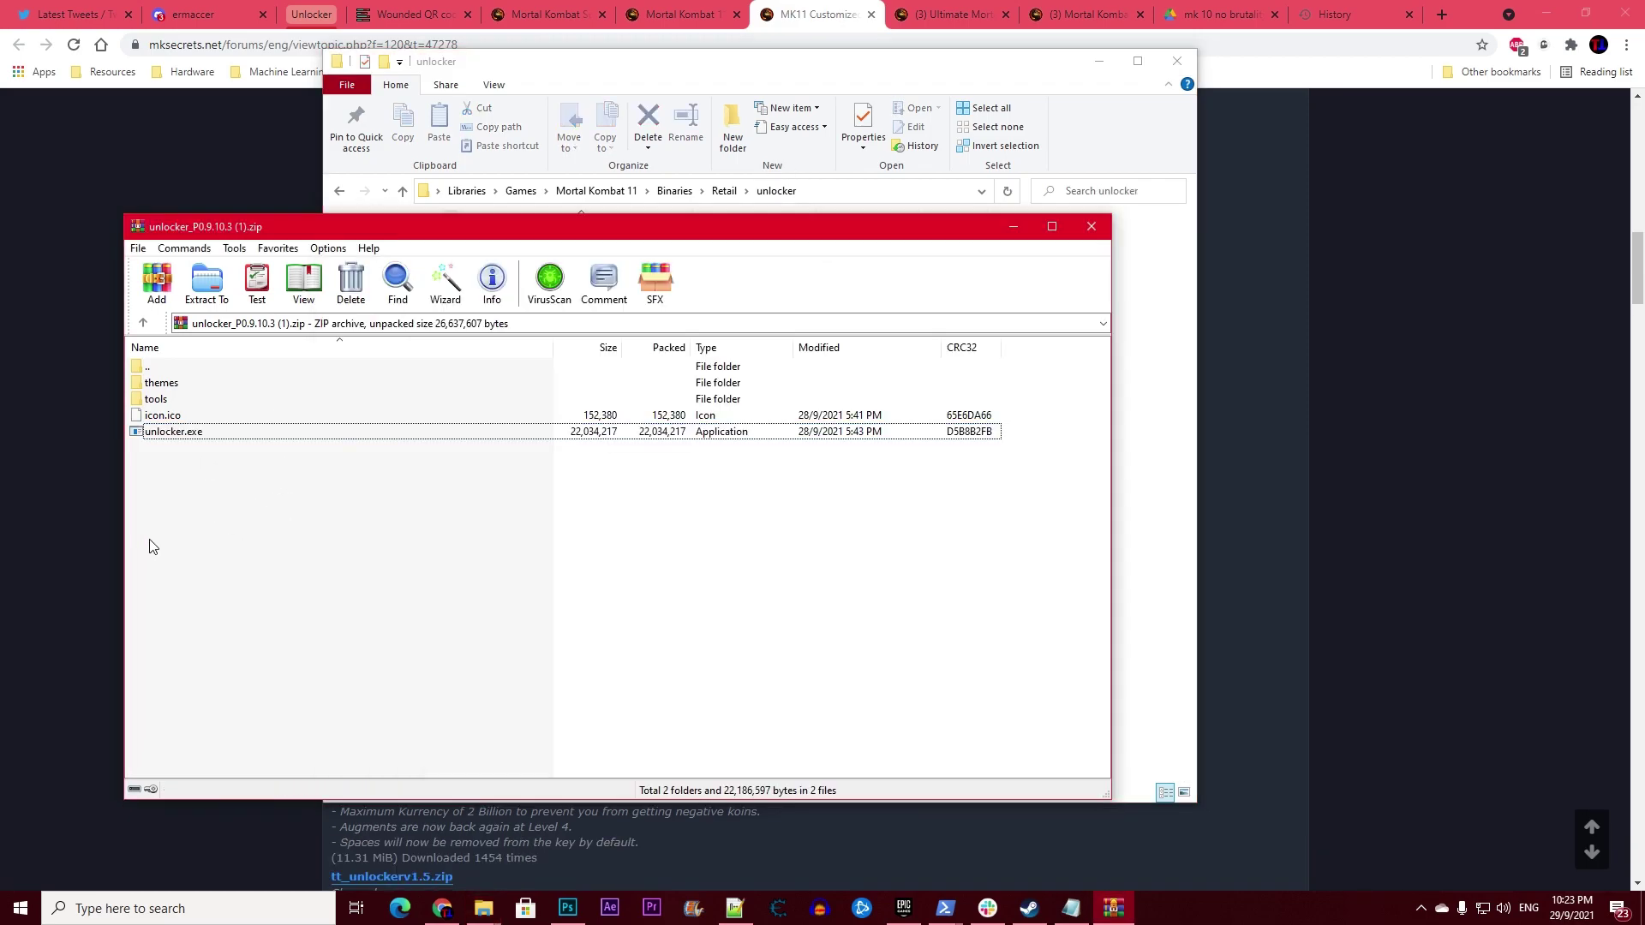
pyautogui.hotkey('ctrl', 'a')
pyautogui.moveTo(154, 373)
pyautogui.mouseDown()
pyautogui.moveTo(782, 407)
pyautogui.moveTo(738, 210)
pyautogui.mouseUp()
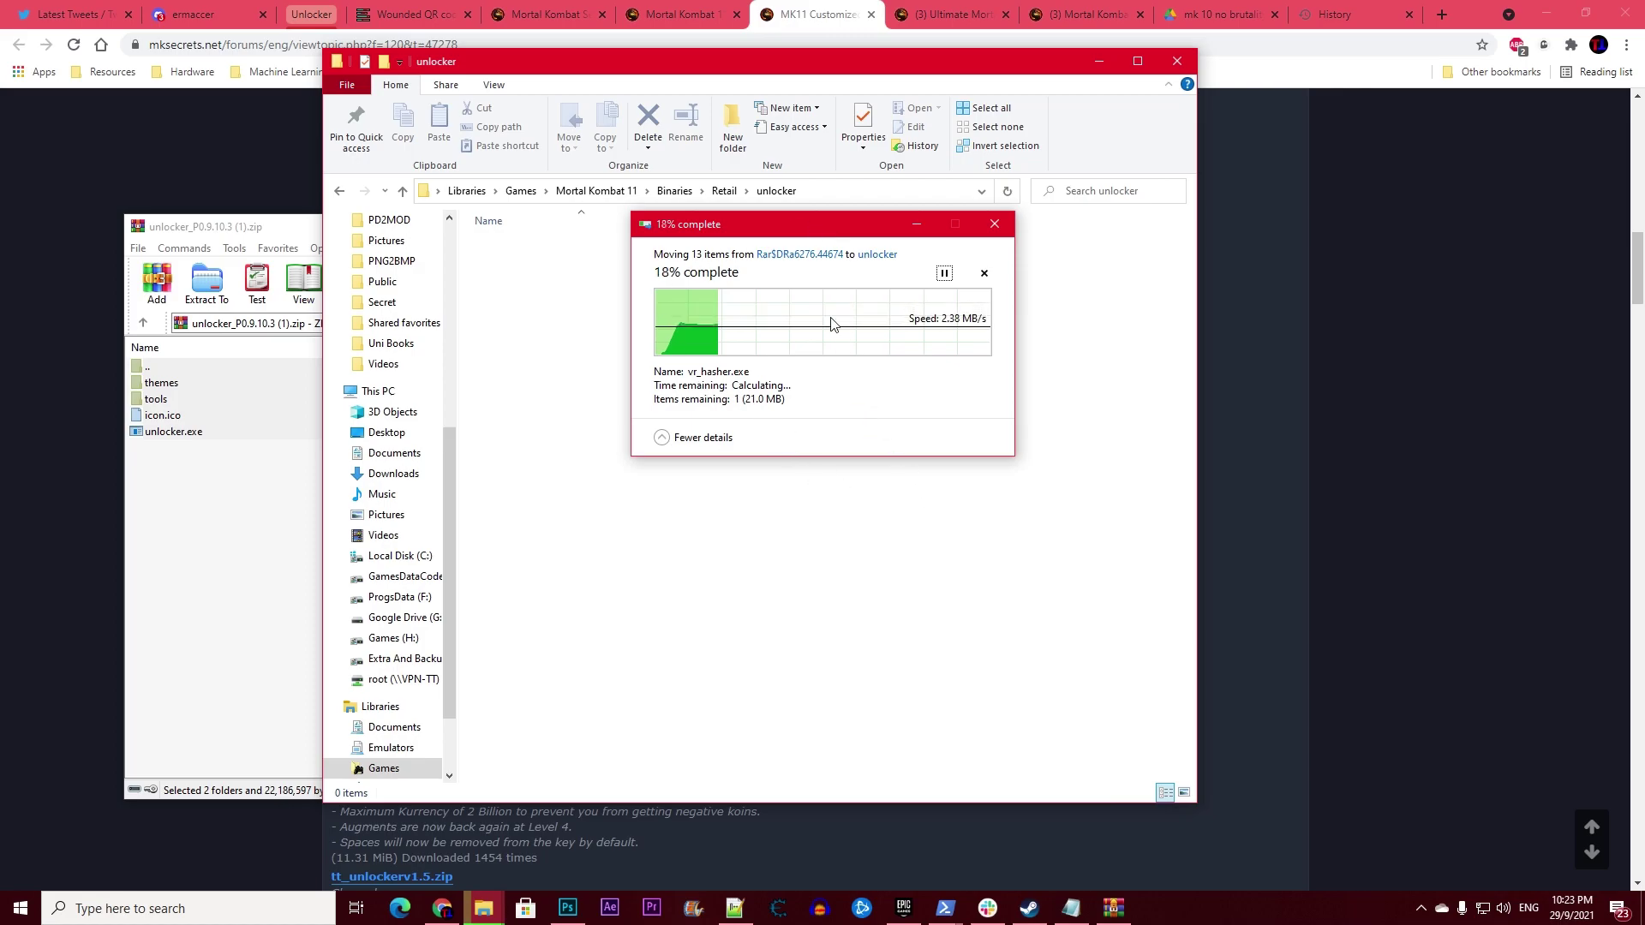
pyautogui.moveTo(841, 236); pyautogui.dragTo(867, 249)
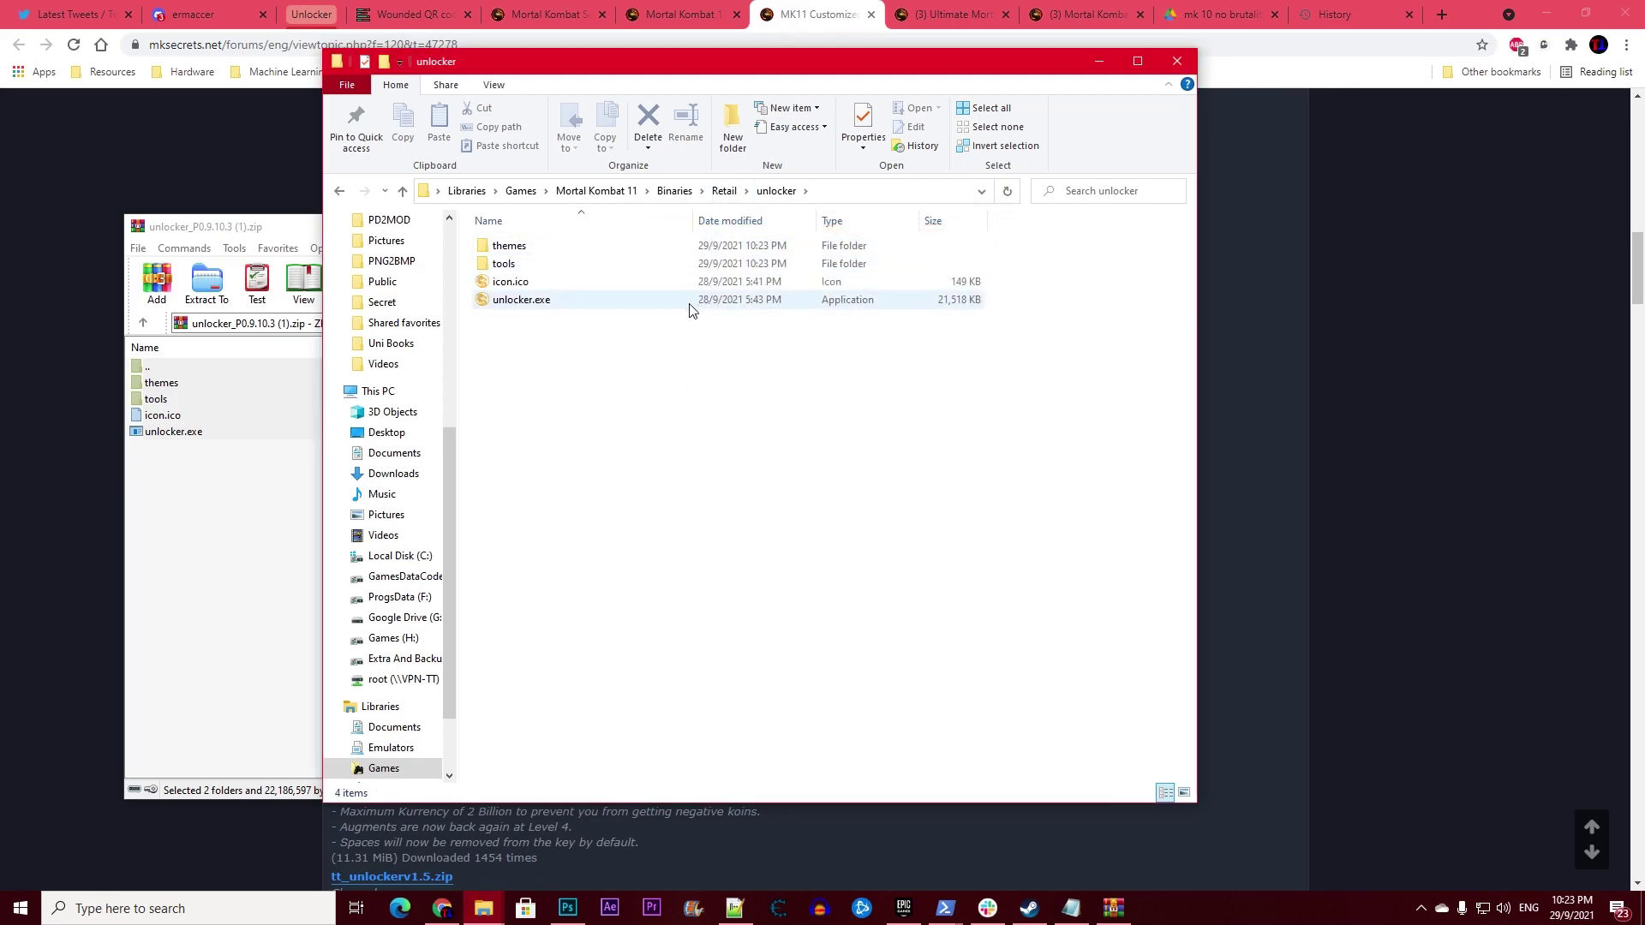
pyautogui.click(687, 293)
pyautogui.doubleClick(688, 299)
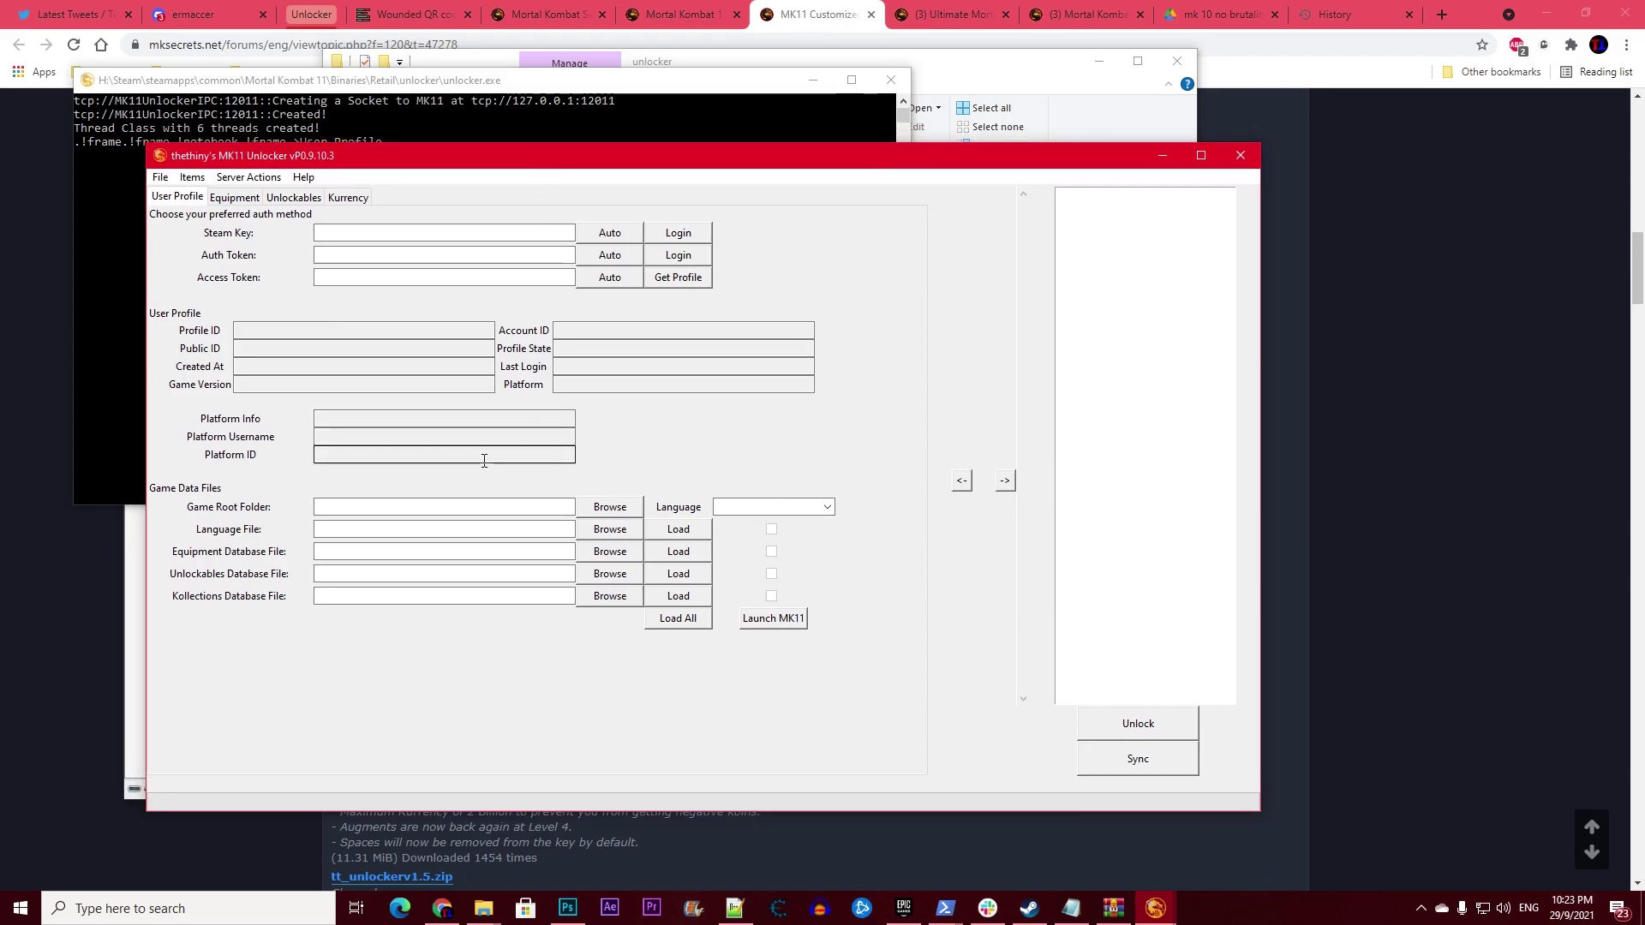
# Pick Mortal Kombat 11 as the game root folder, then review the Kollections path and languages.
pyautogui.click(599, 510)
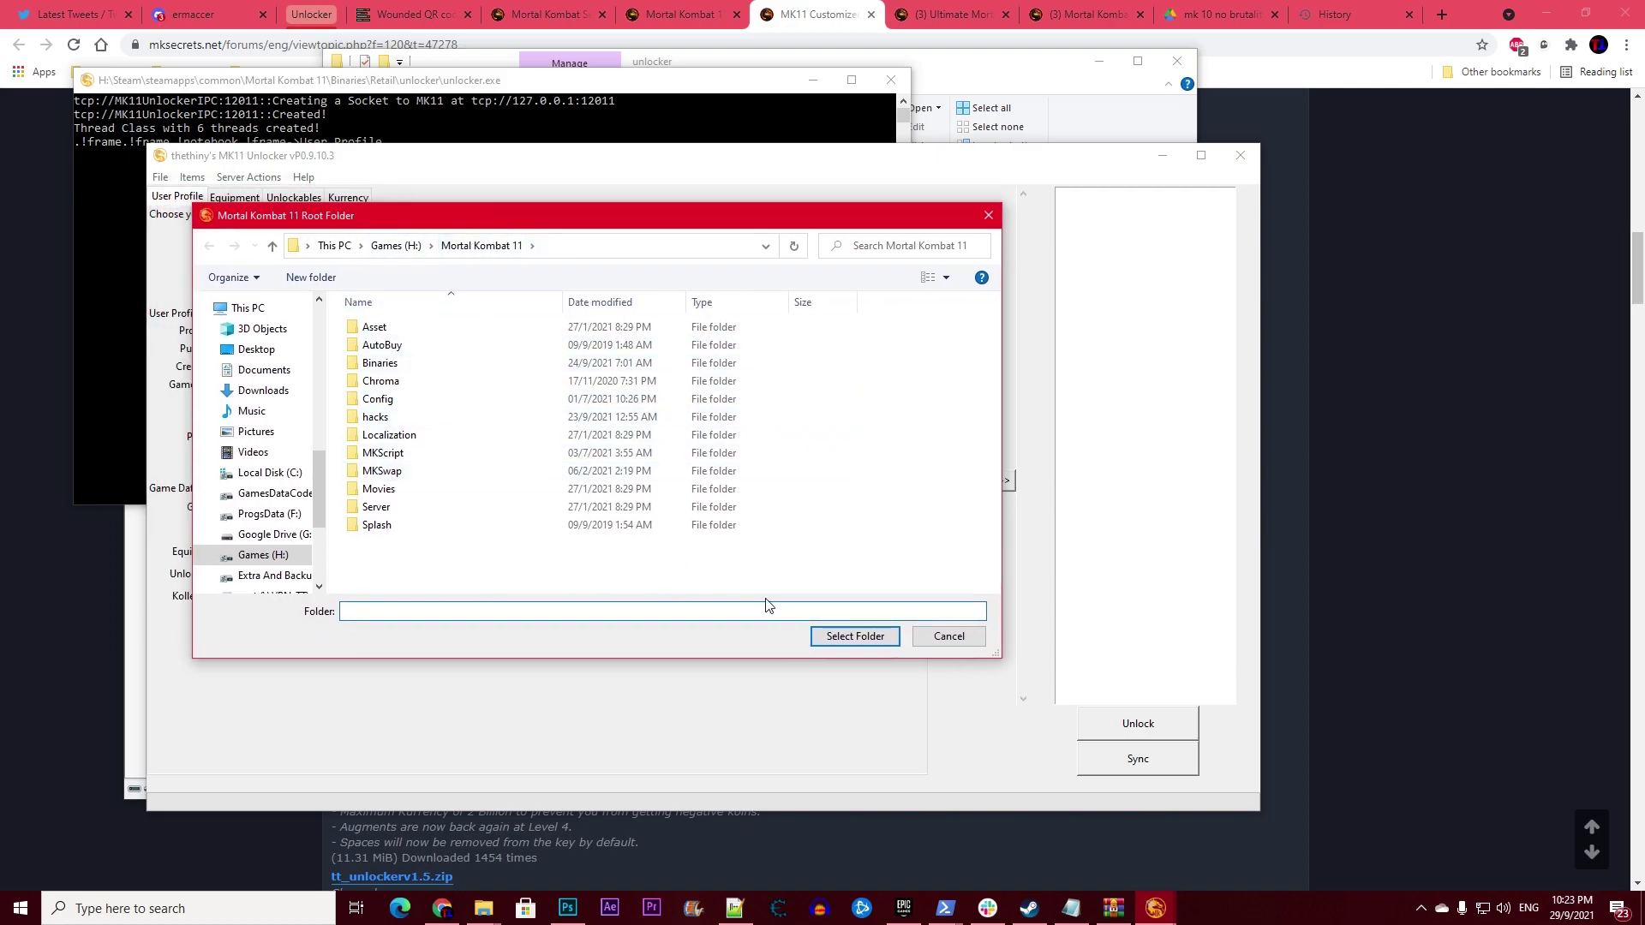
pyautogui.click(854, 636)
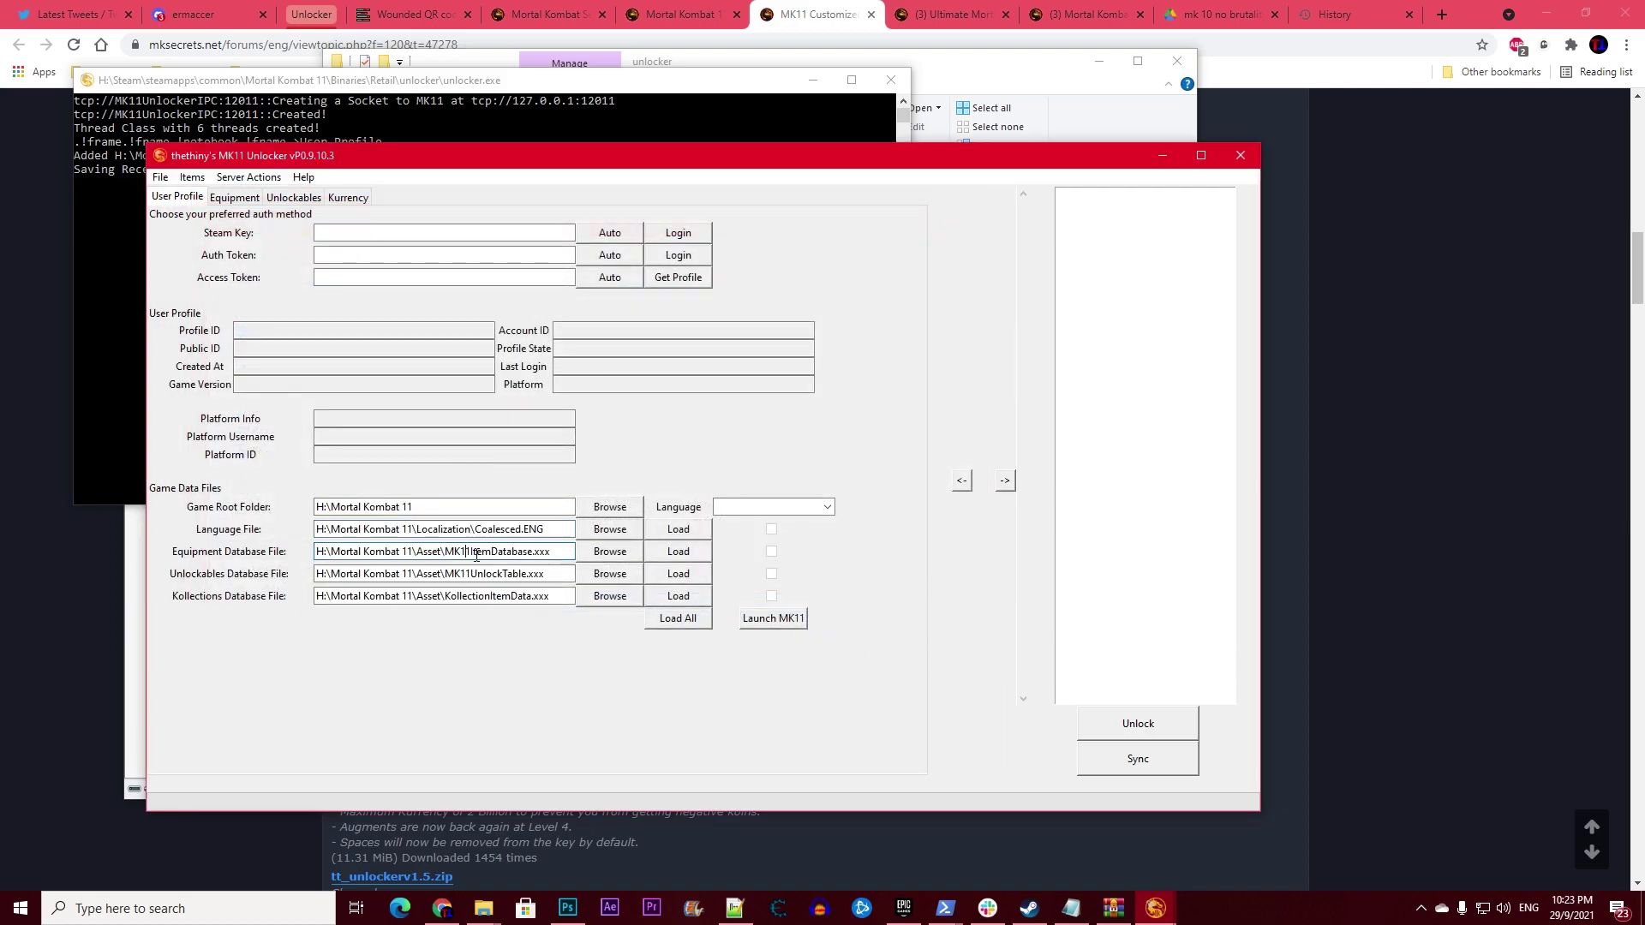
pyautogui.click(463, 596)
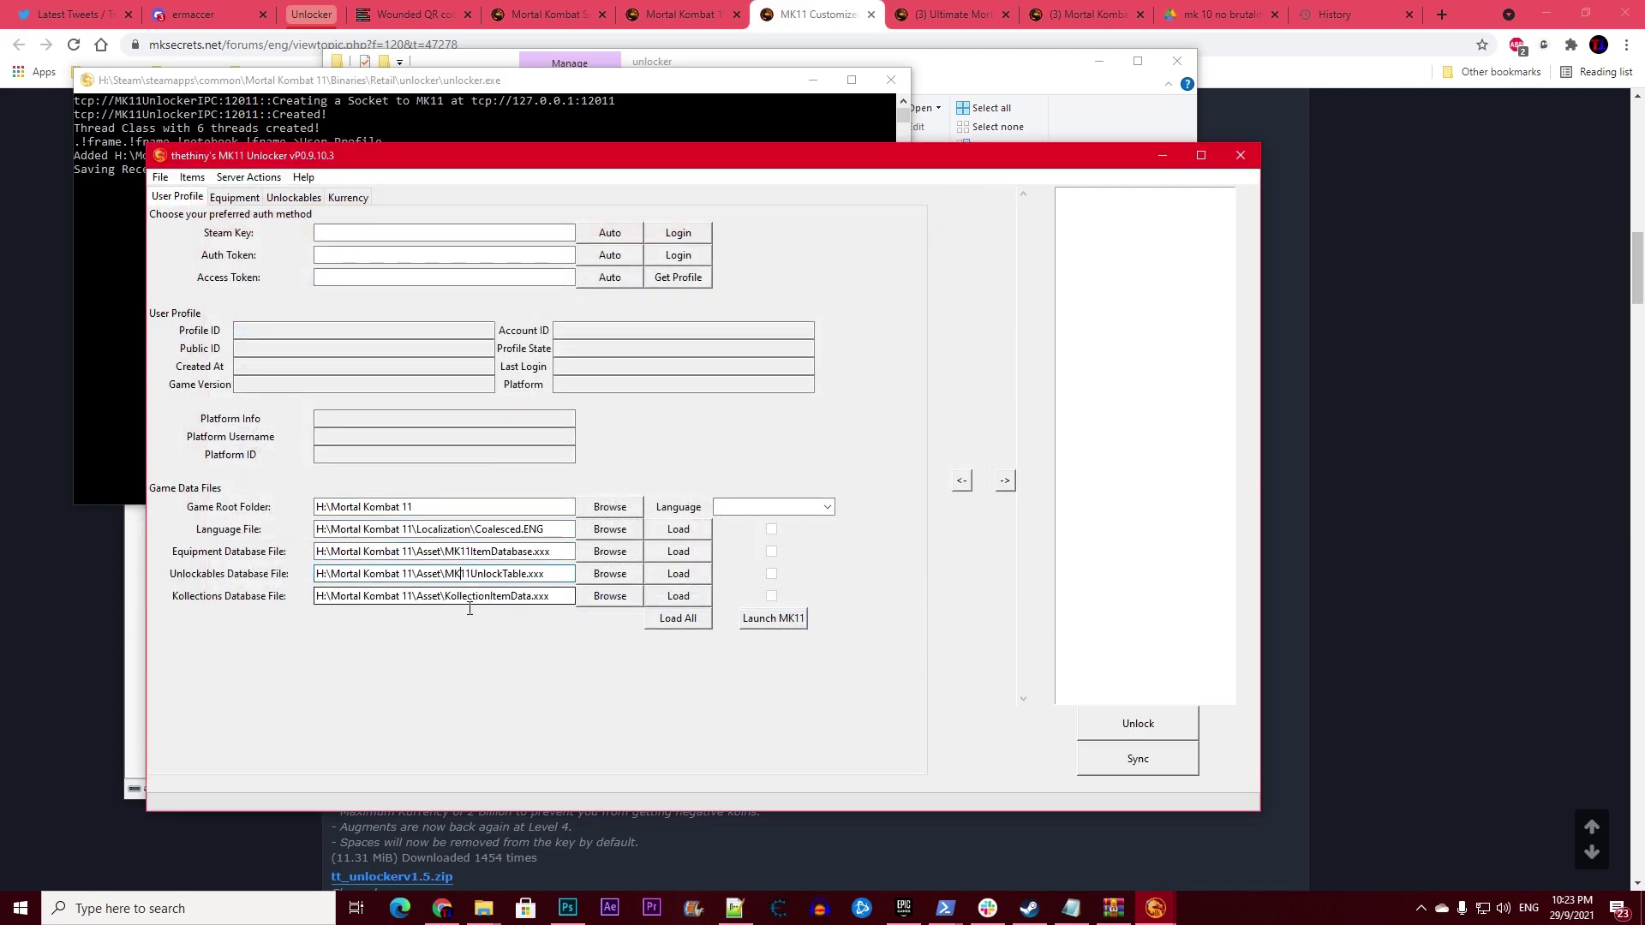
pyautogui.click(827, 506)
pyautogui.click(751, 470)
# Review the Default Language setting in Help > Settings, then load the Coalesced.ENG language file.
pyautogui.click(303, 176)
pyautogui.click(317, 191)
pyautogui.click(420, 336)
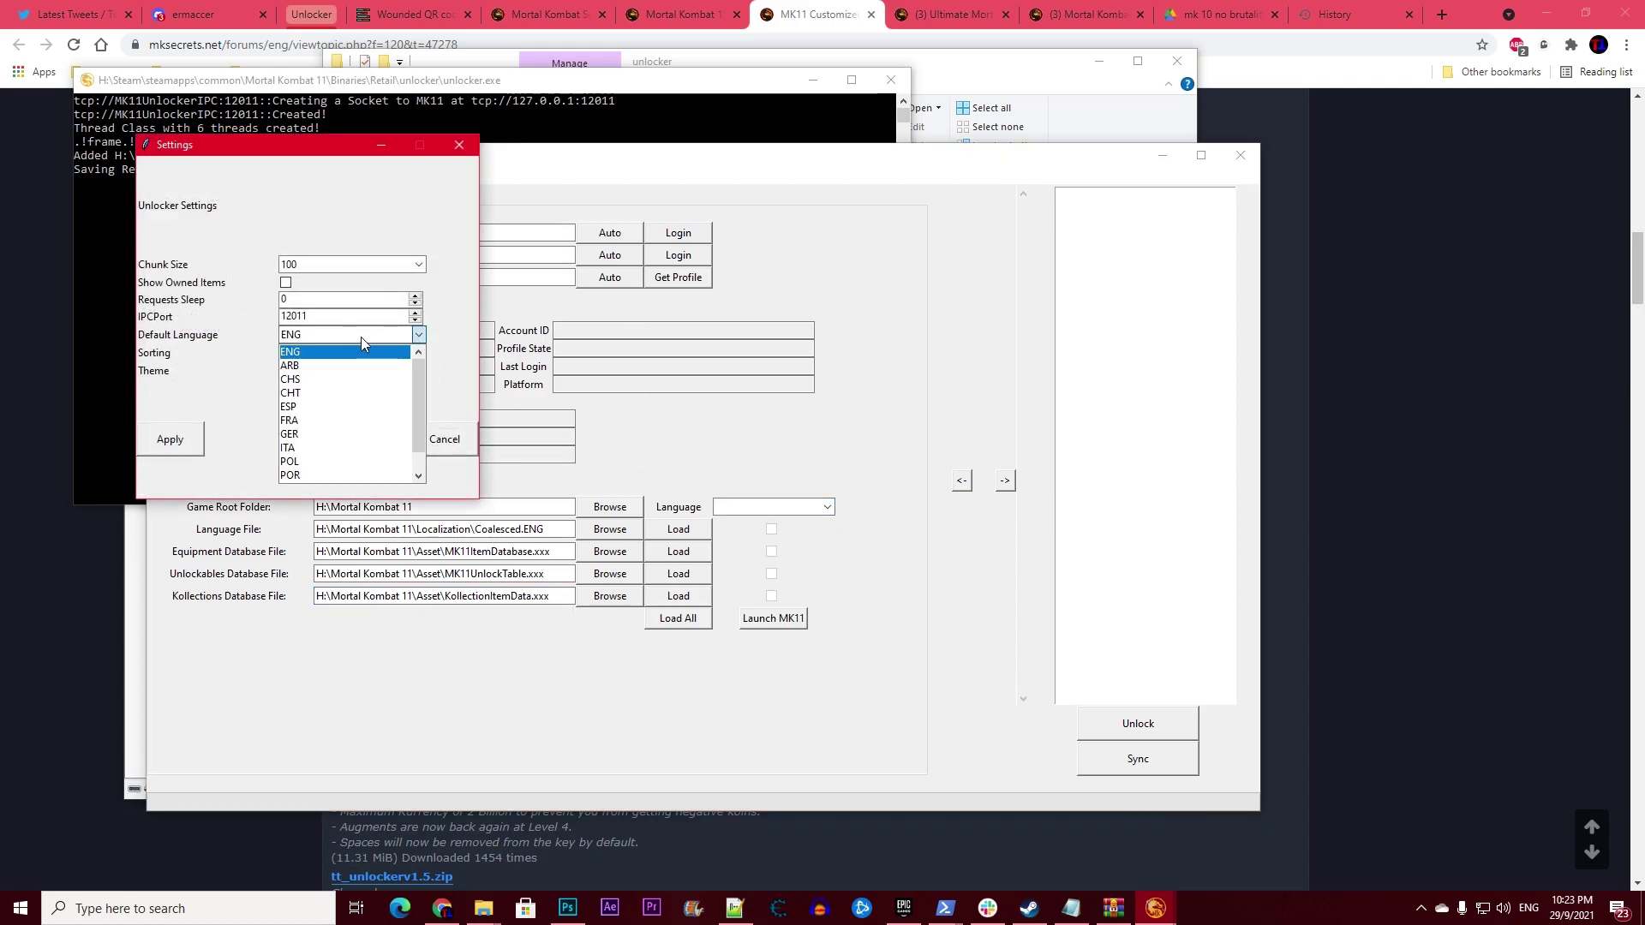
pyautogui.click(244, 339)
pyautogui.click(419, 446)
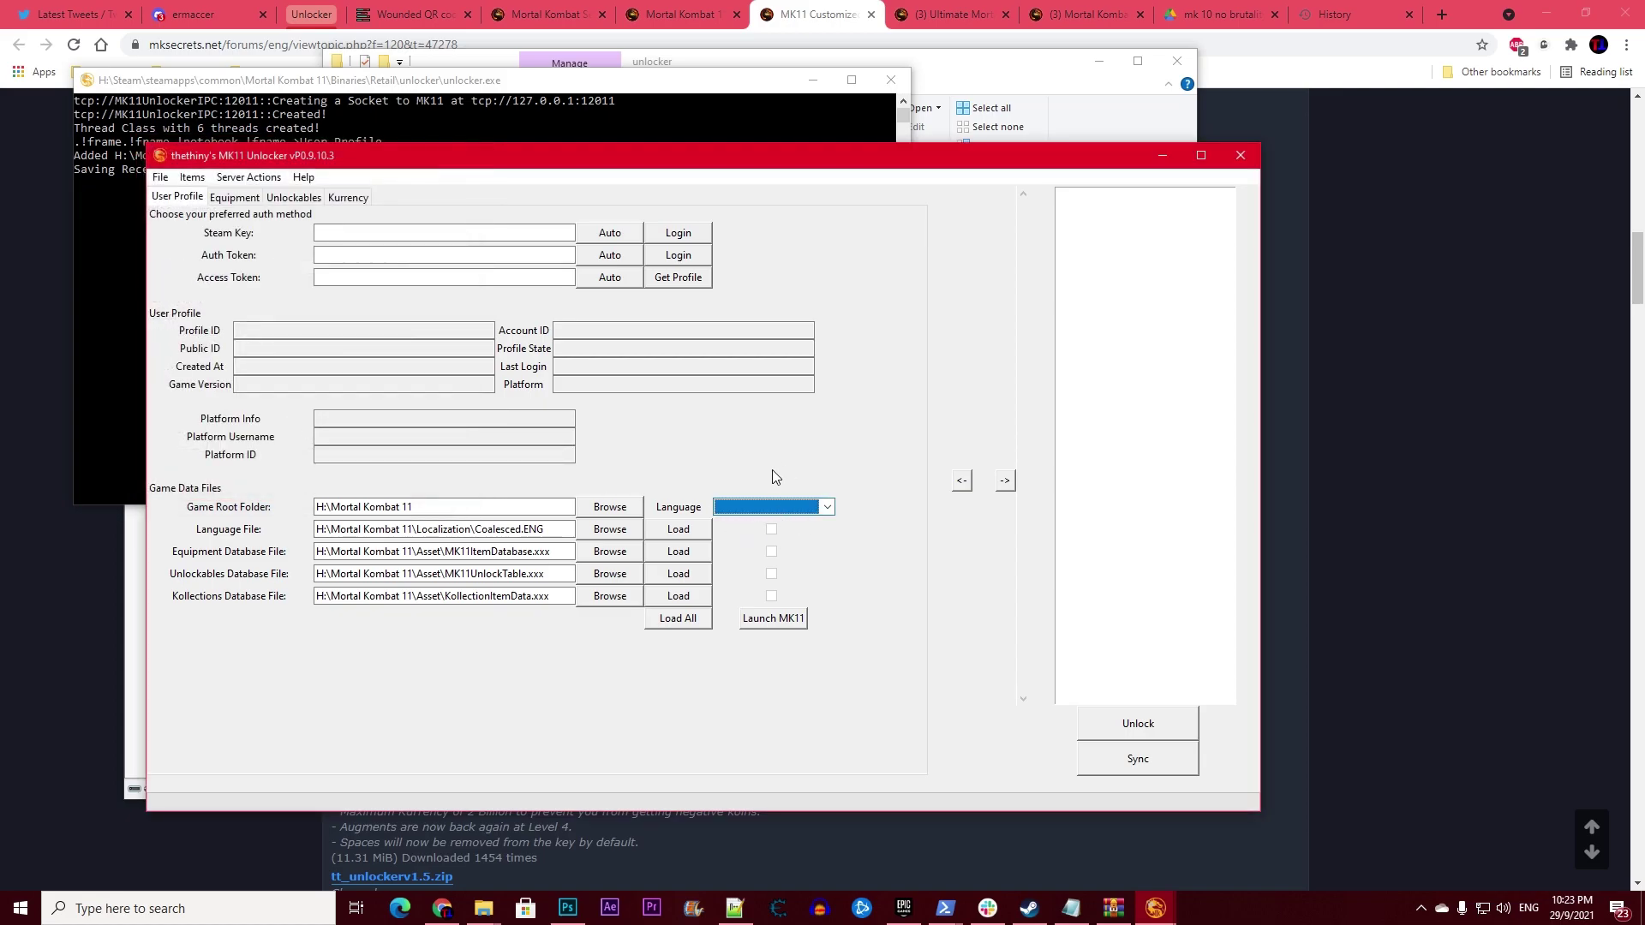
pyautogui.click(674, 534)
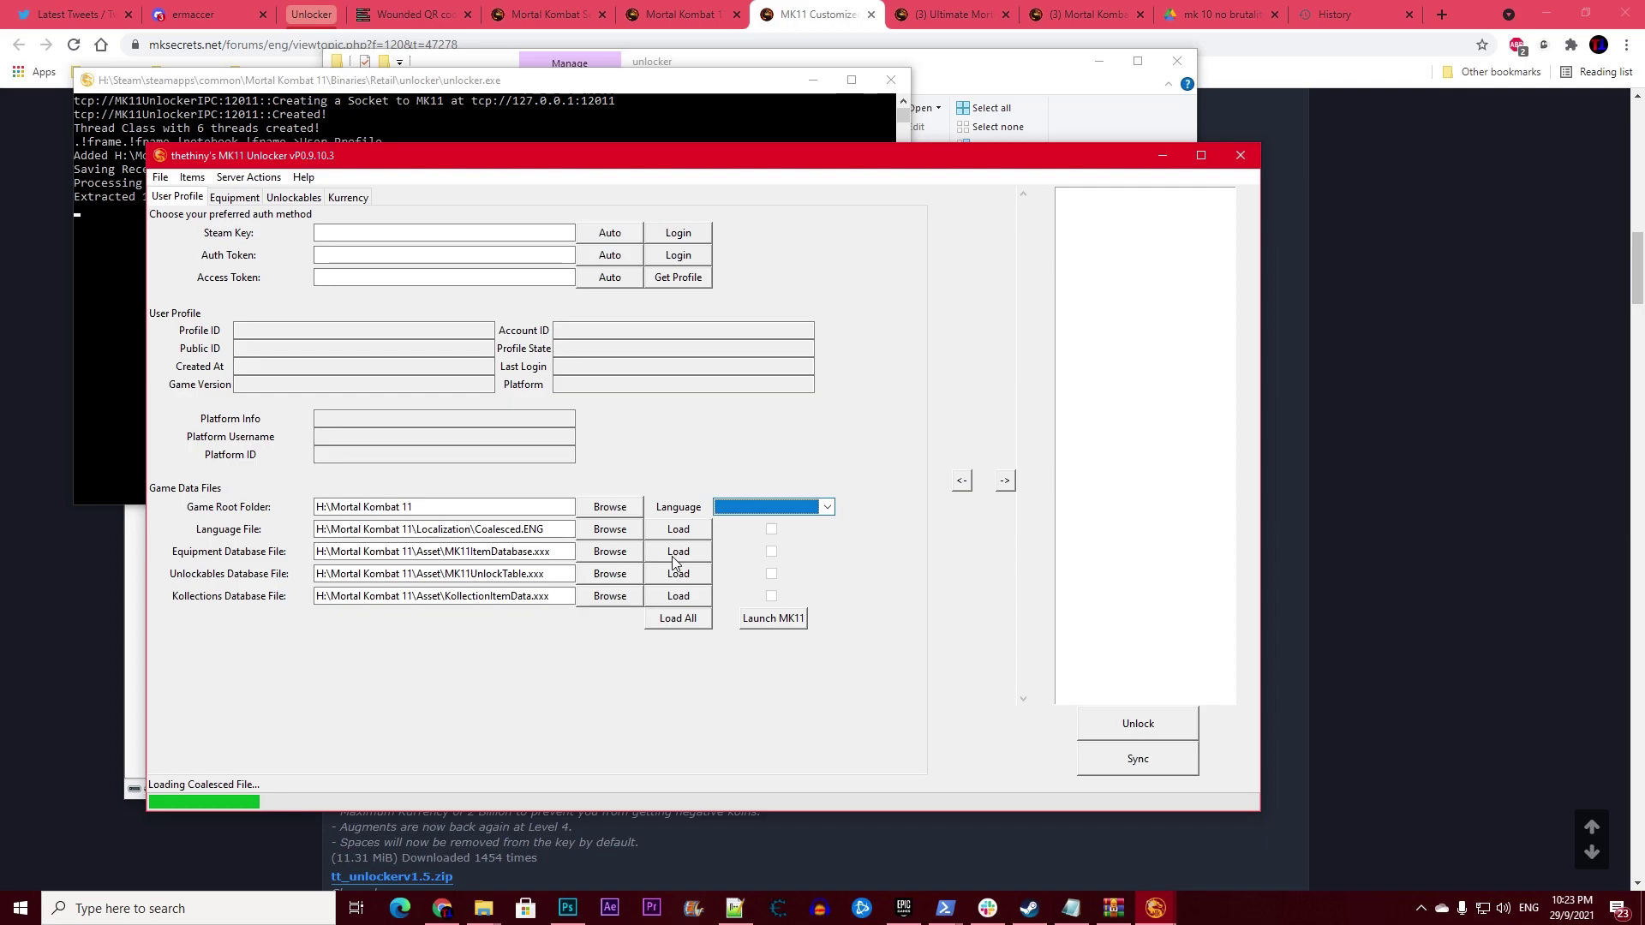
# Run Load All for the game data files and dismiss the SyntaxError message.
pyautogui.click(673, 633)
pyautogui.click(891, 514)
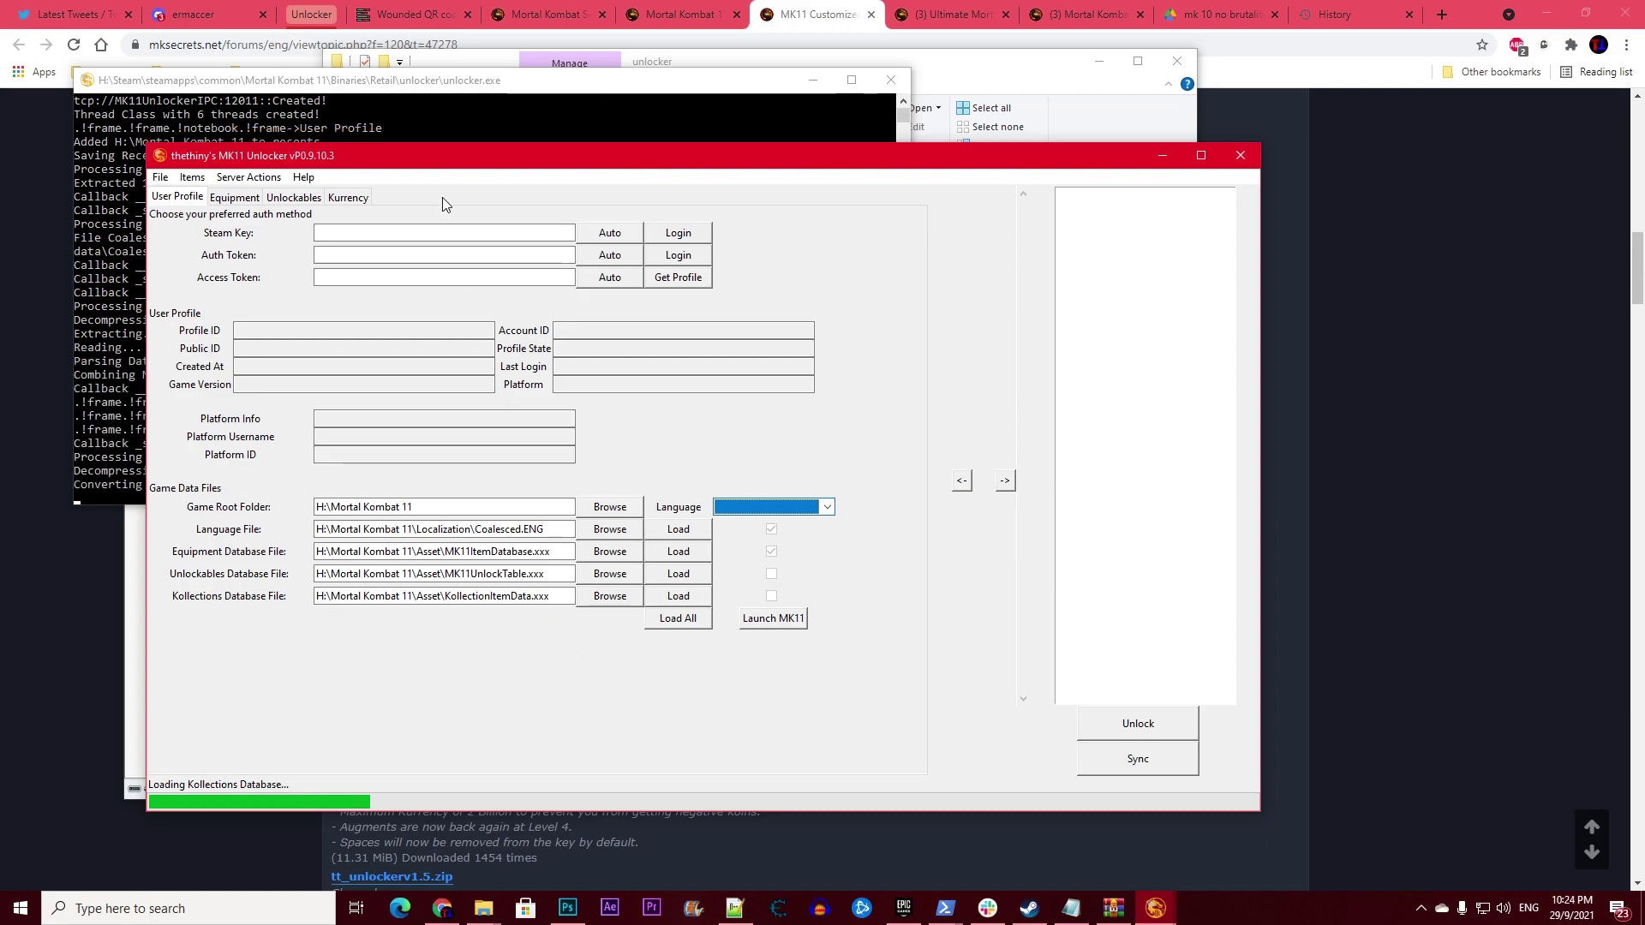
pyautogui.moveTo(462, 166); pyautogui.dragTo(659, 94)
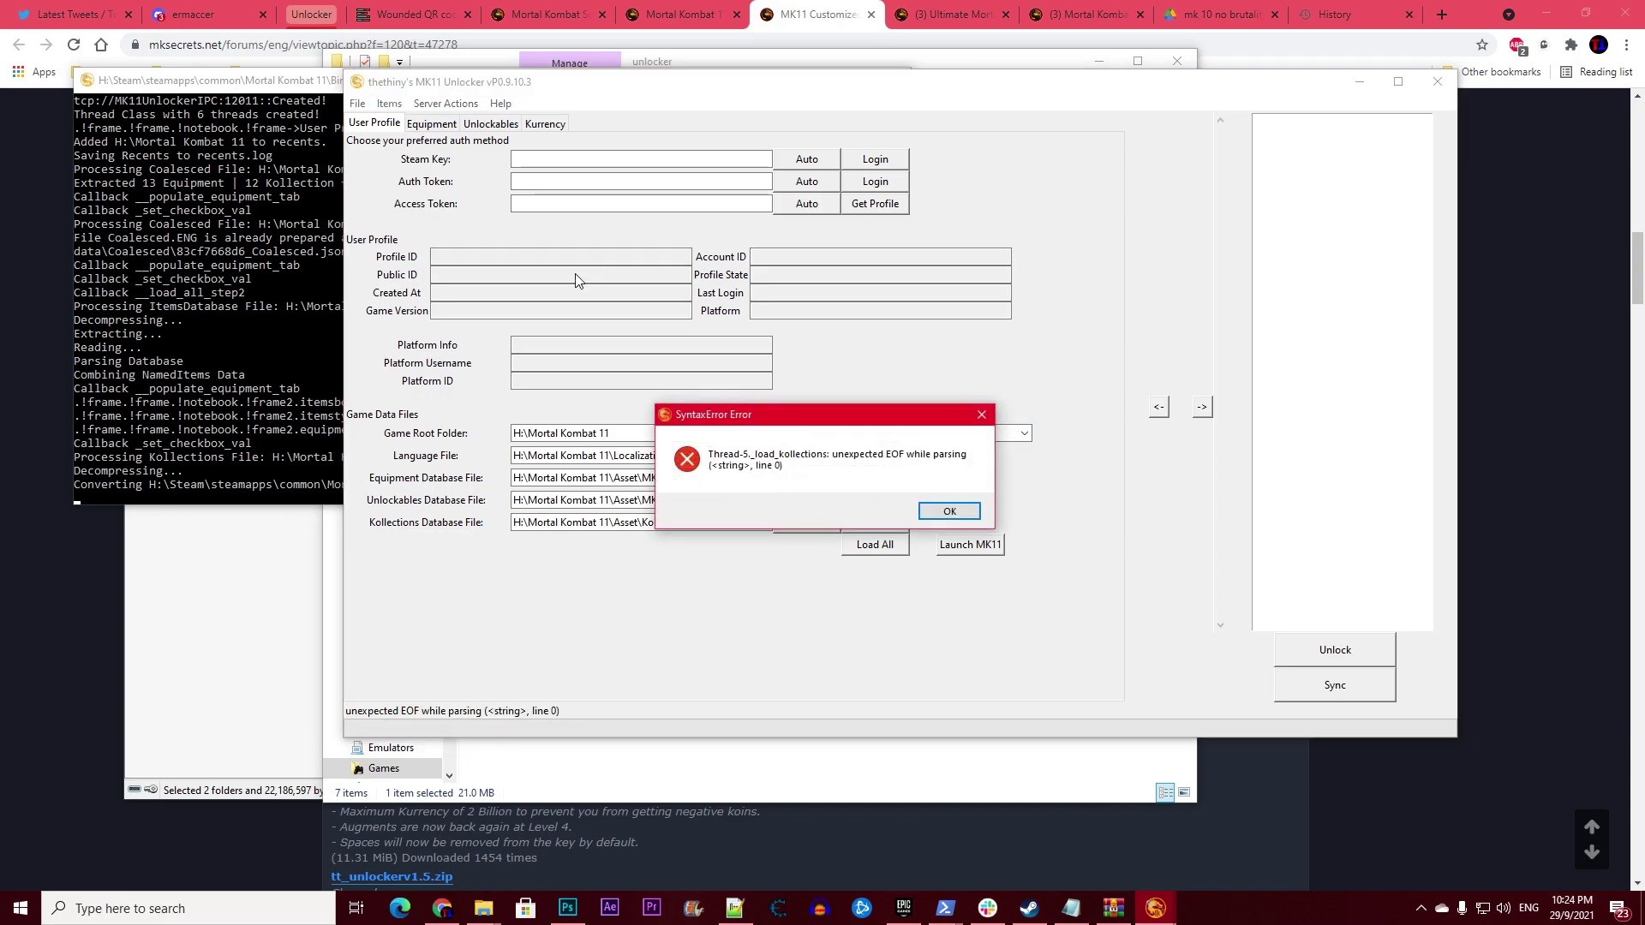
pyautogui.moveTo(802, 415); pyautogui.dragTo(742, 426)
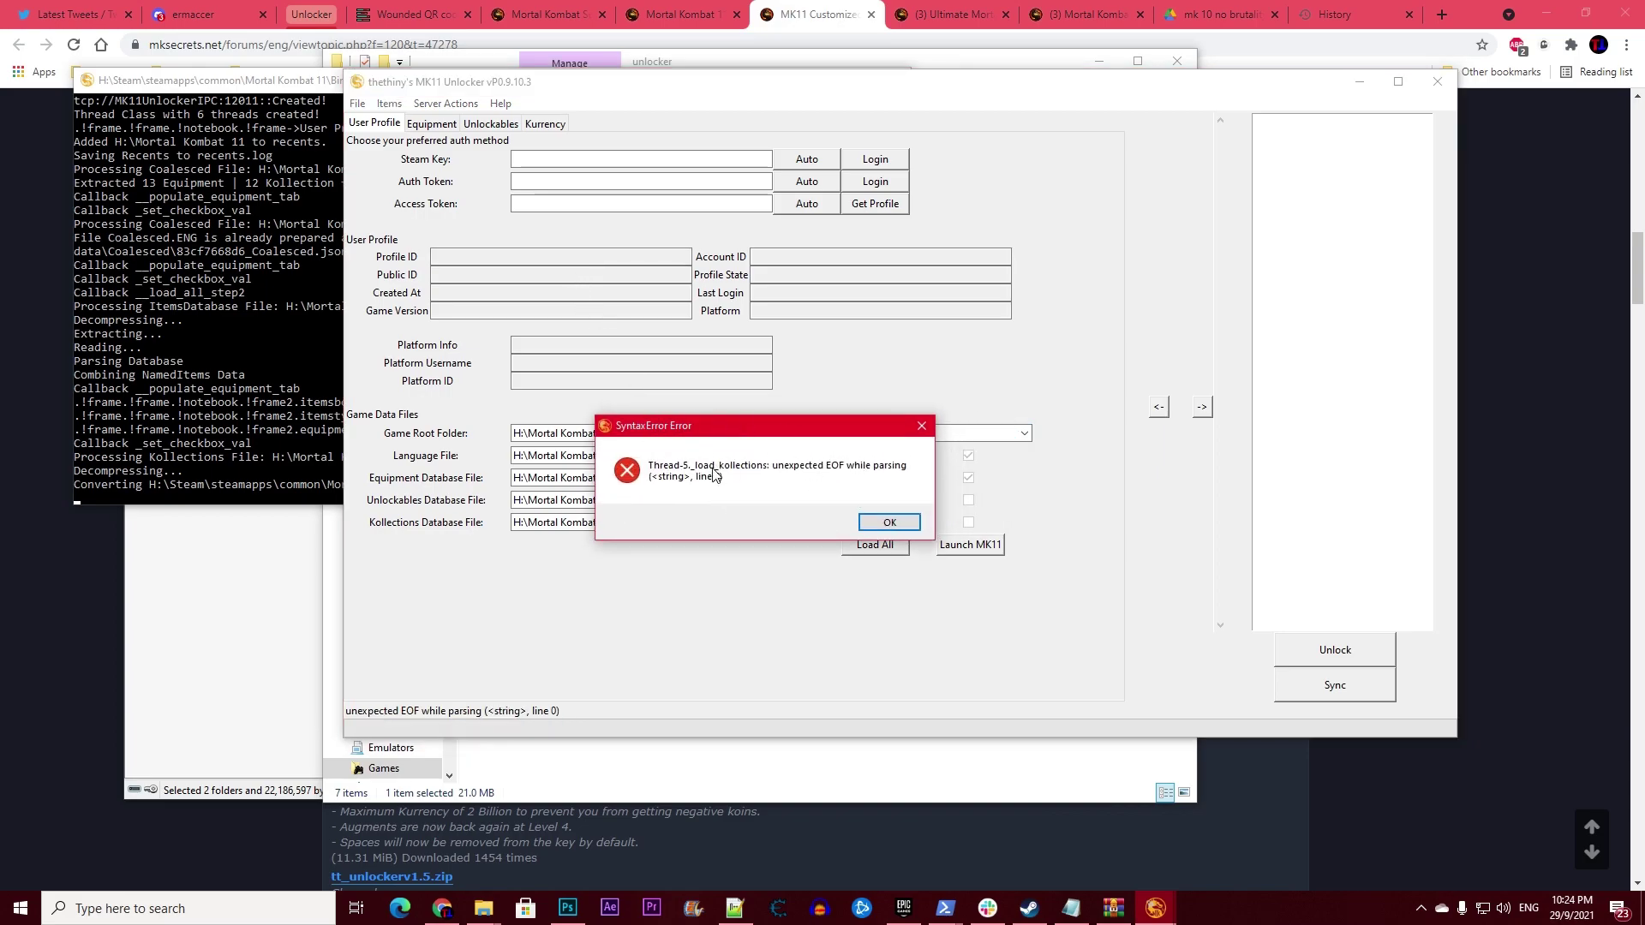
pyautogui.press('Return')
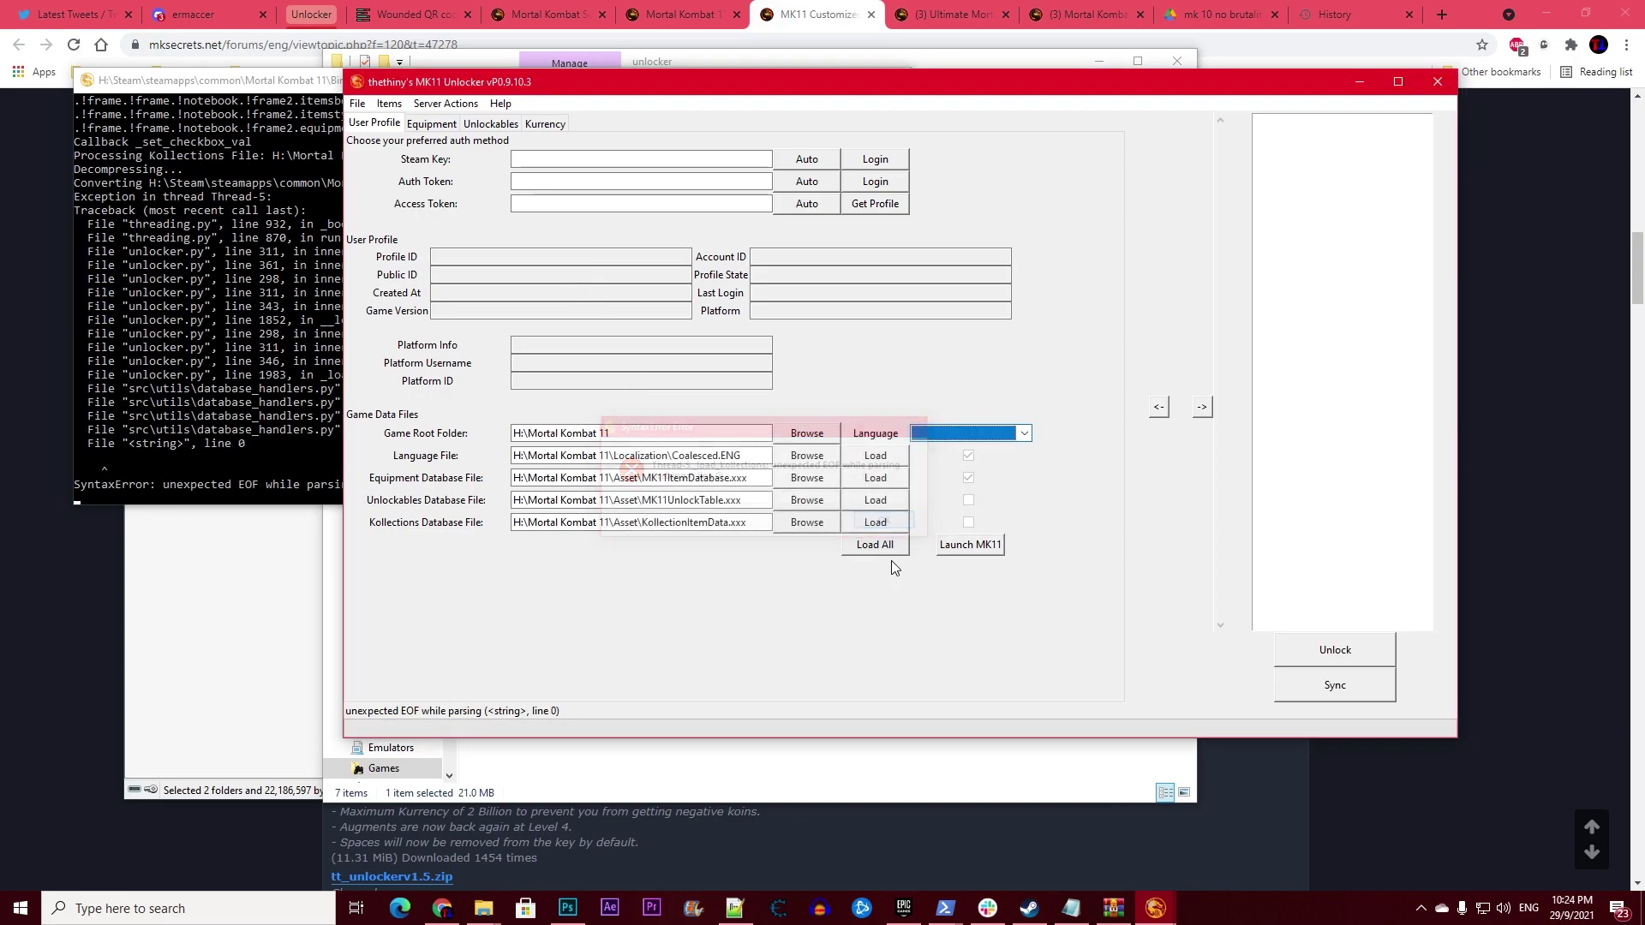
# Rerun Load All, declining each Data Already Loaded prompt, then reload the Unlockables Database File.
pyautogui.click(881, 557)
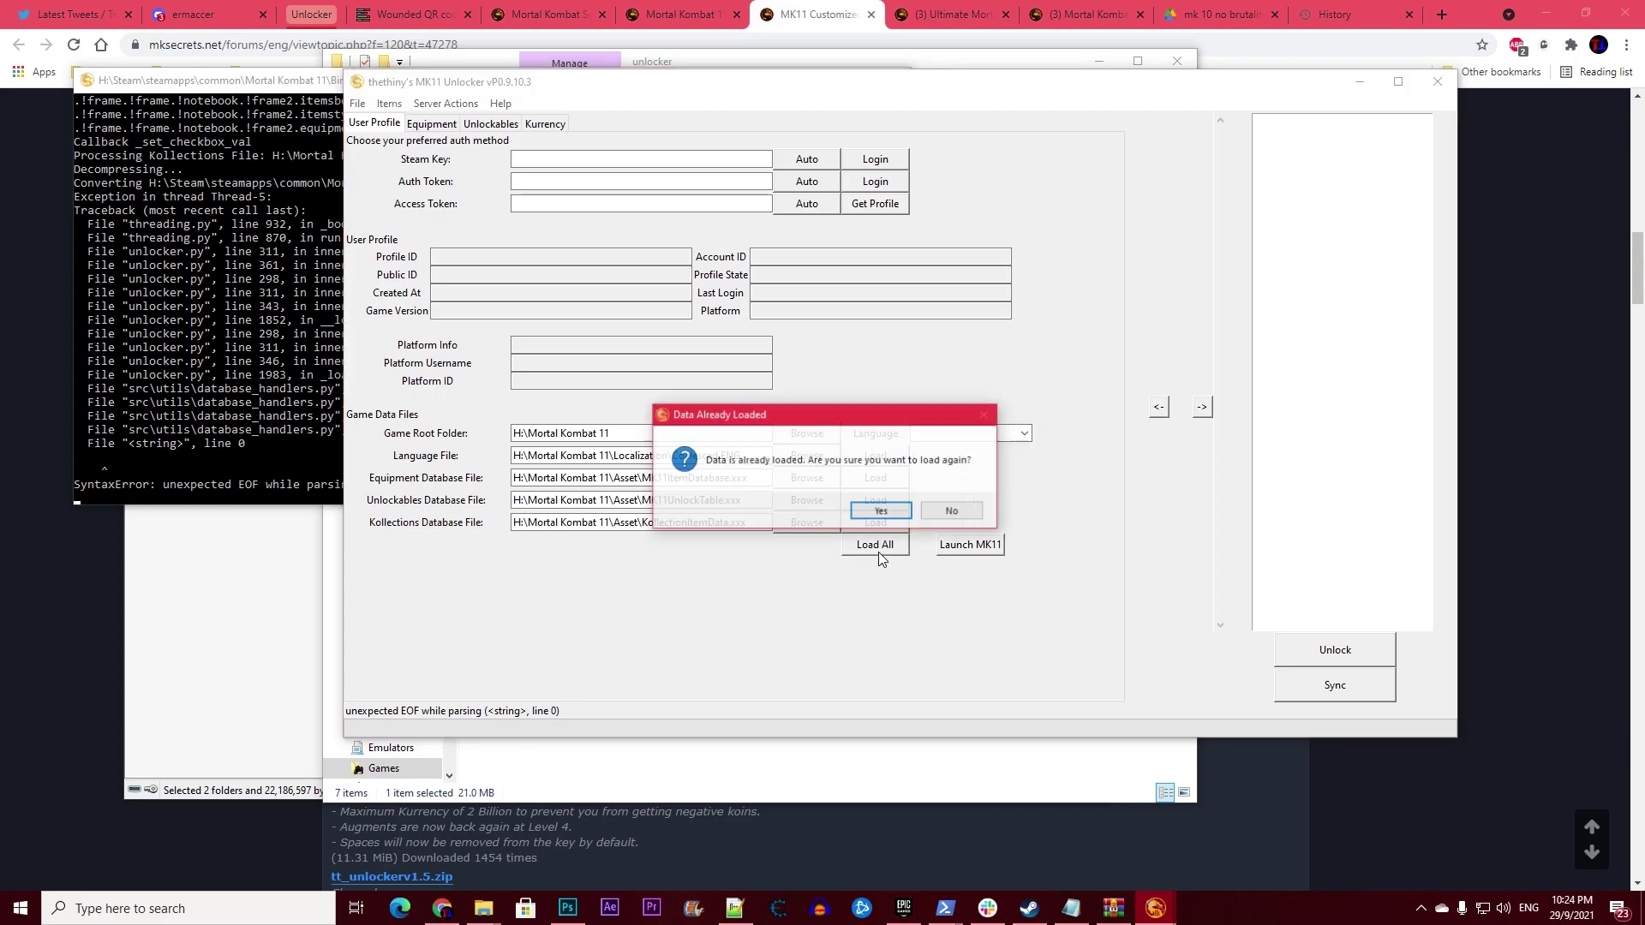
pyautogui.click(951, 510)
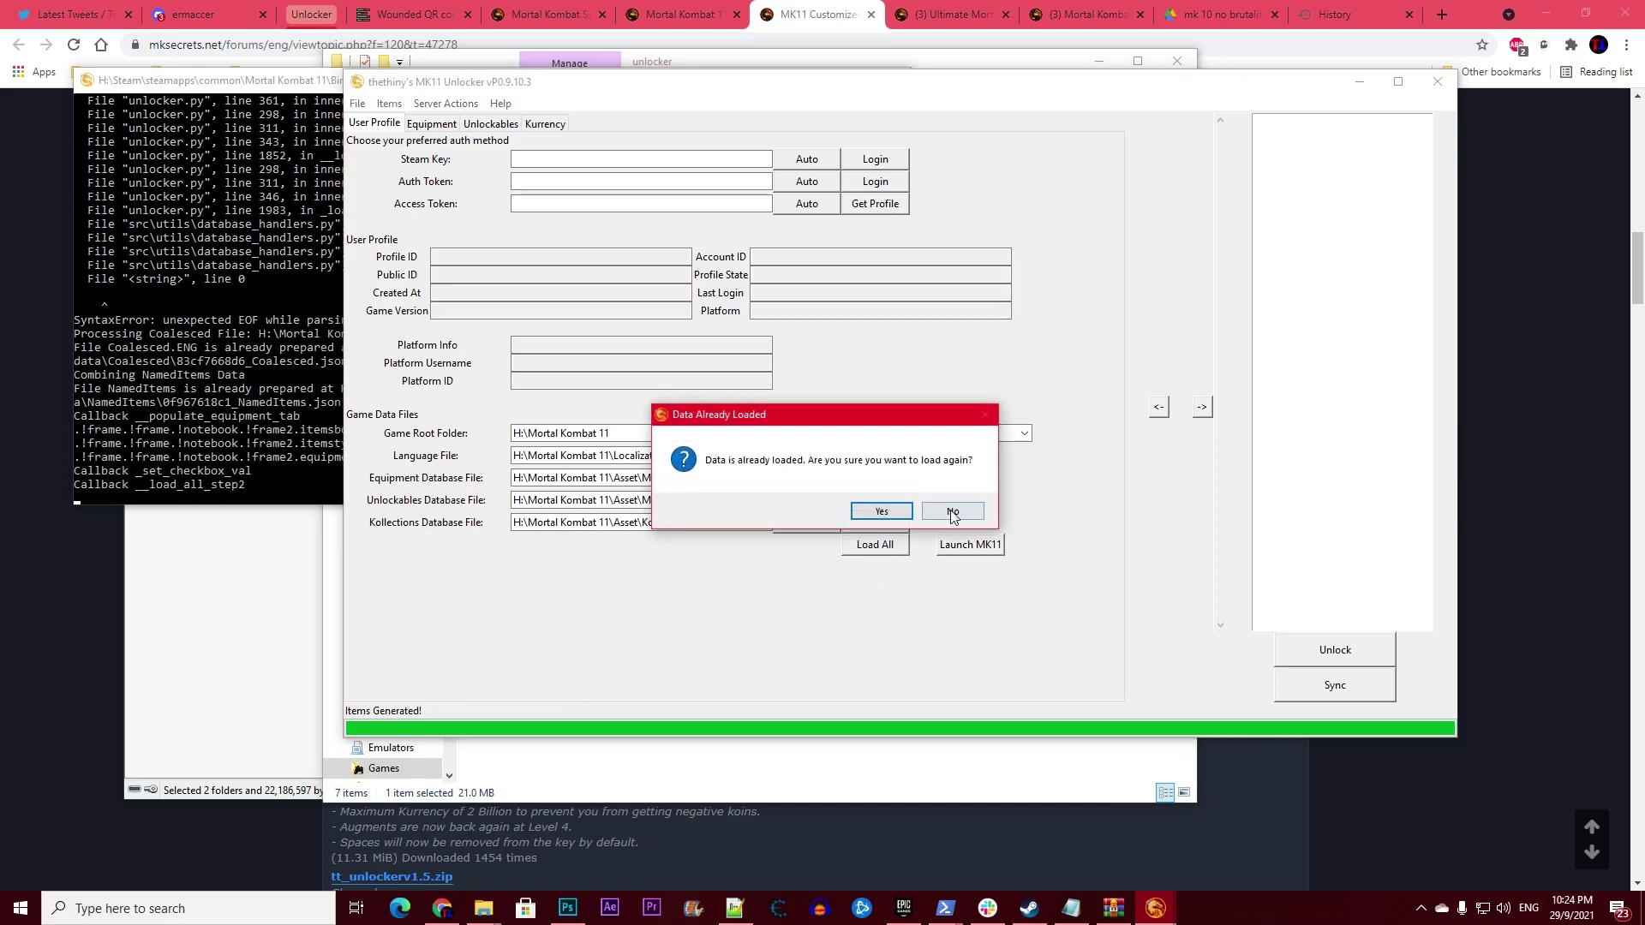
pyautogui.click(951, 512)
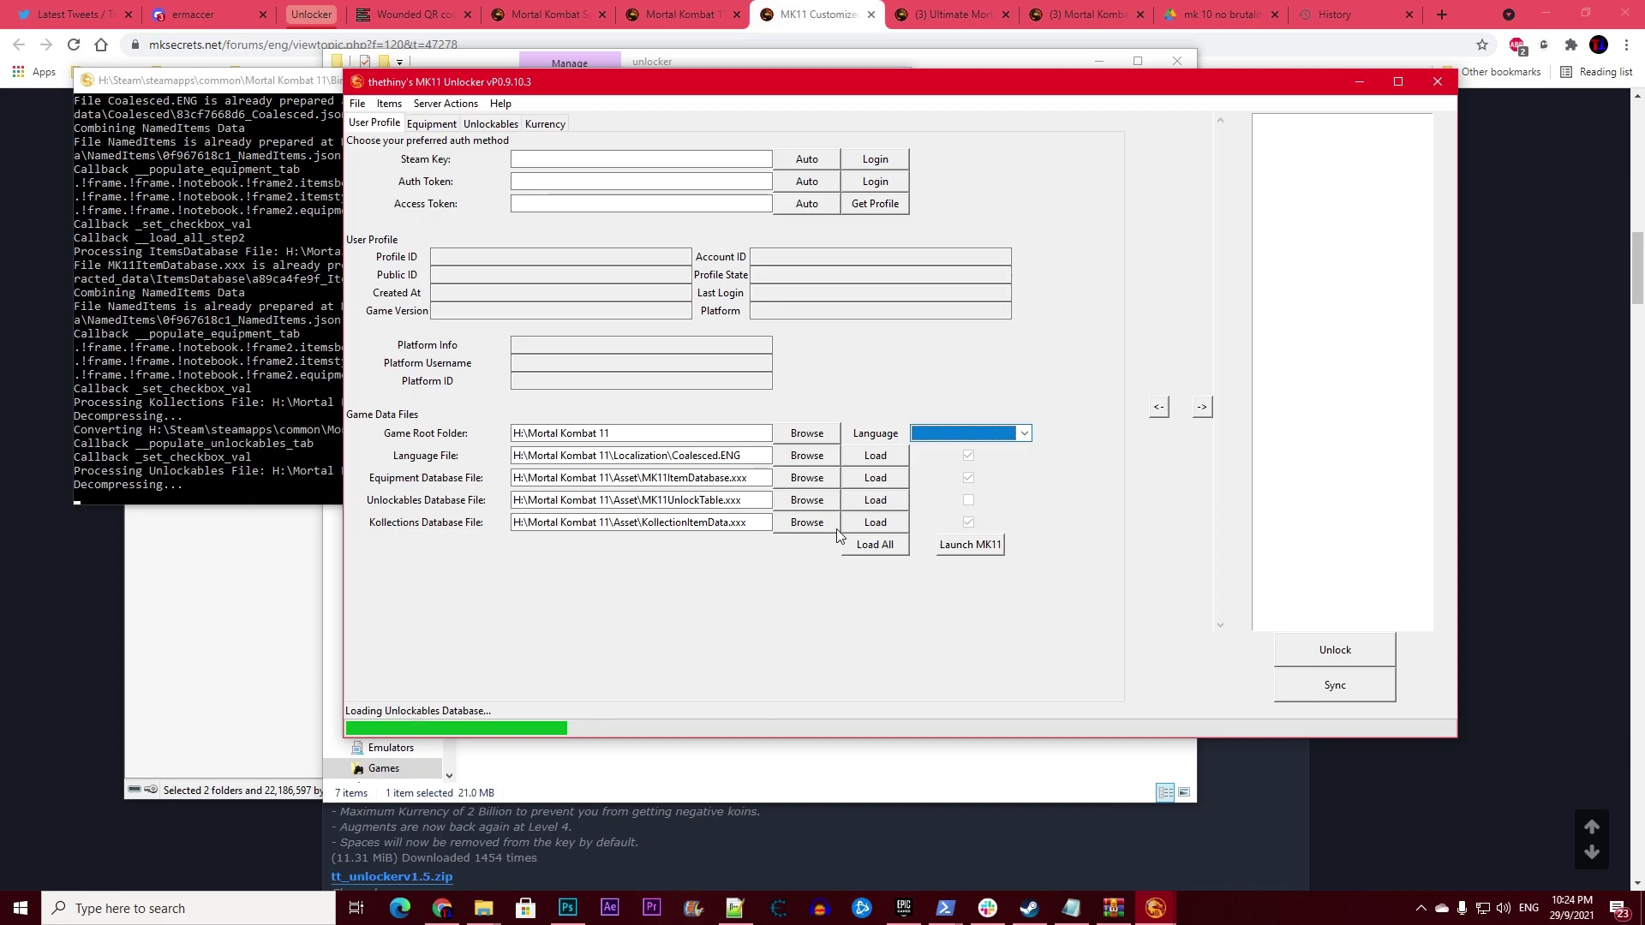
pyautogui.click(952, 511)
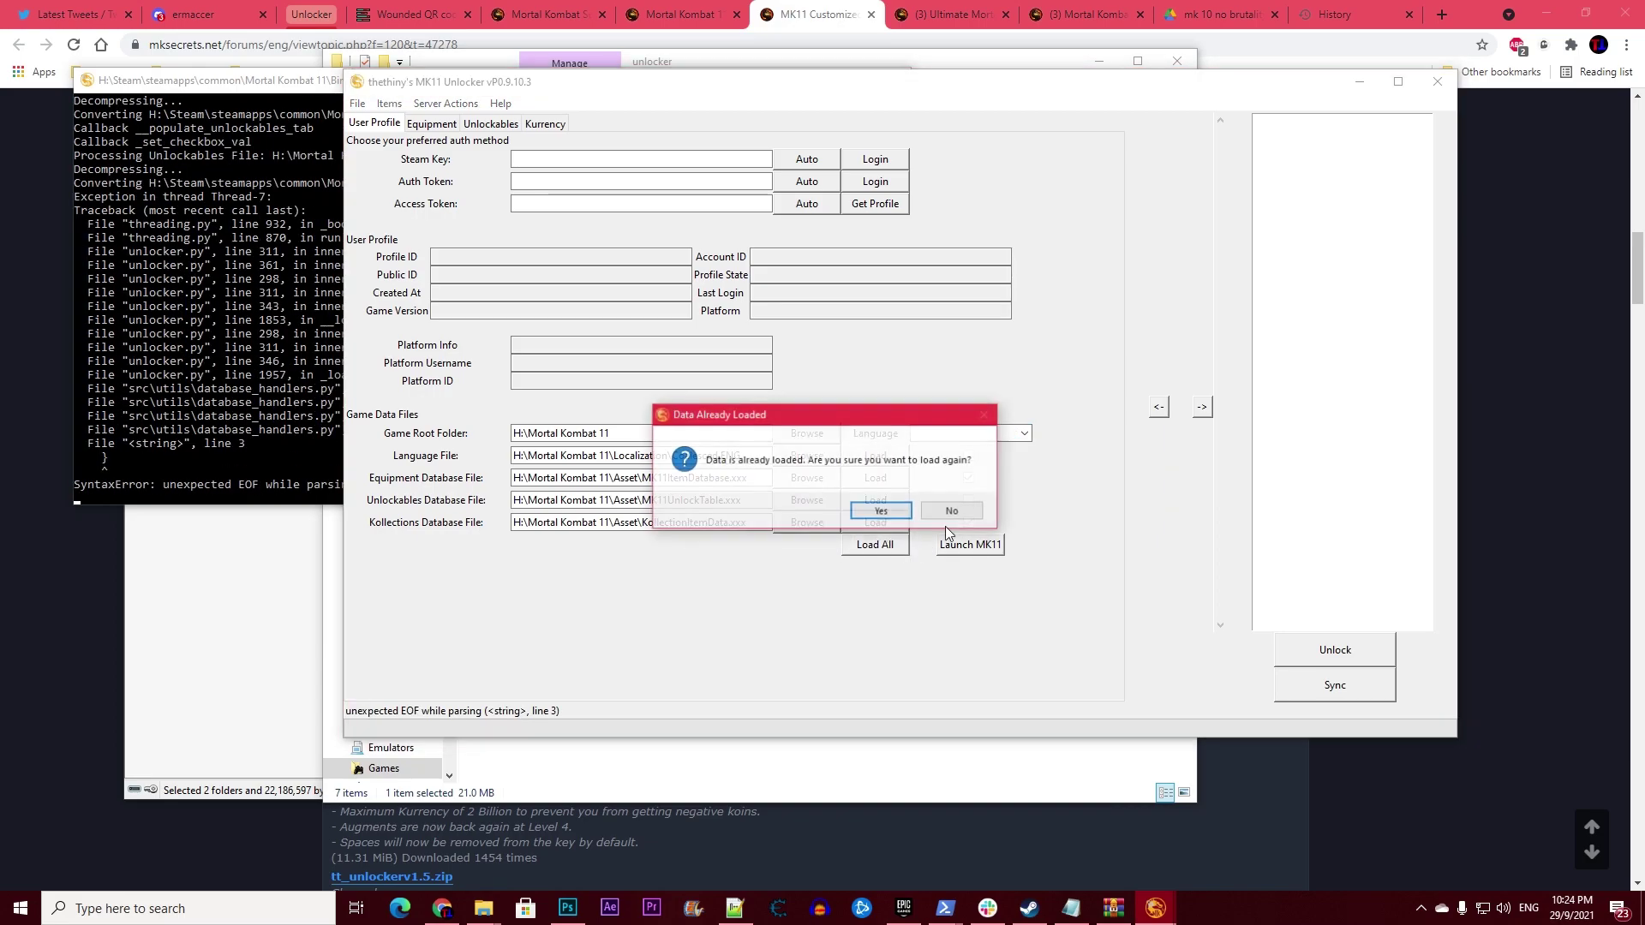
pyautogui.click(951, 512)
pyautogui.click(944, 514)
pyautogui.click(955, 516)
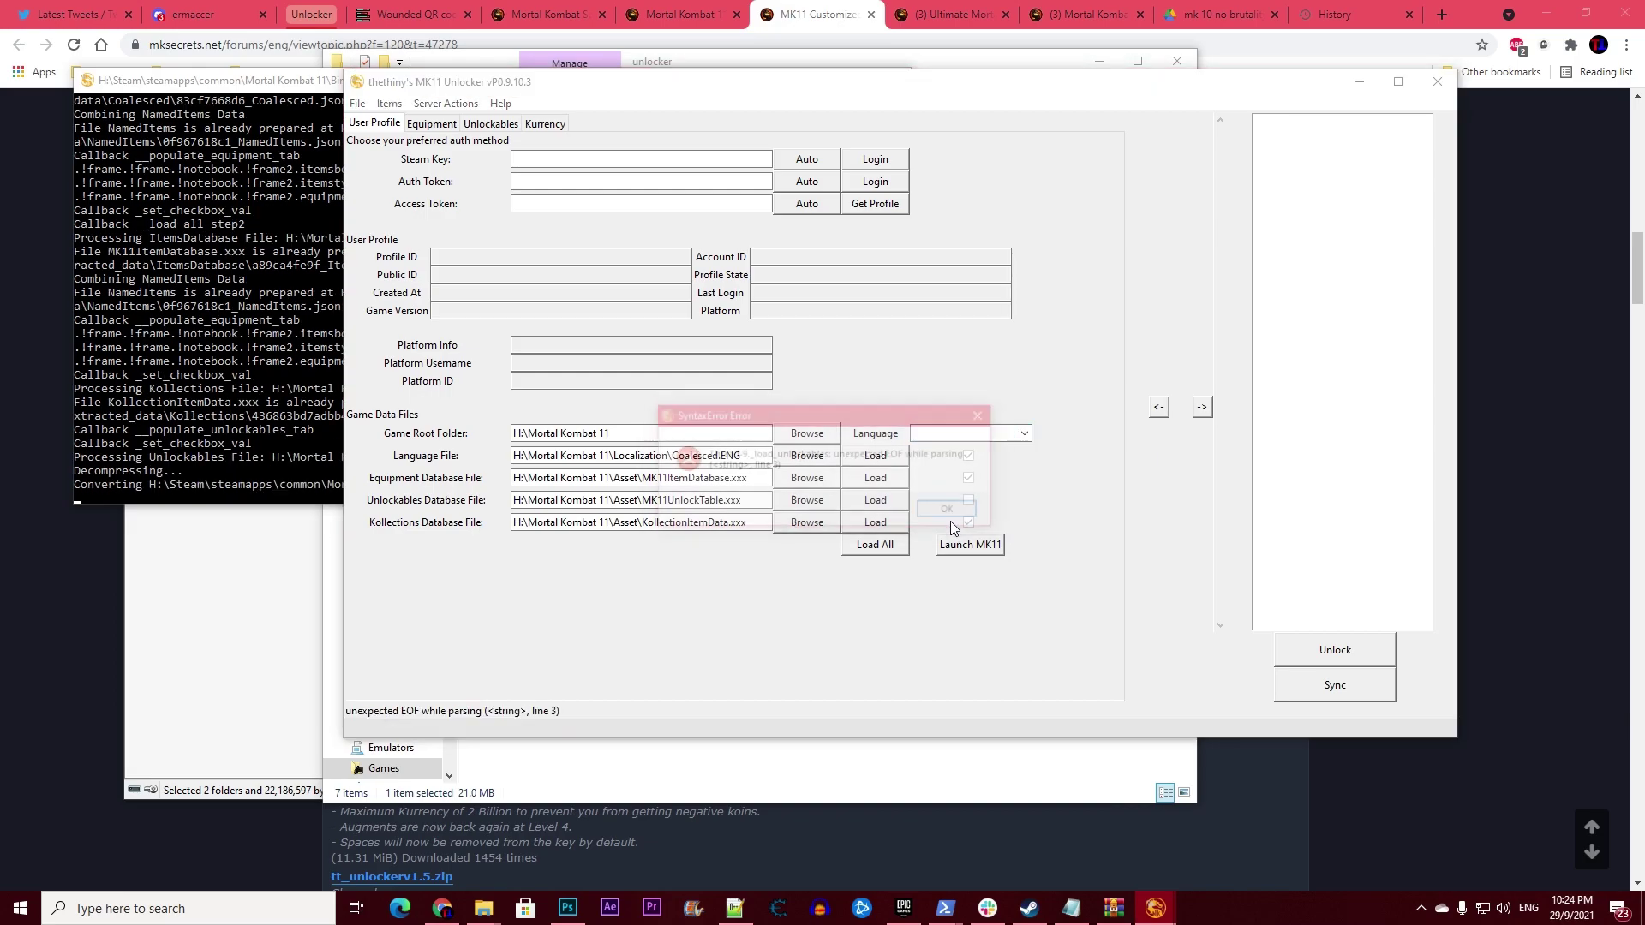
pyautogui.click(949, 512)
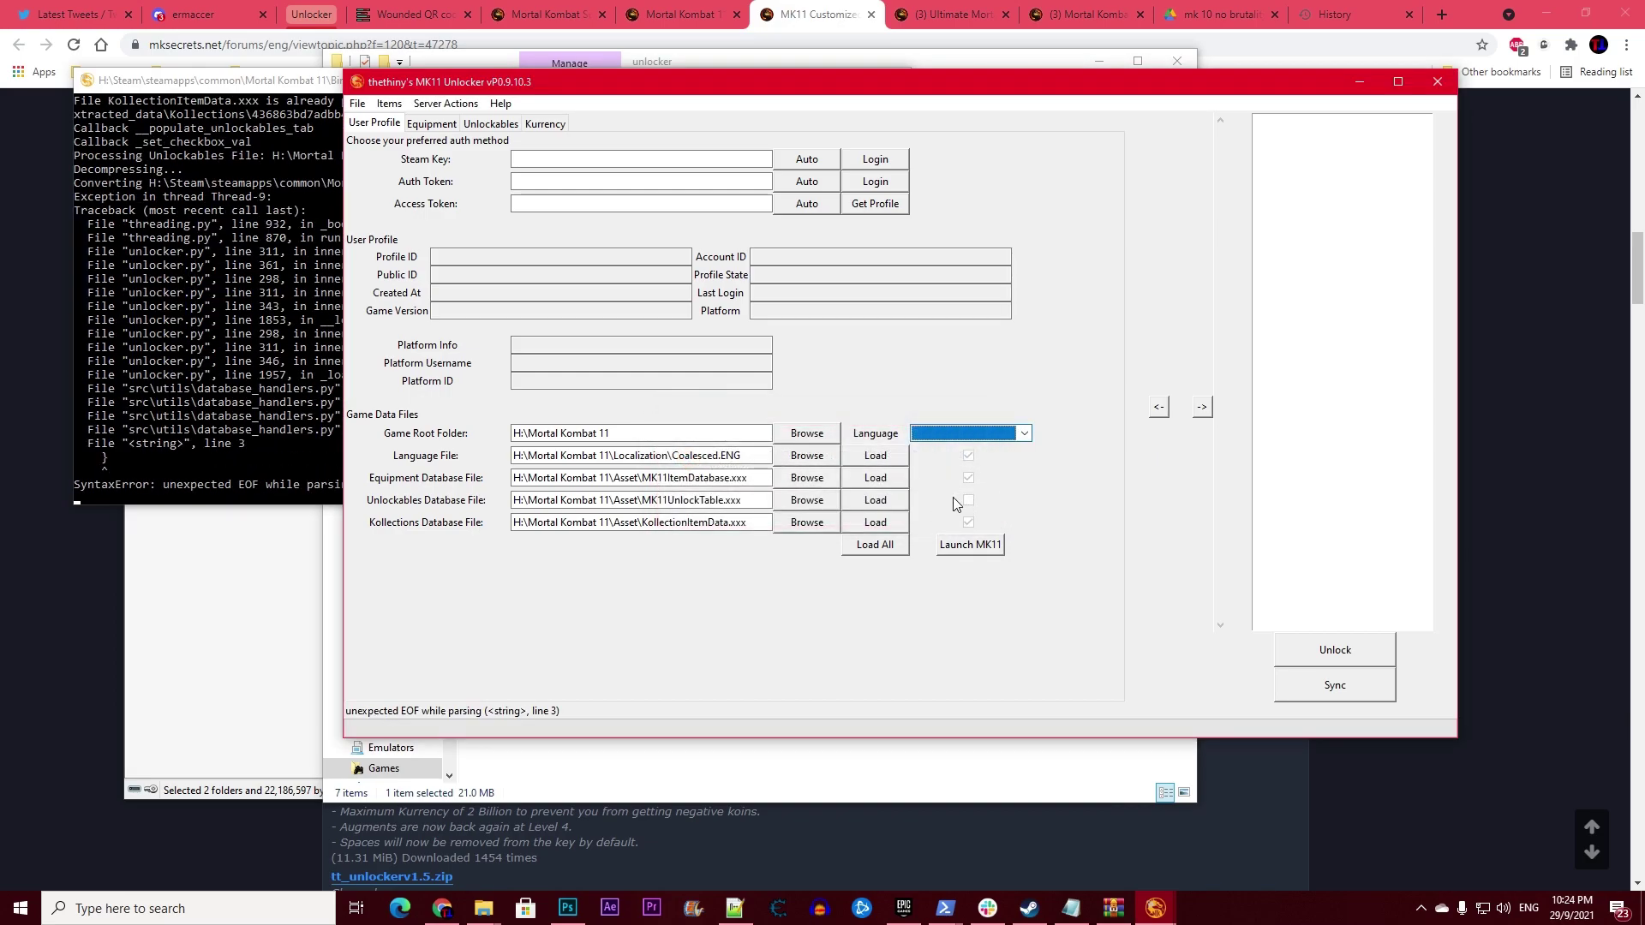
pyautogui.click(889, 501)
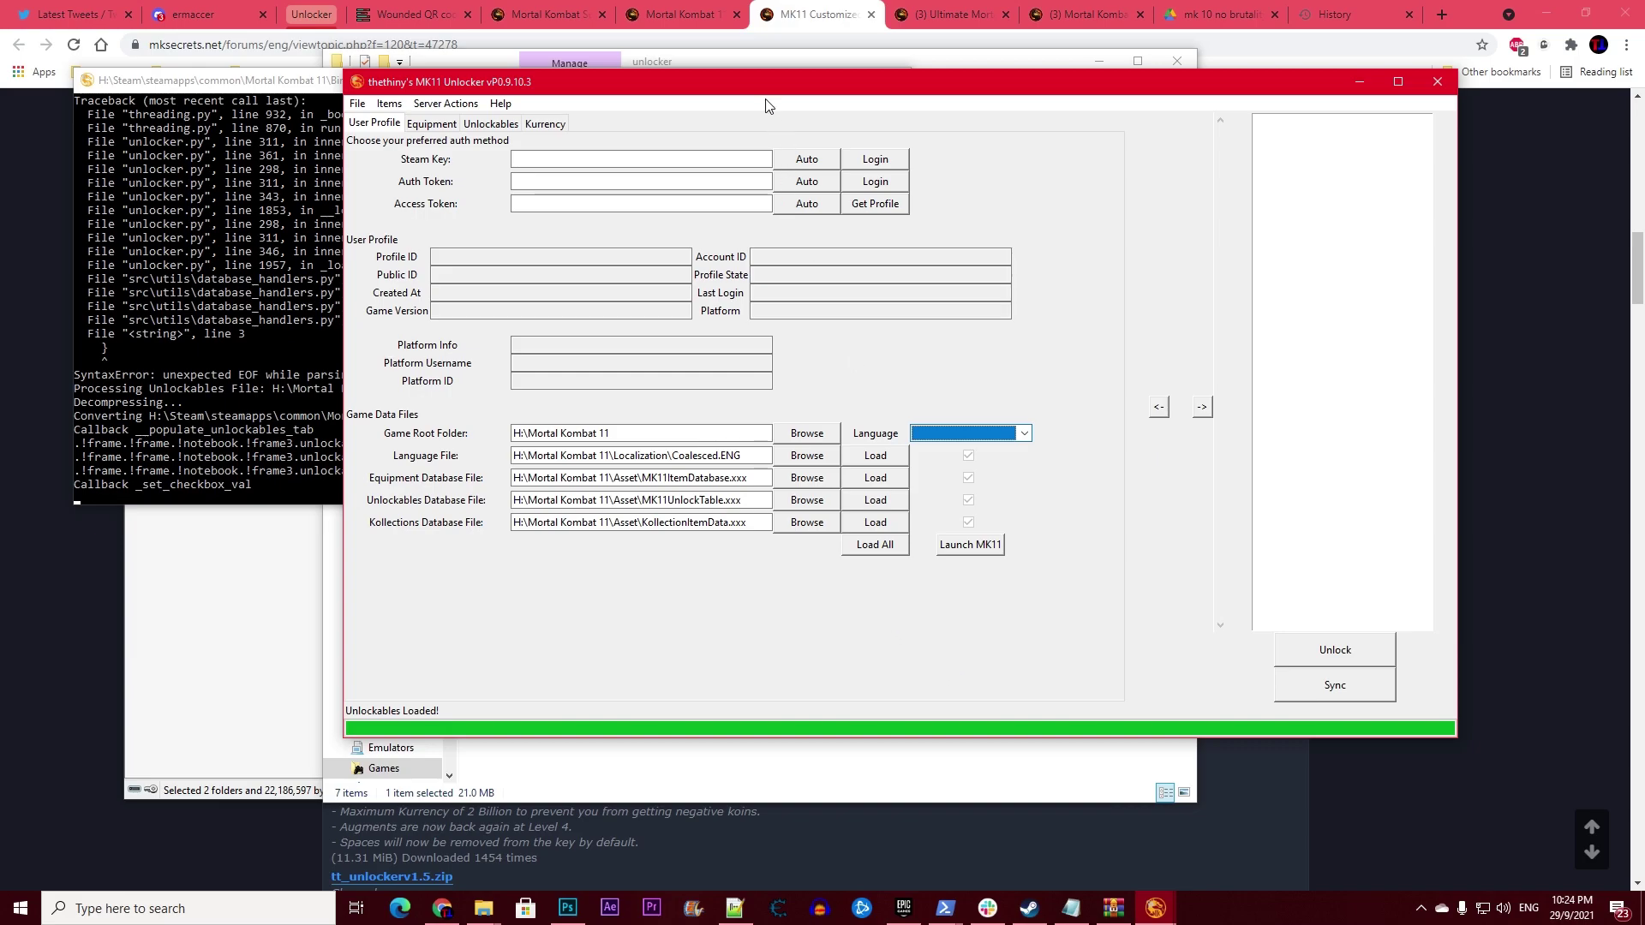
# Check Steam's tray options and start Mortal Kombat 11 from the unlocker.
pyautogui.moveTo(765, 96); pyautogui.dragTo(678, 101)
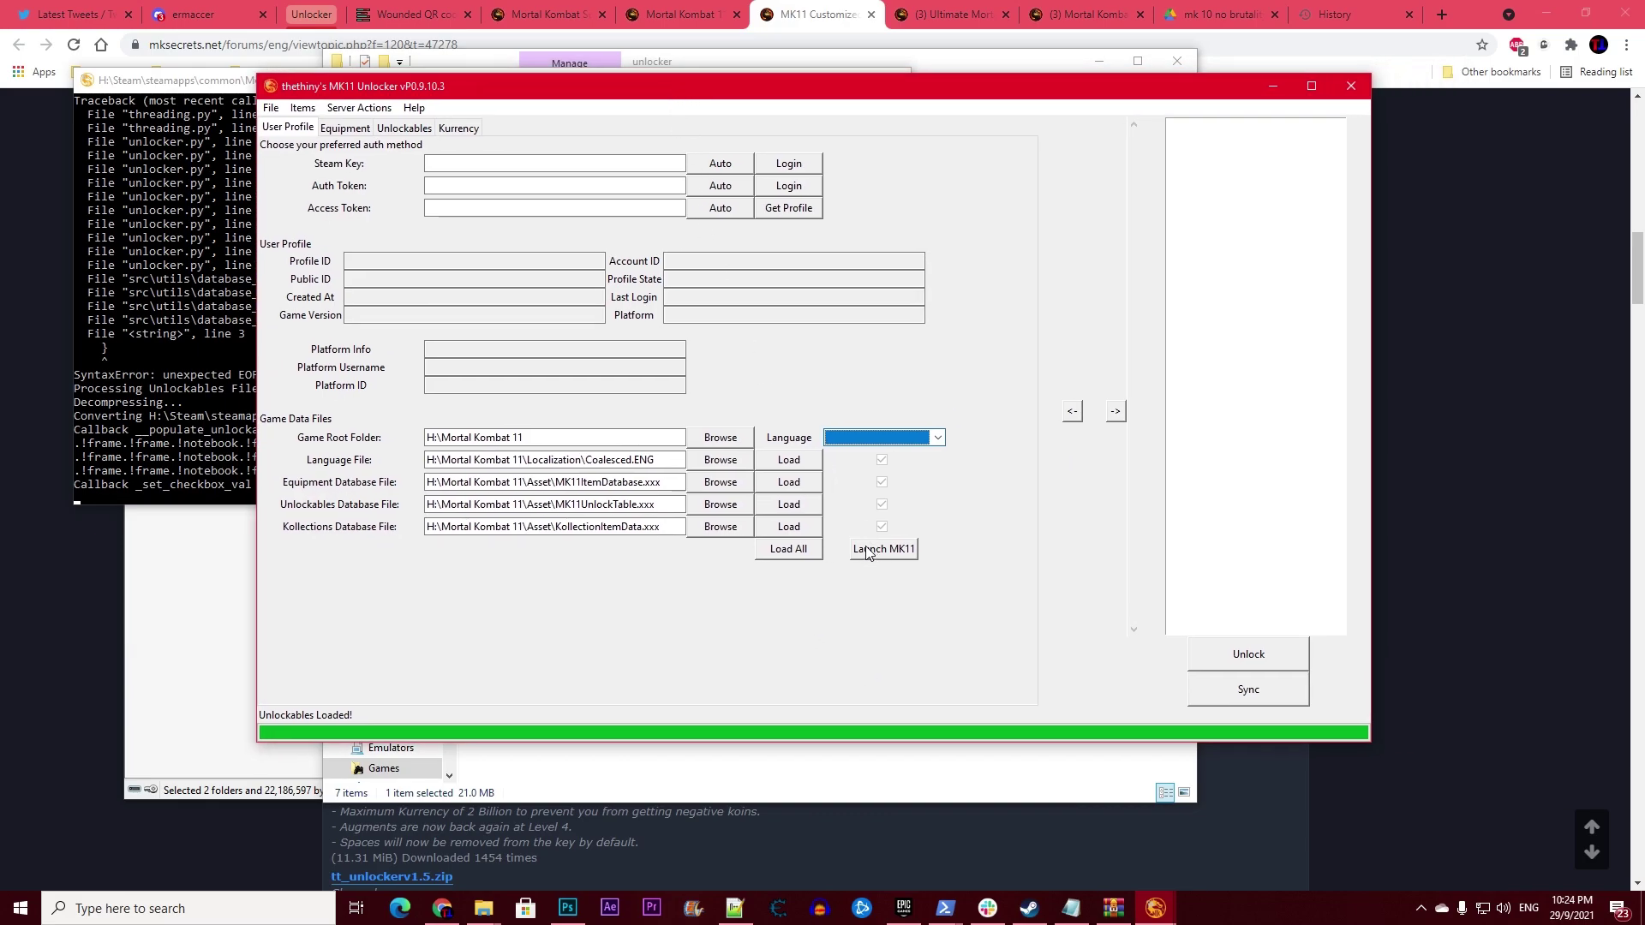
pyautogui.click(1420, 908)
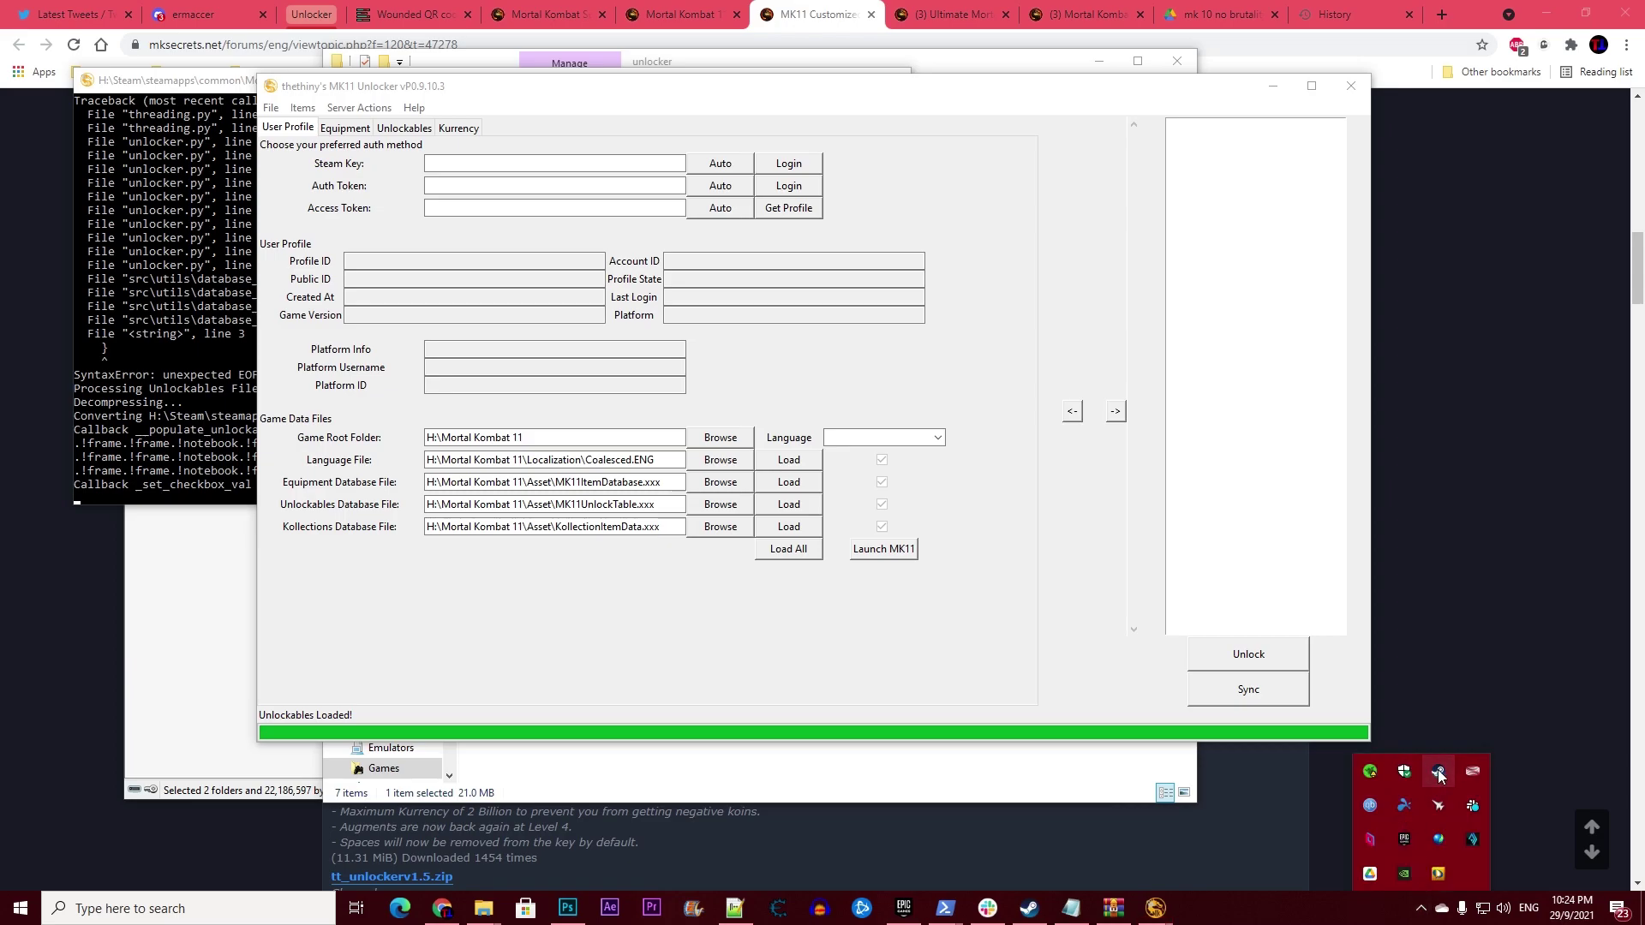
pyautogui.rightClick(1431, 769)
pyautogui.click(902, 555)
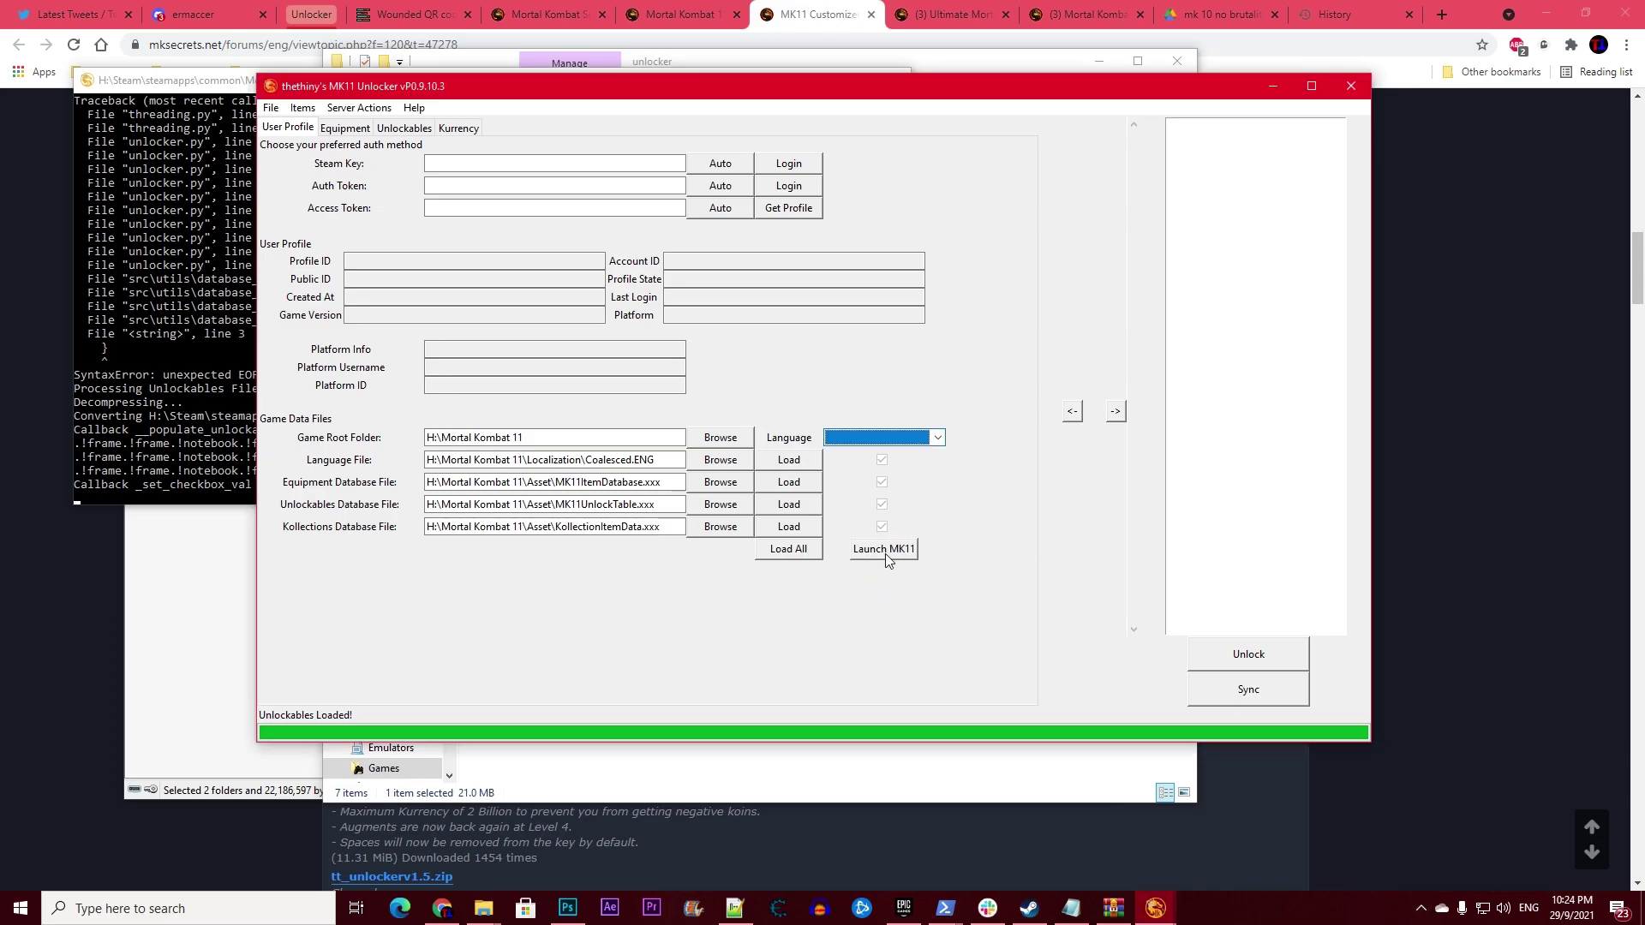
pyautogui.click(878, 549)
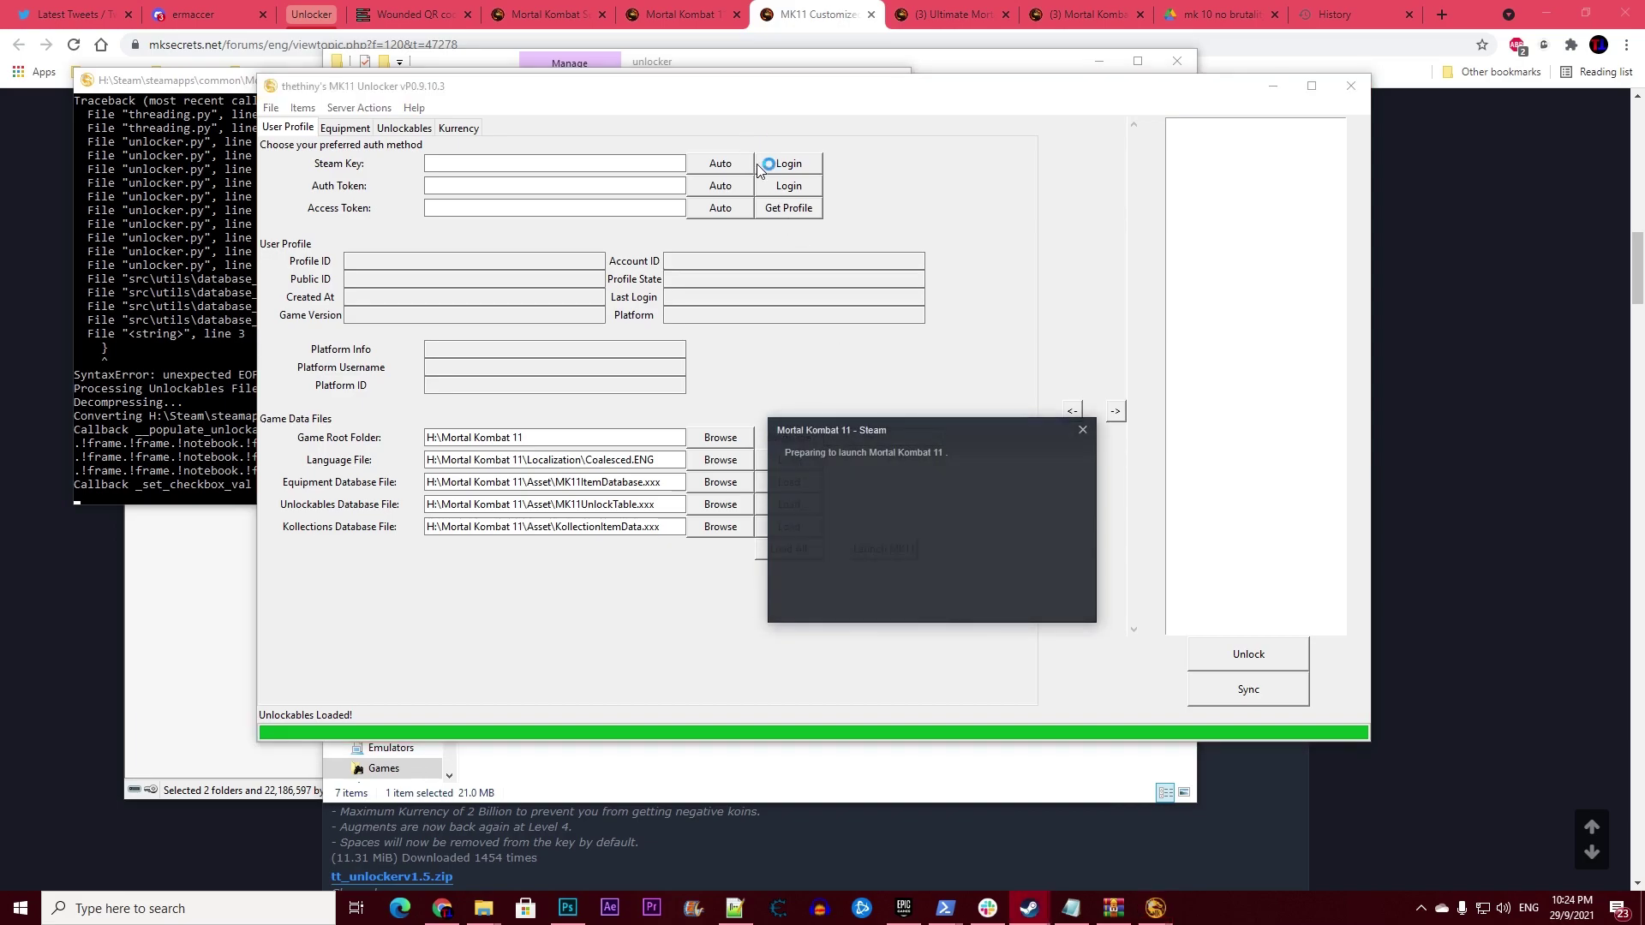
# Browse Cassie Cage, Jade and Erron Black items in Equipment, then relaunch MK11 from User Profile.
pyautogui.moveTo(738, 94); pyautogui.dragTo(689, 102)
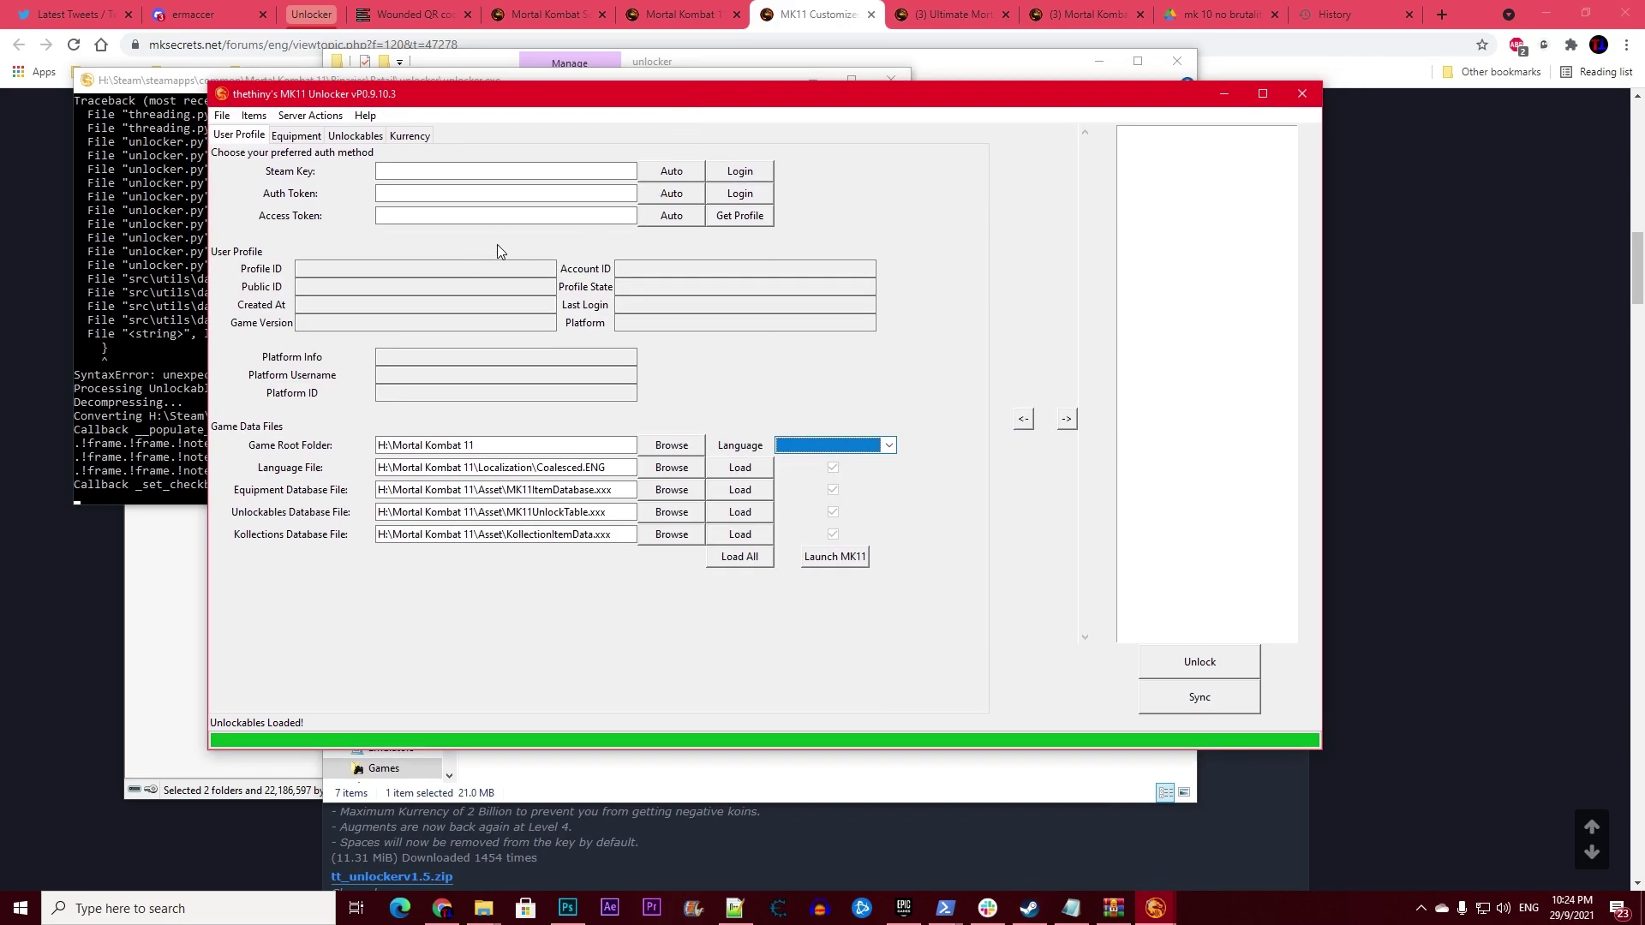
pyautogui.click(565, 467)
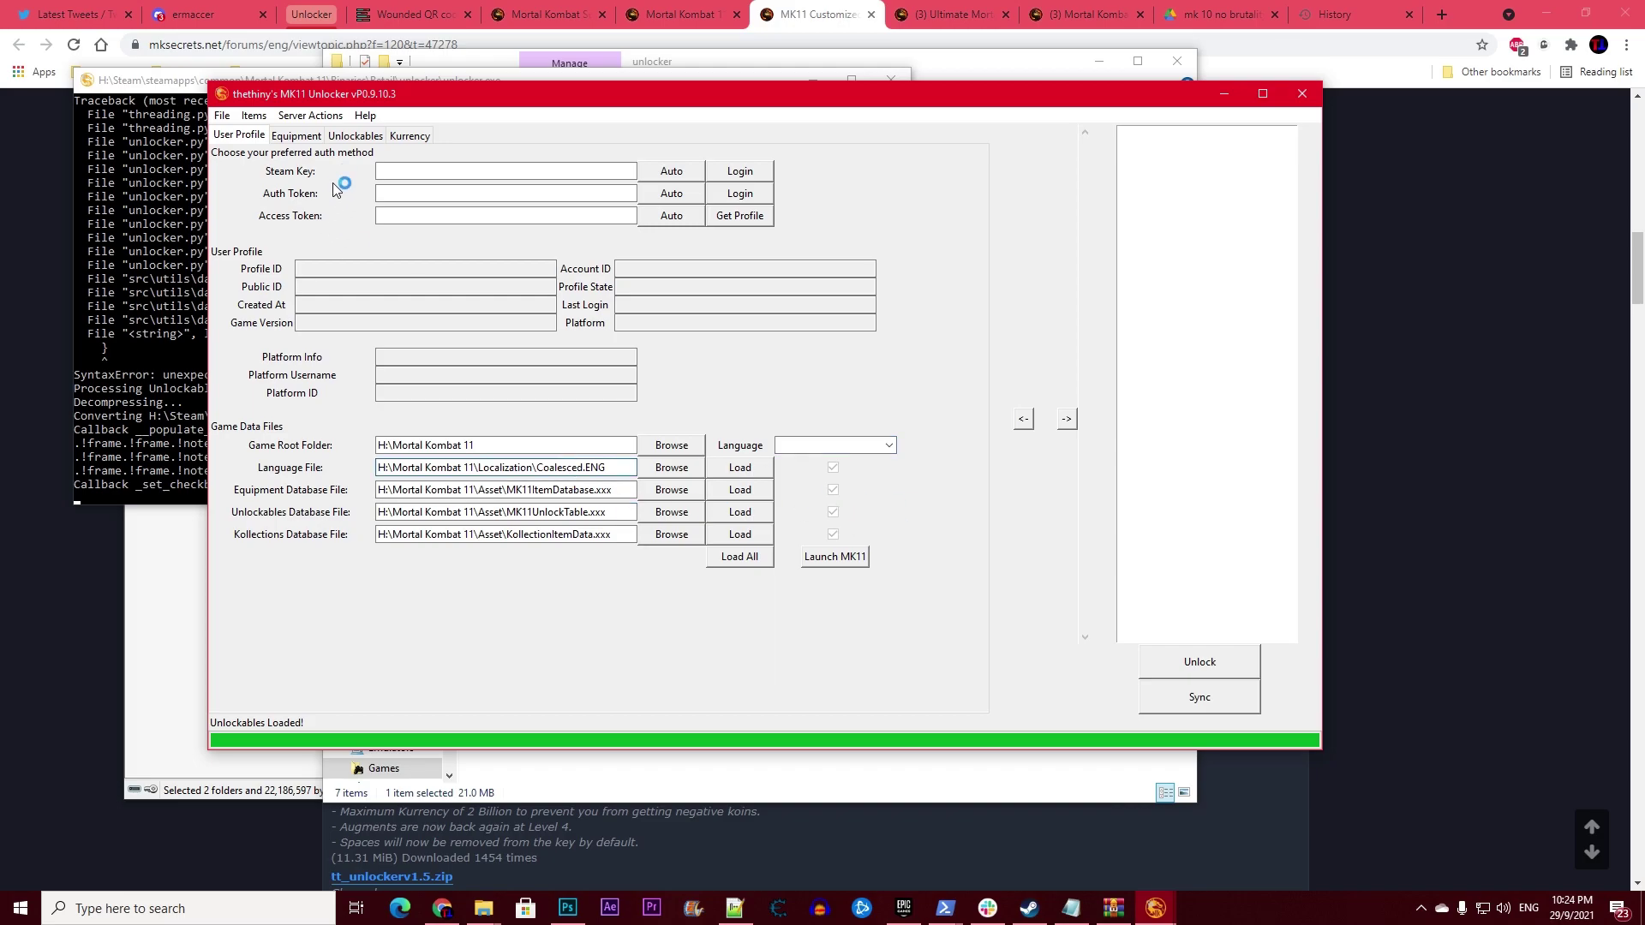
pyautogui.click(288, 137)
pyautogui.click(240, 180)
pyautogui.click(221, 290)
pyautogui.click(351, 208)
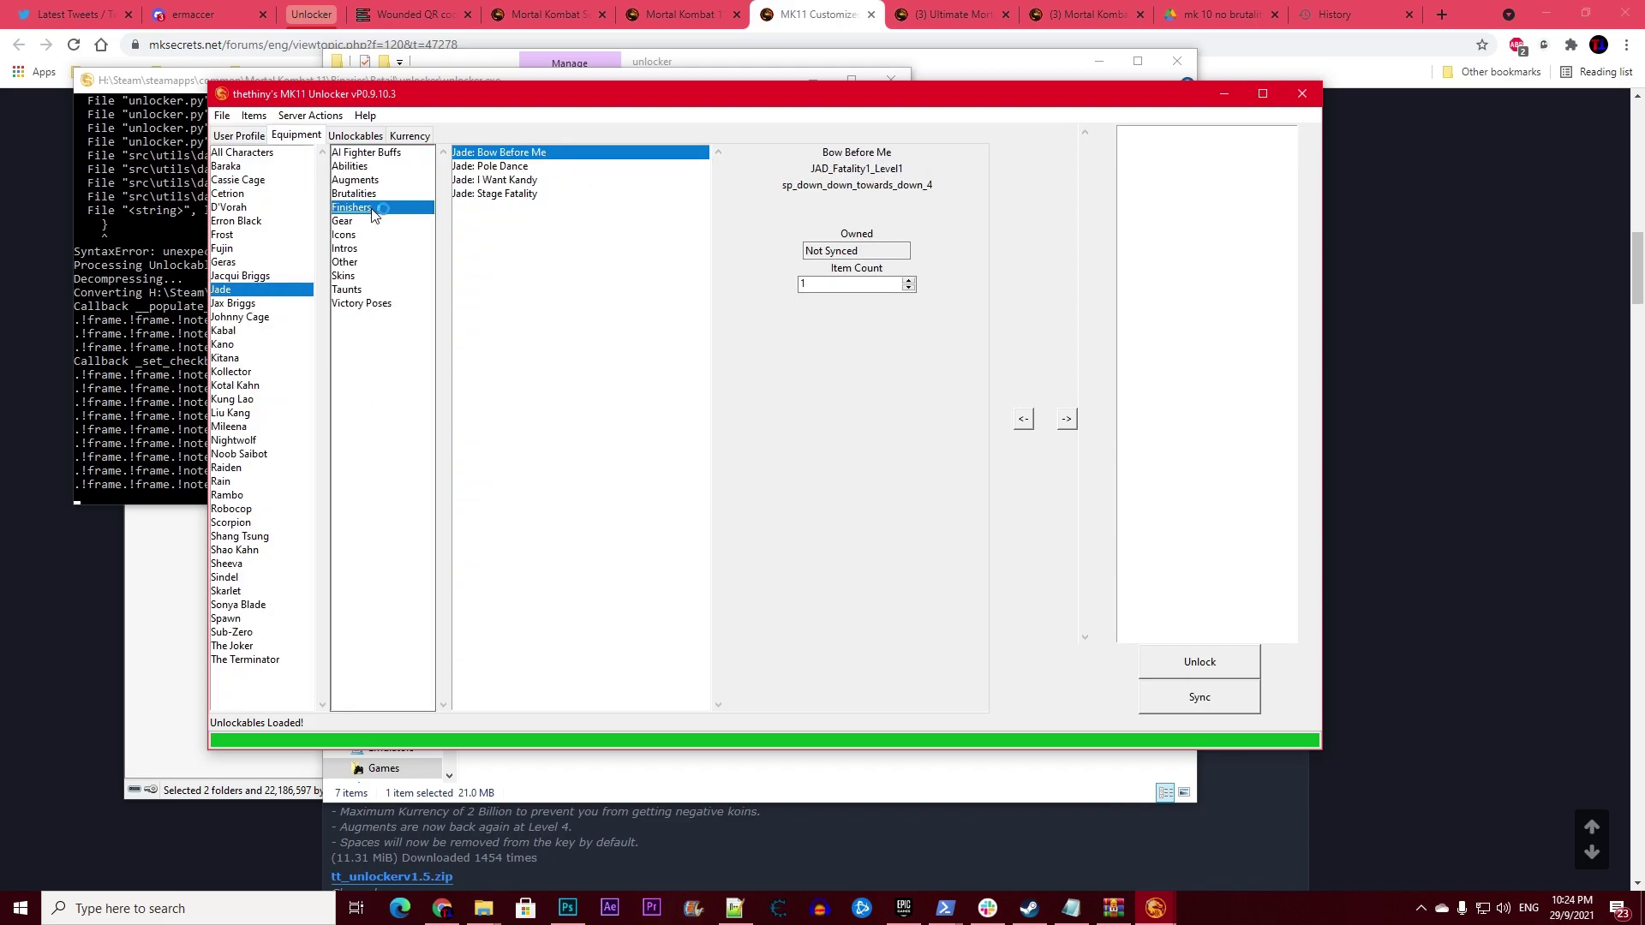
pyautogui.click(540, 194)
pyautogui.click(260, 440)
pyautogui.click(288, 224)
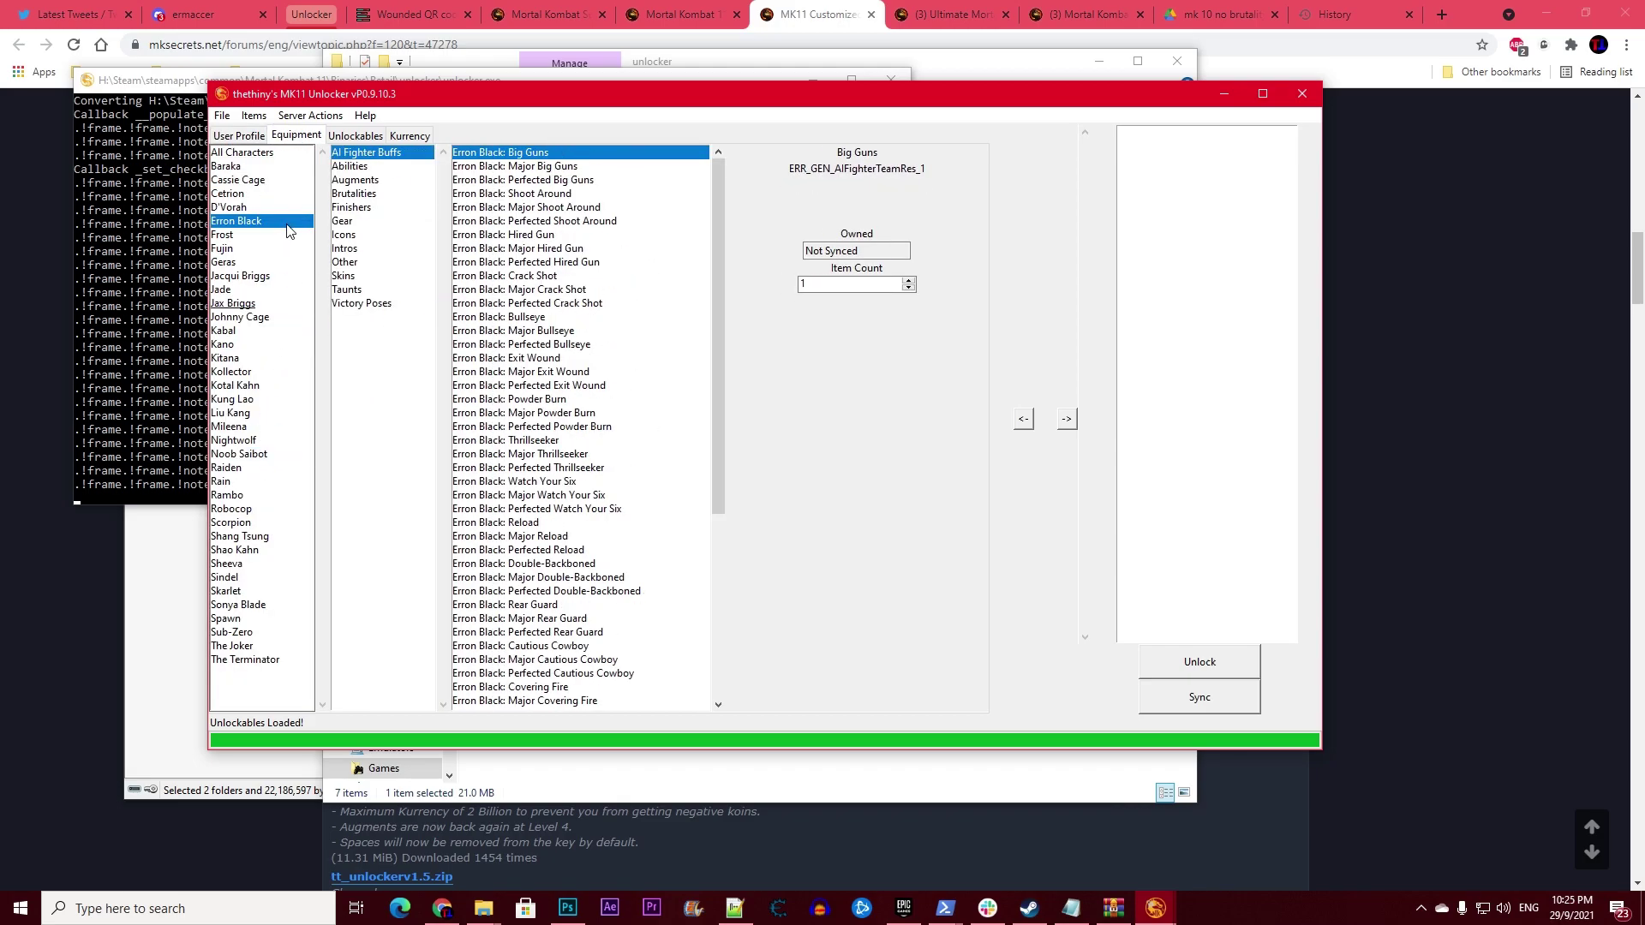
pyautogui.click(247, 137)
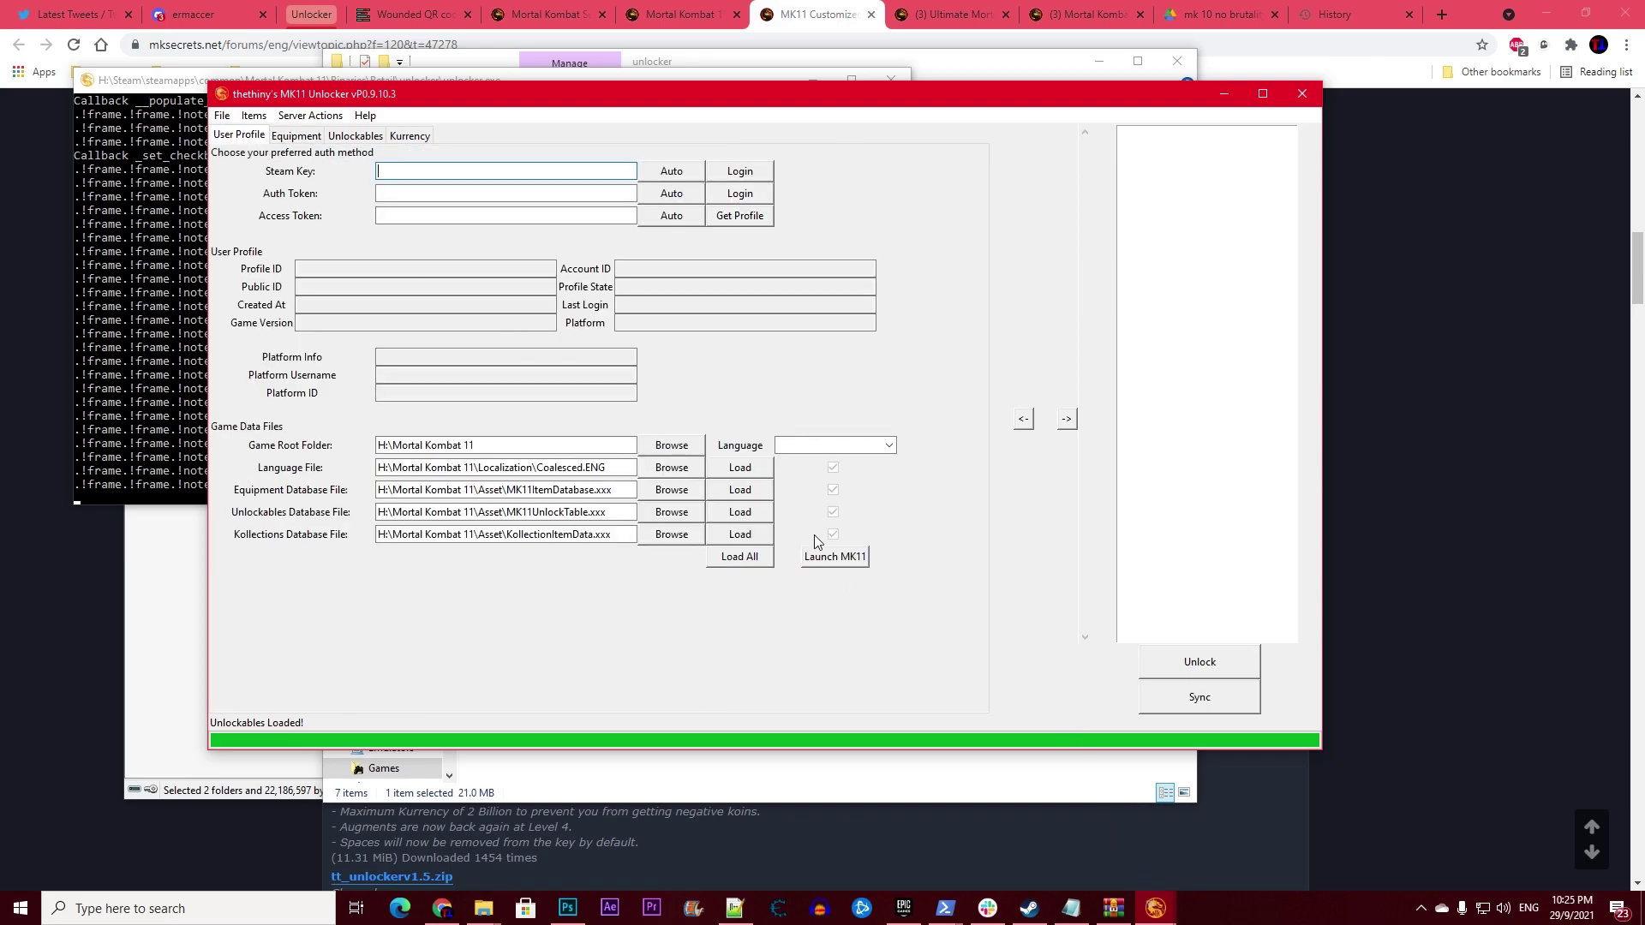
pyautogui.click(846, 558)
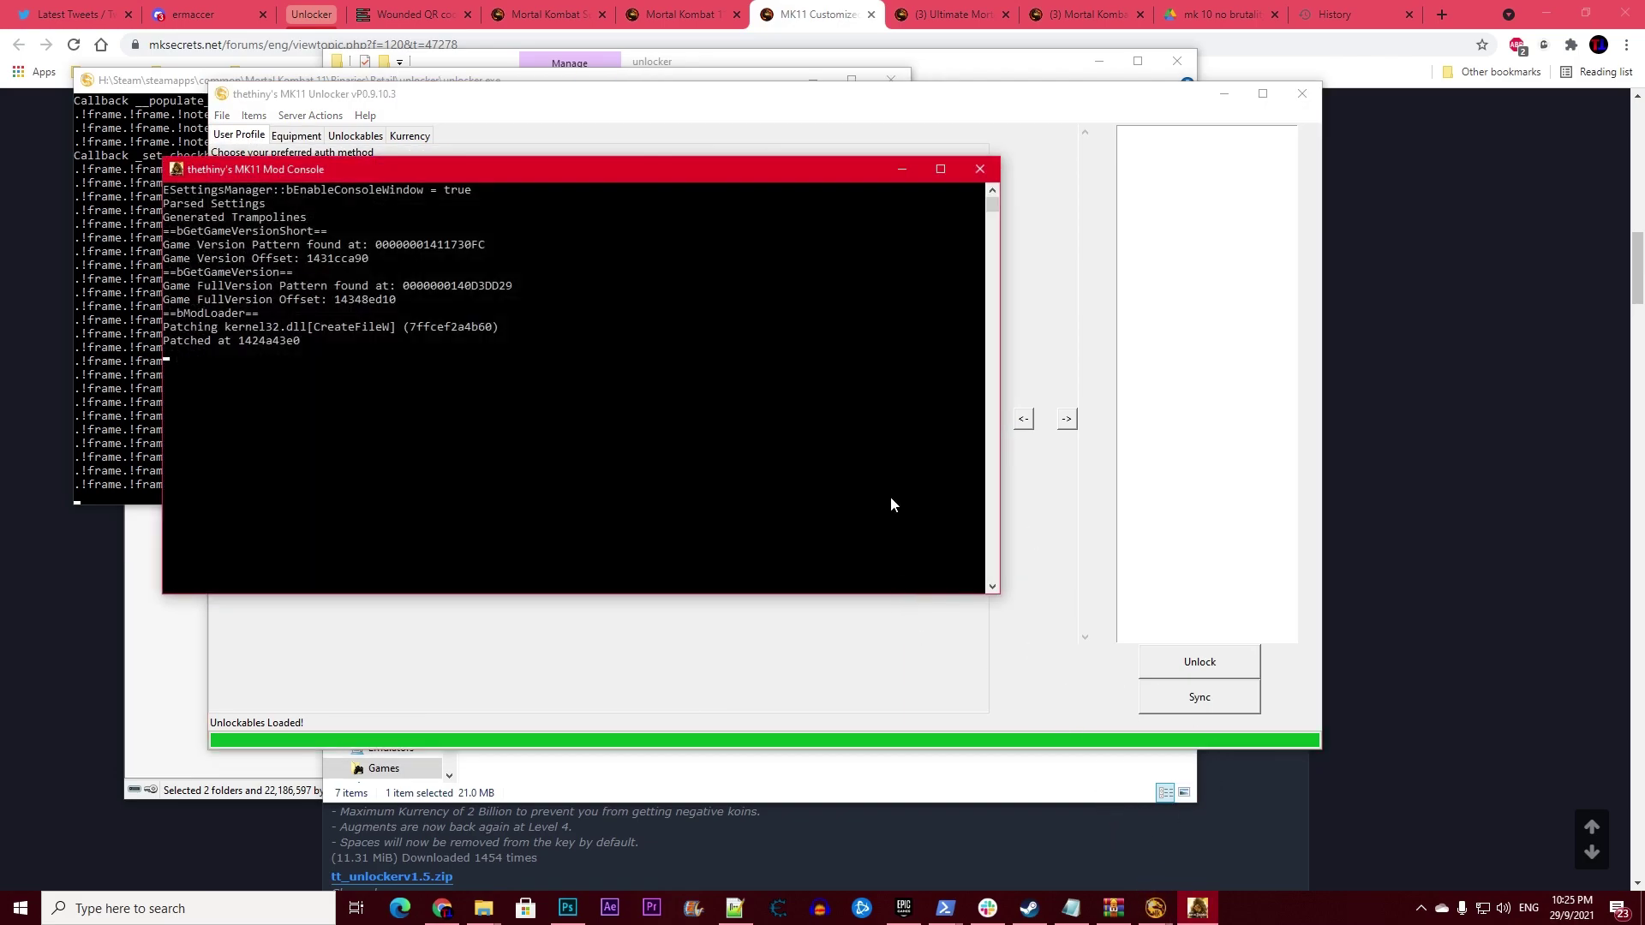
# Move the mod console and game window aside, then bring the unlocker in front of the MK11 main menu.
pyautogui.moveTo(559, 168); pyautogui.dragTo(644, 140)
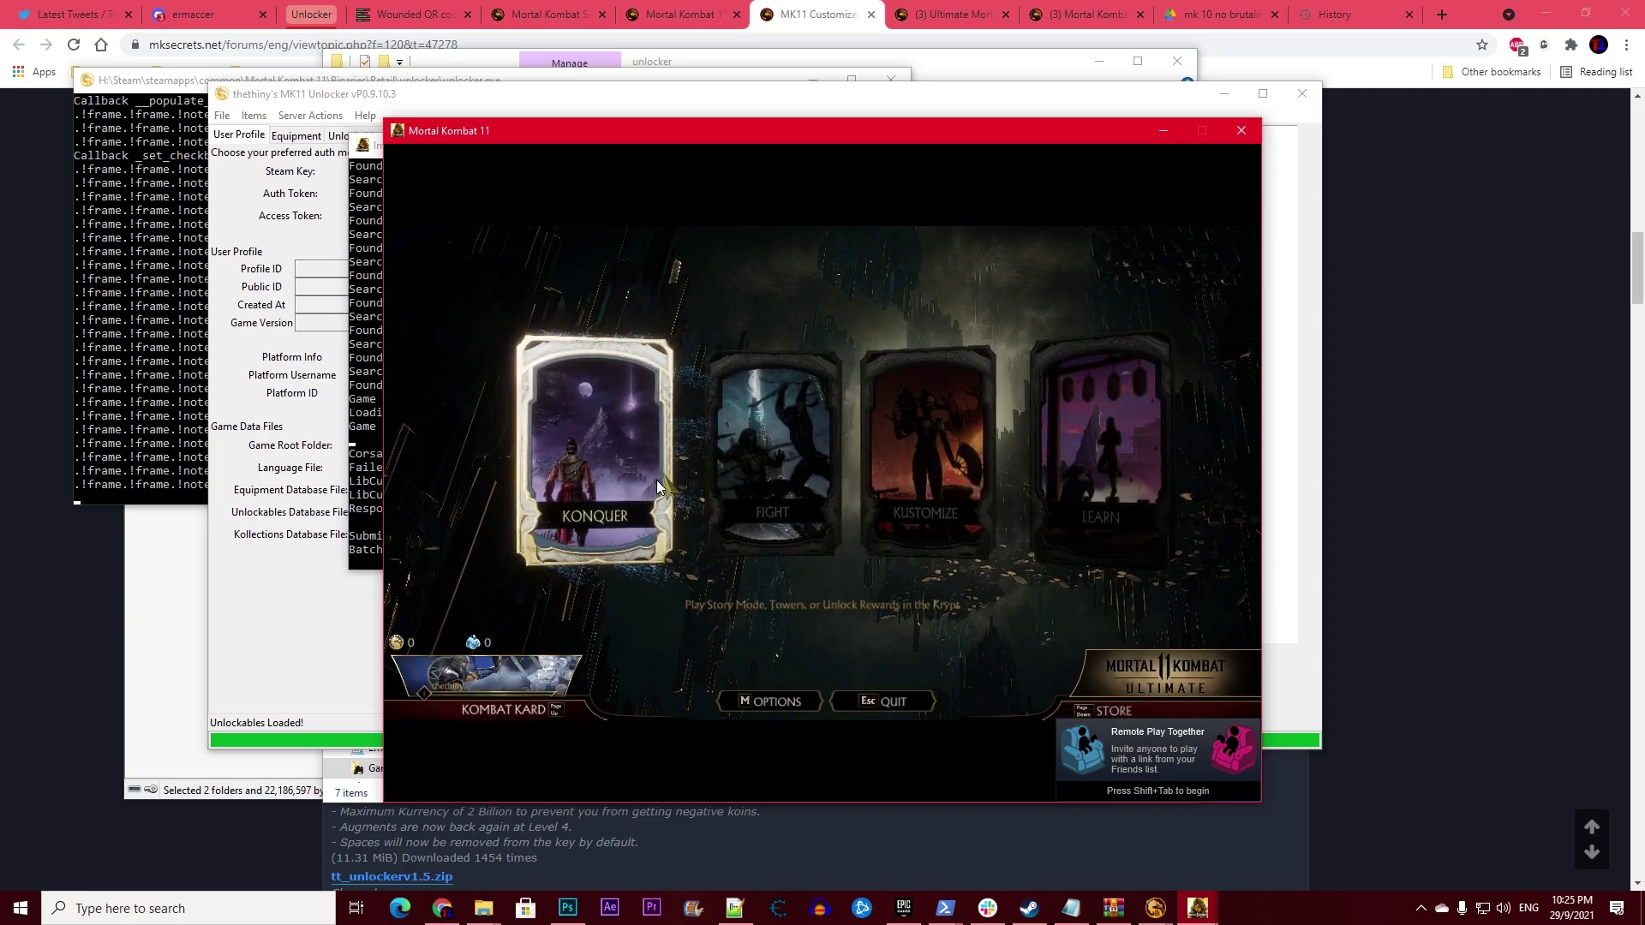
pyautogui.moveTo(640, 137); pyautogui.dragTo(943, 100)
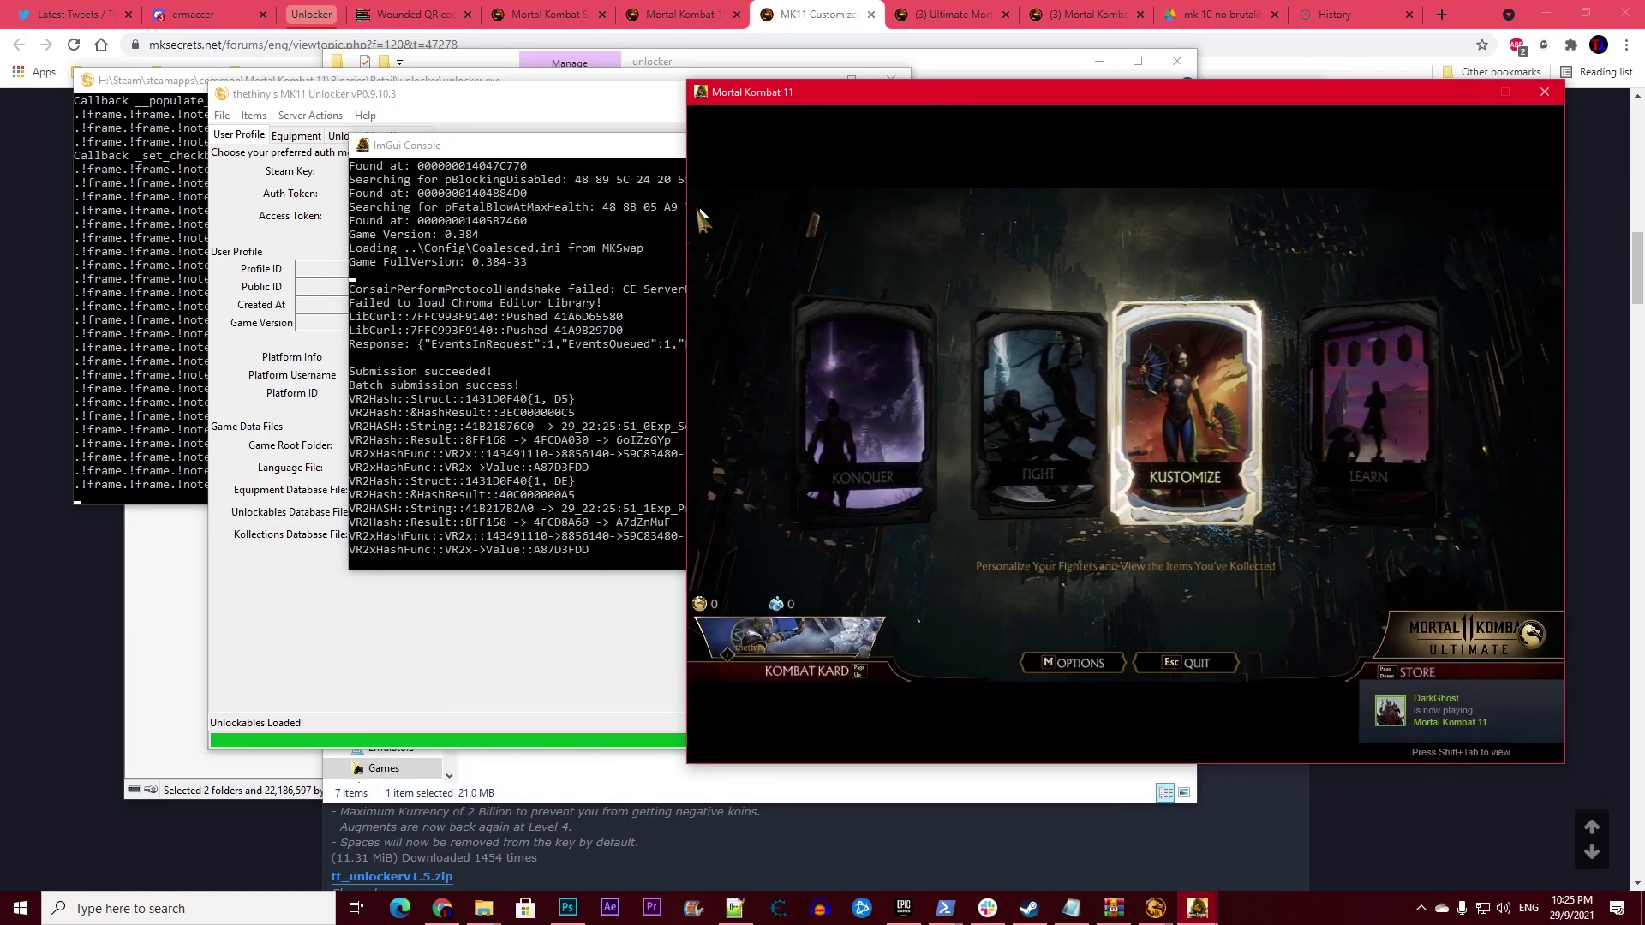
pyautogui.click(542, 153)
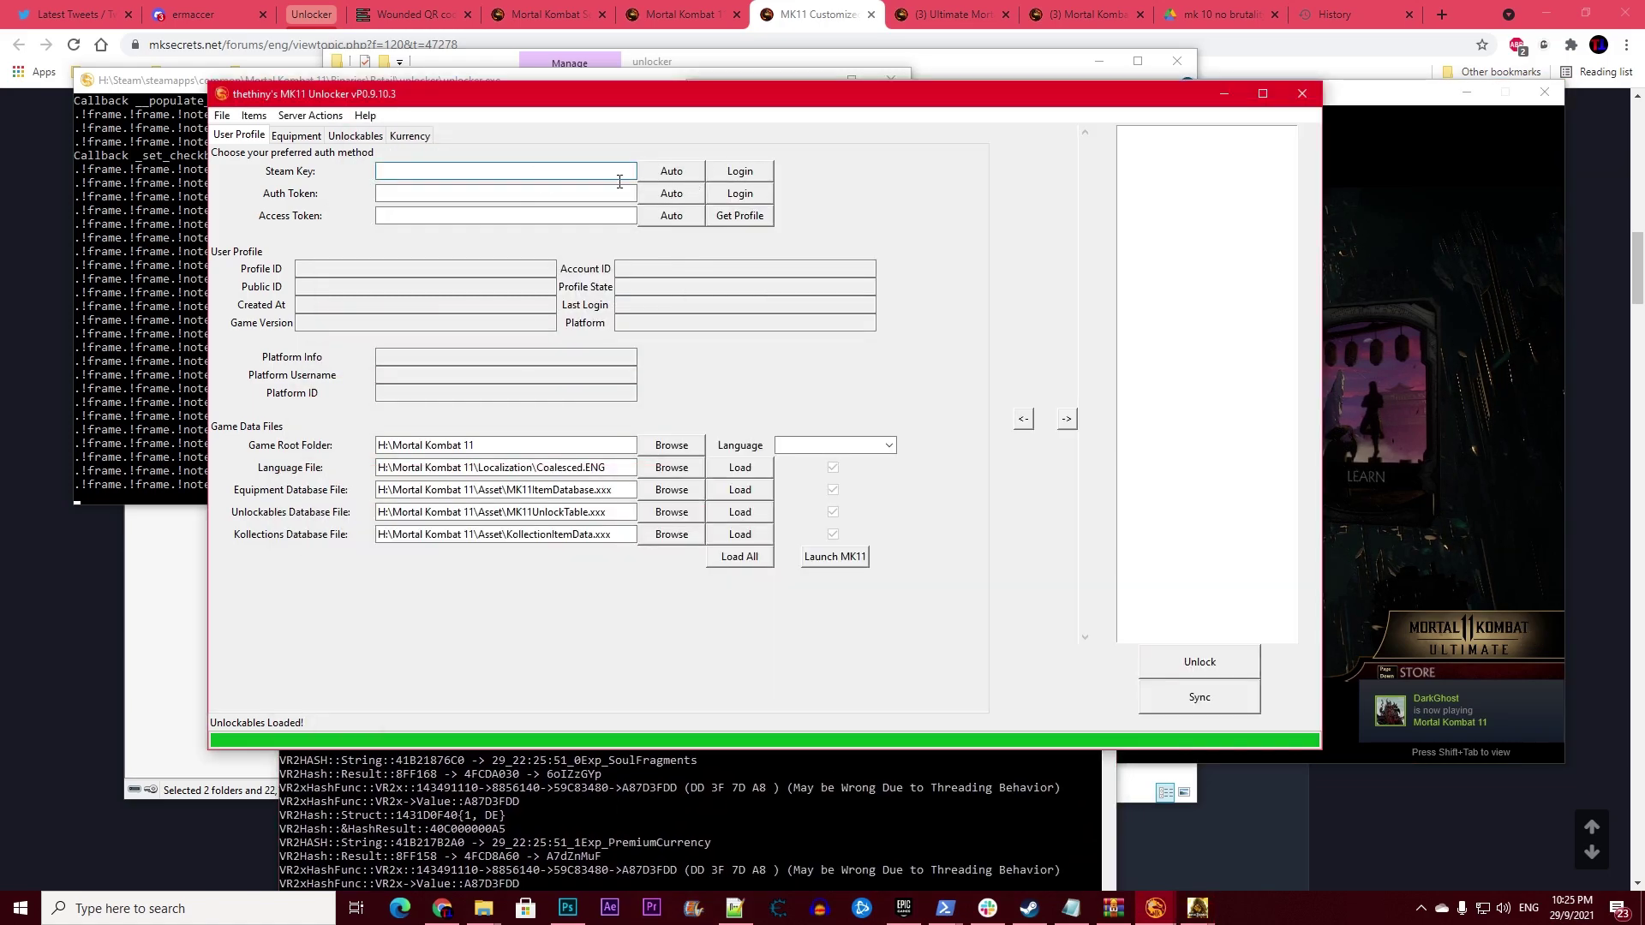
# Fill the Access Token field automatically with the game's long token using Auto.
pyautogui.click(630, 216)
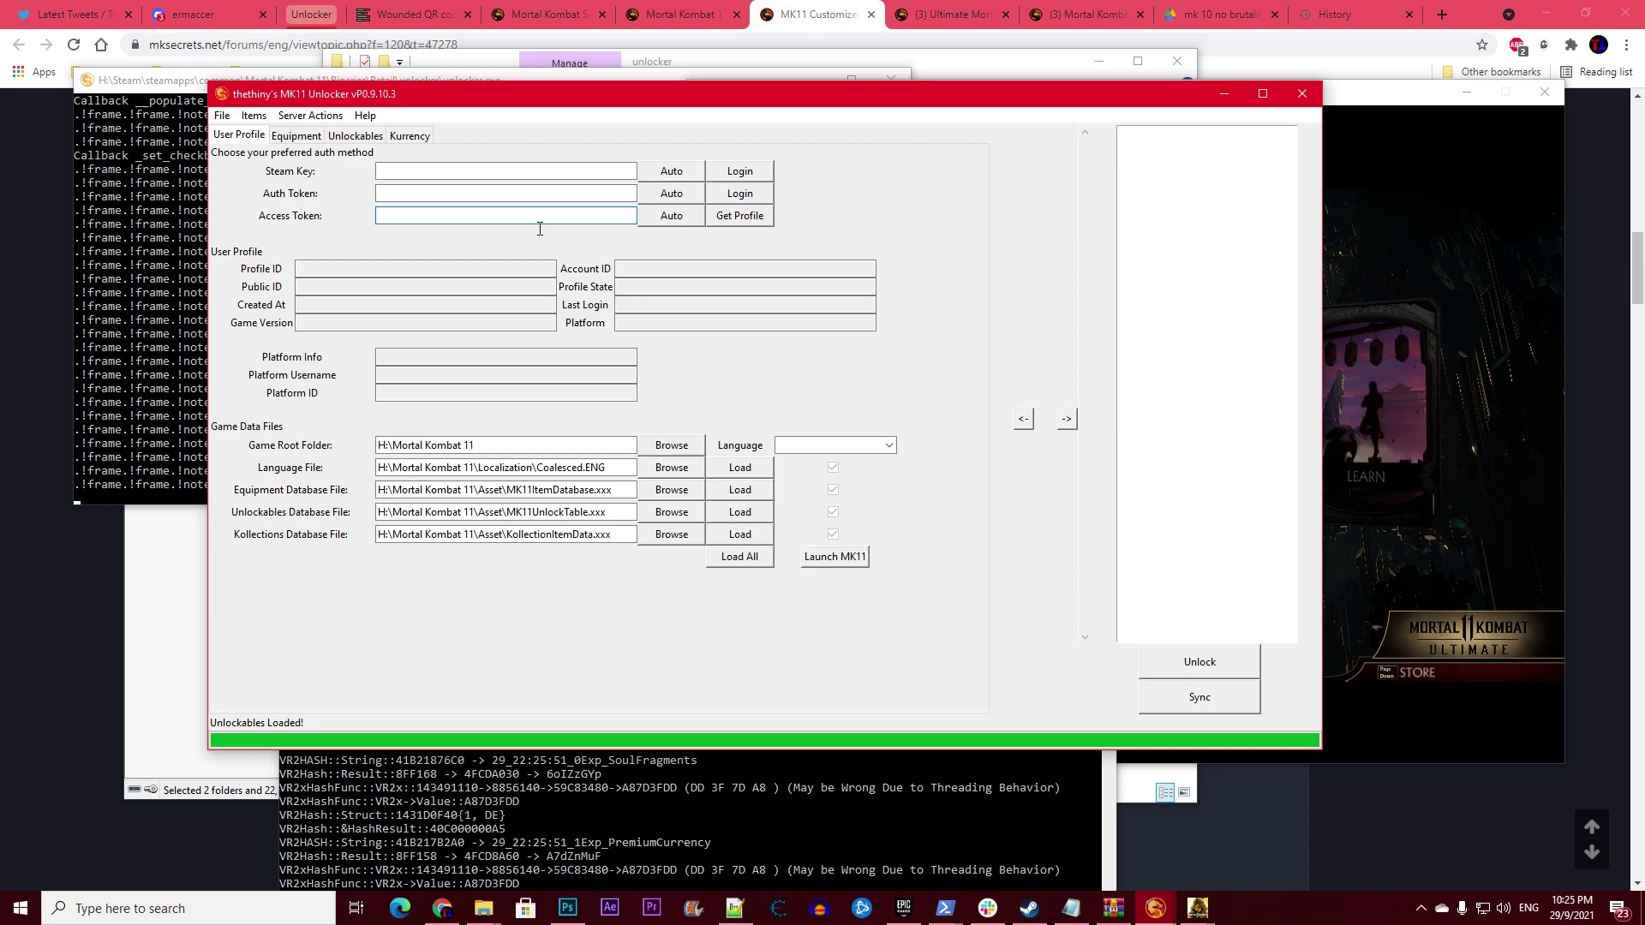
pyautogui.click(480, 171)
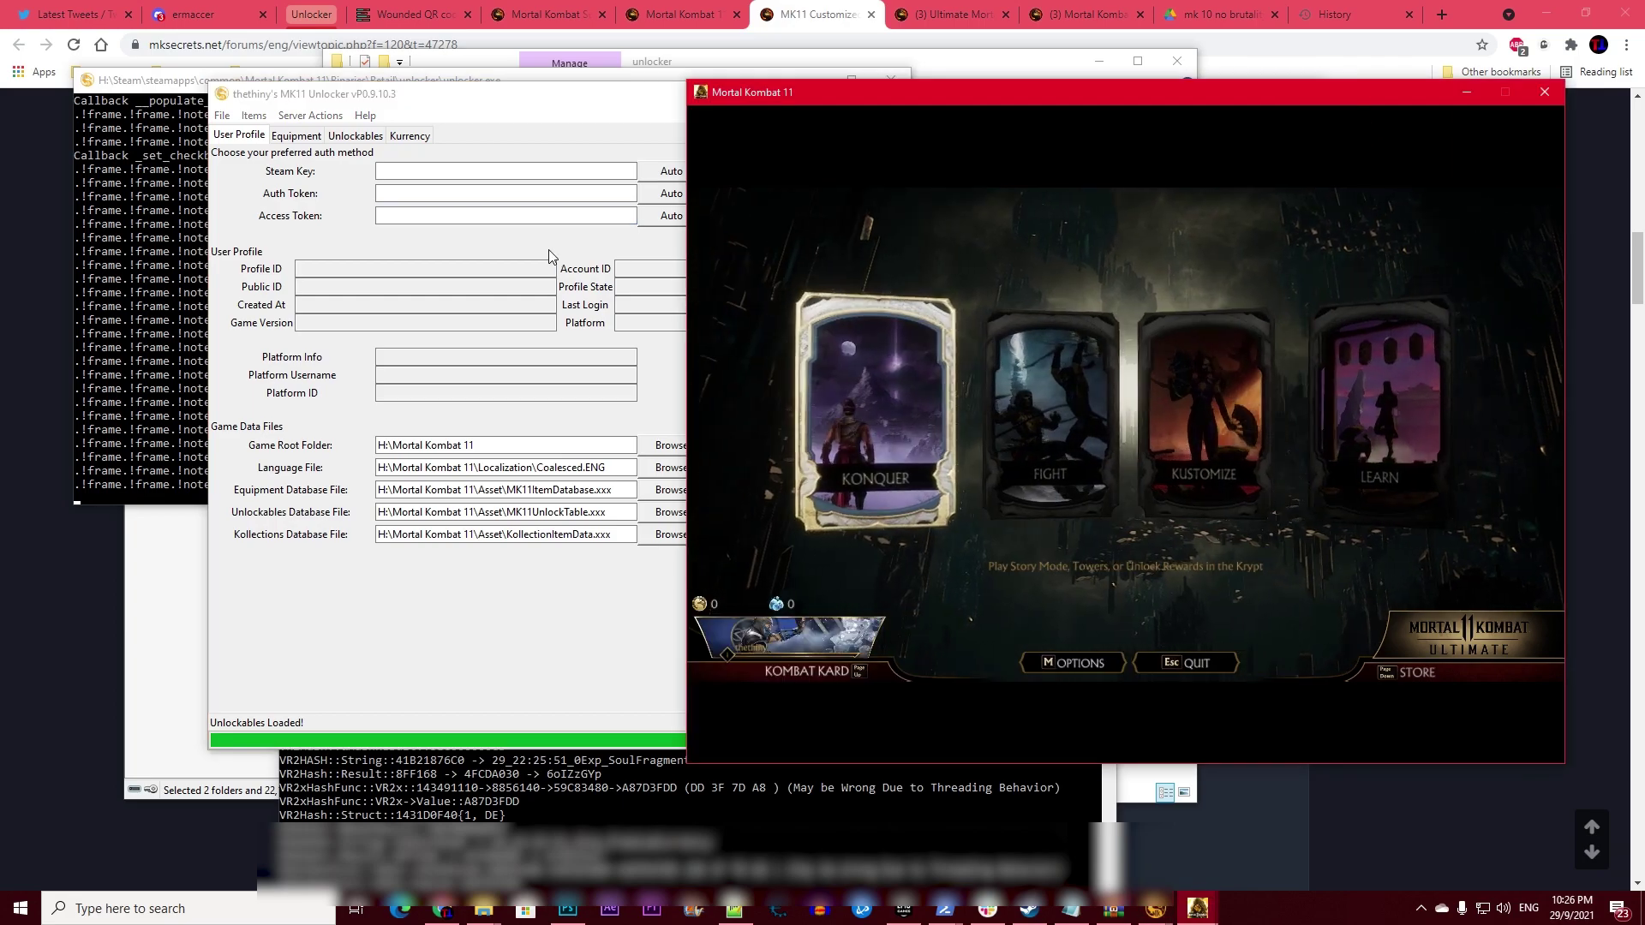
pyautogui.click(654, 223)
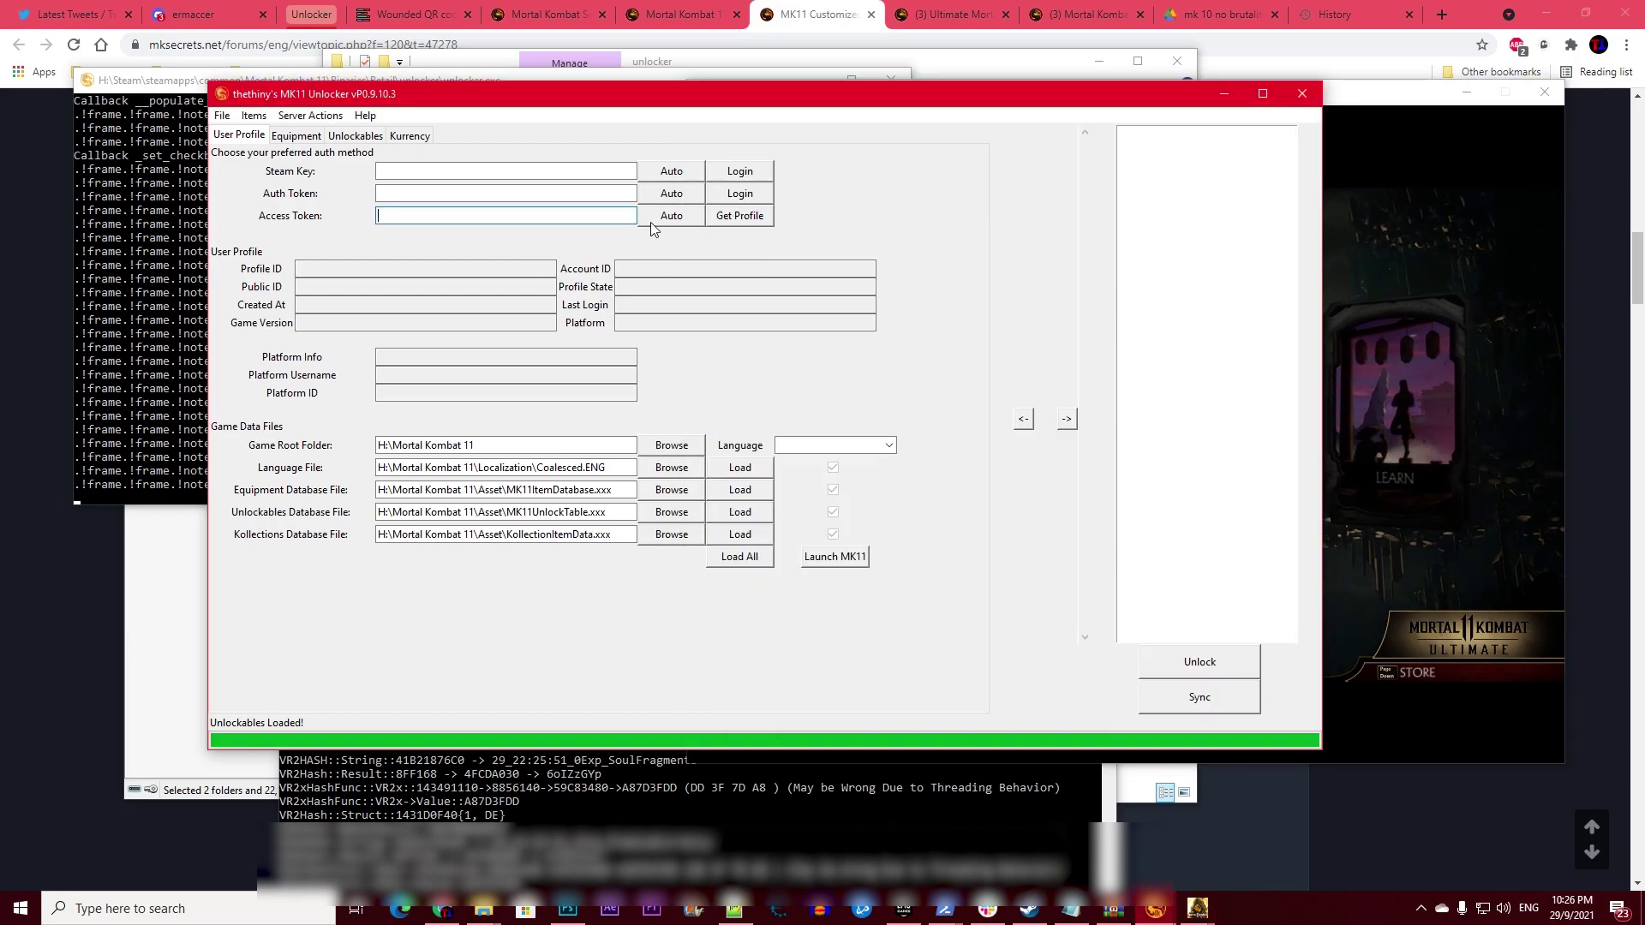
pyautogui.click(655, 221)
pyautogui.doubleClick(574, 224)
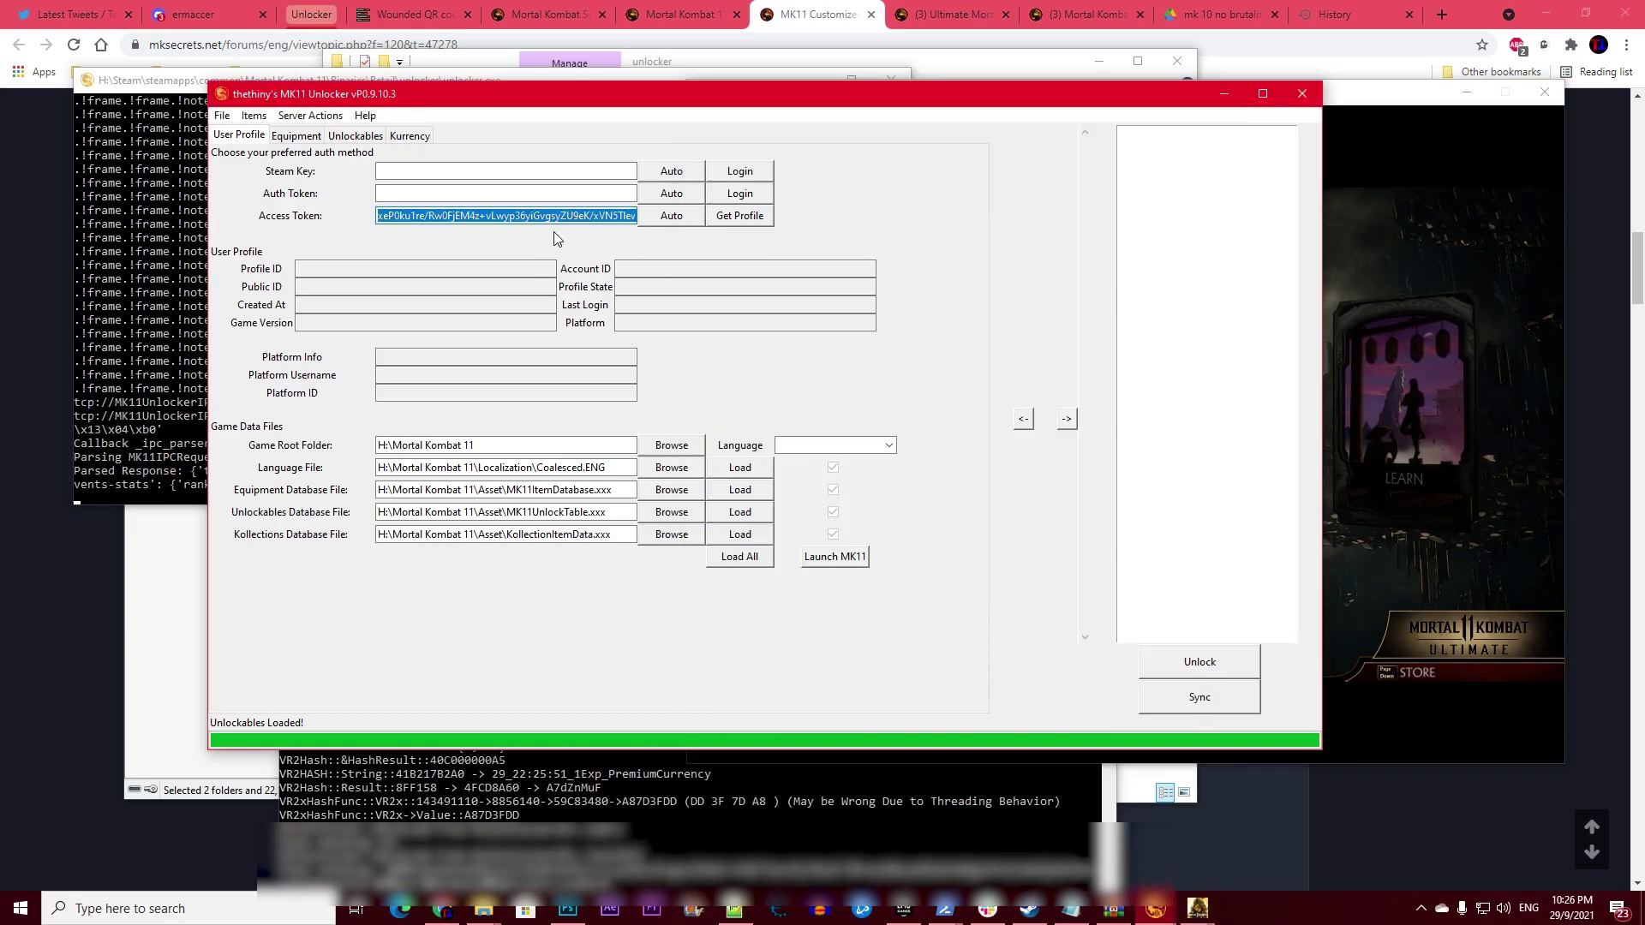
pyautogui.click(568, 222)
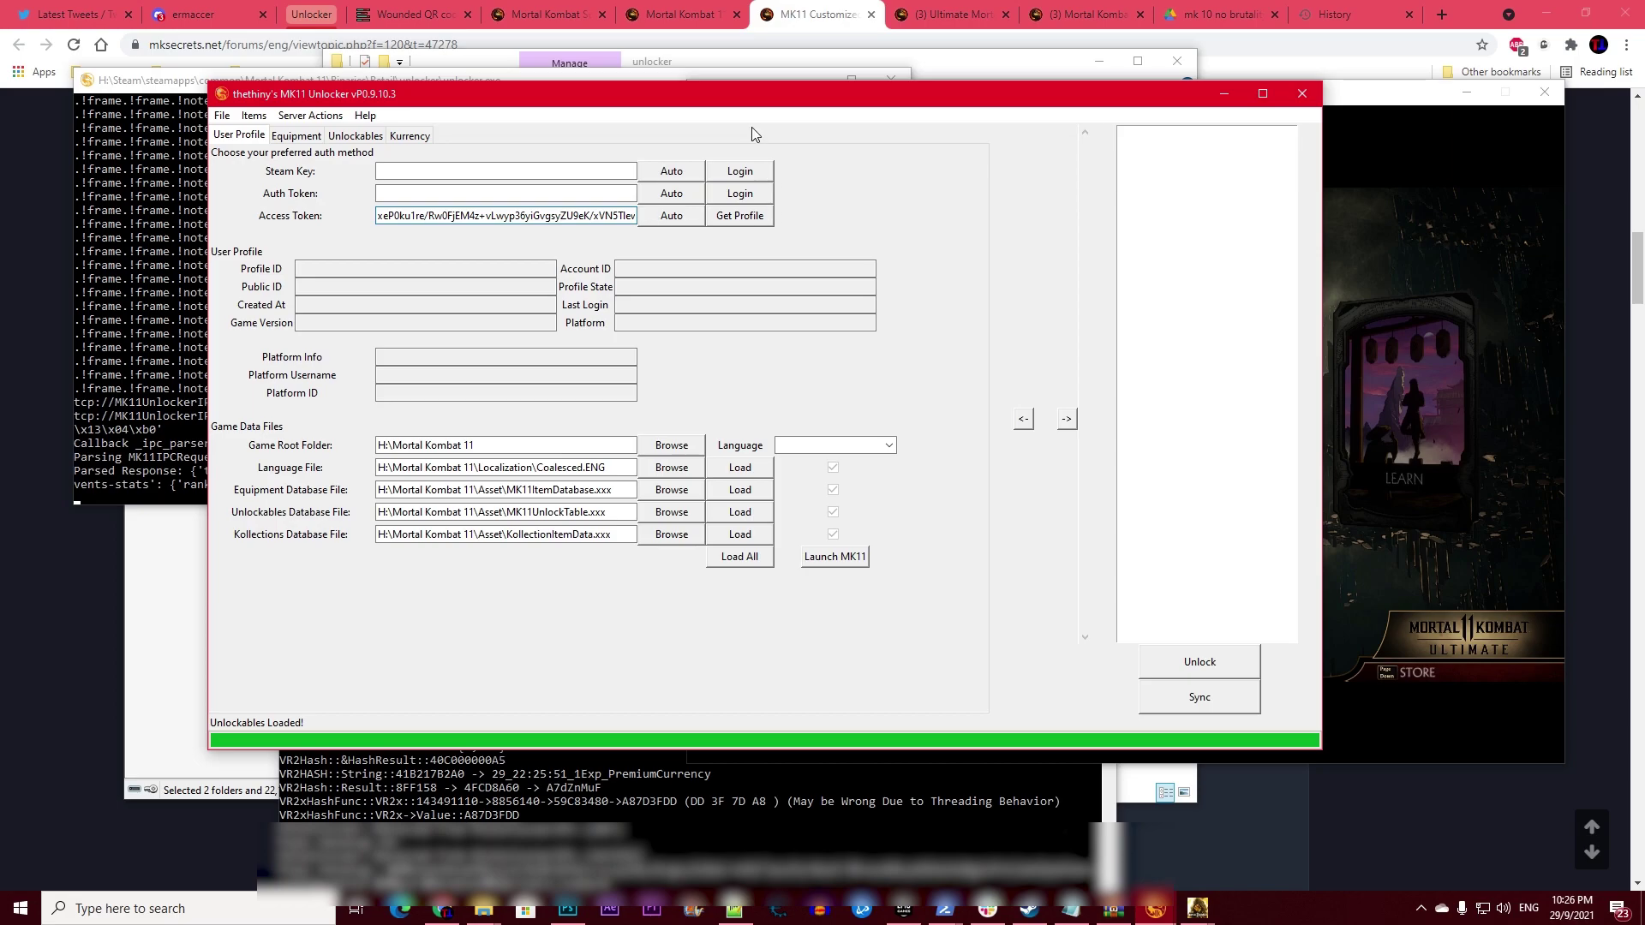
# Open the in-game Store in MK11, then return to the unlocker.
pyautogui.moveTo(730, 95); pyautogui.dragTo(698, 79)
pyautogui.moveTo(1322, 103); pyautogui.dragTo(1240, 92)
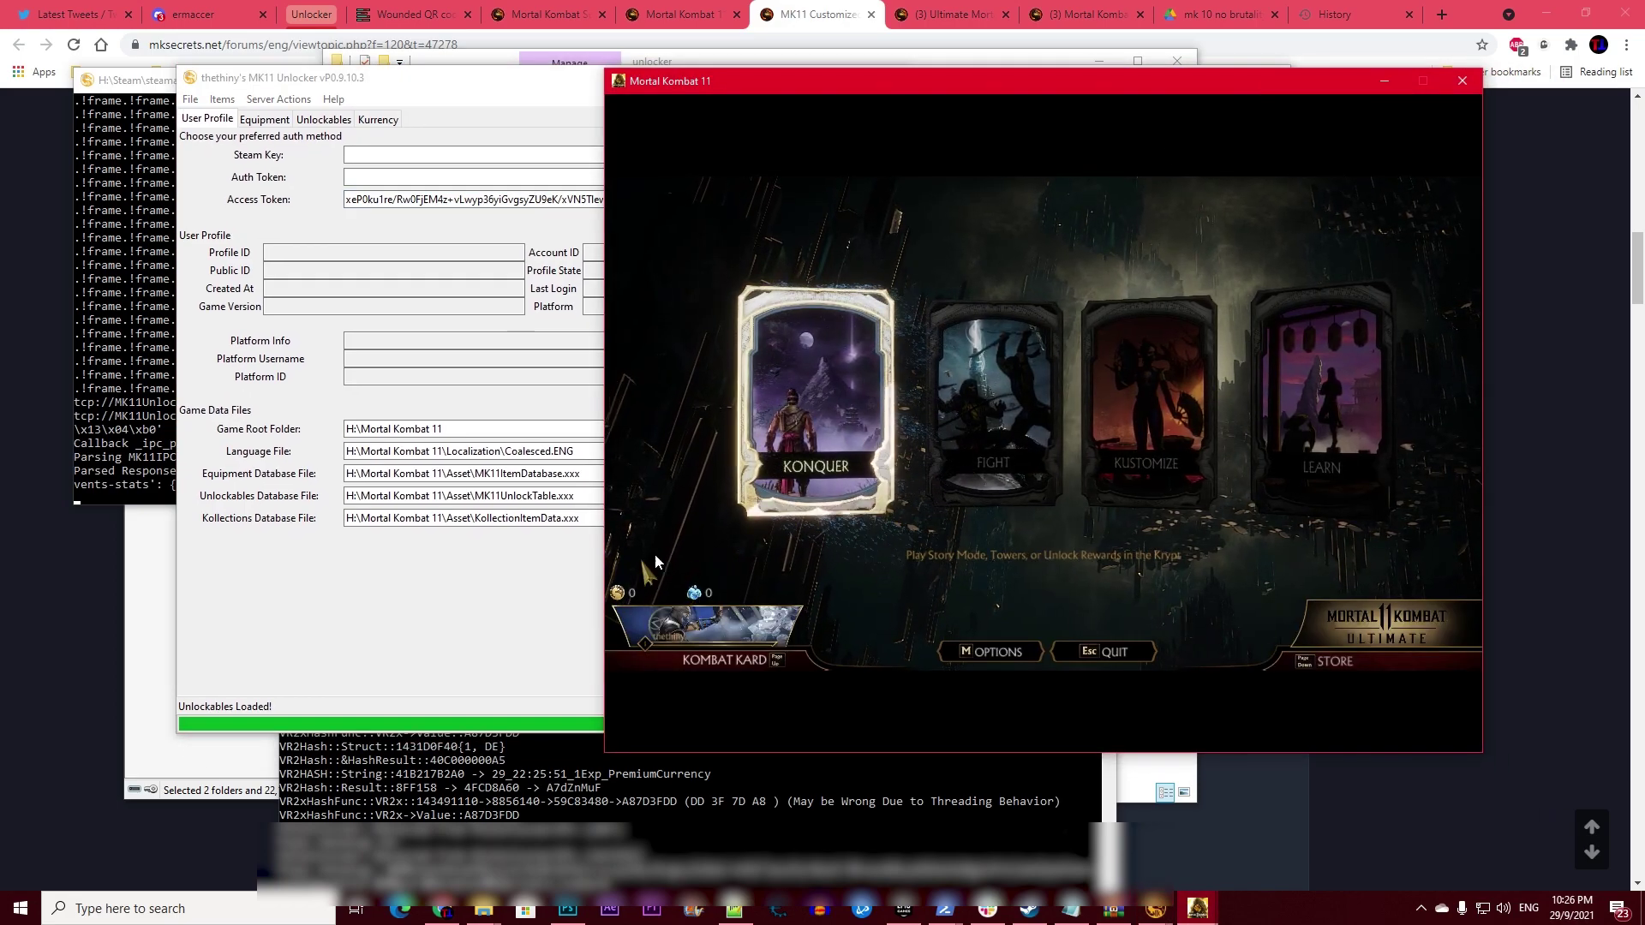
pyautogui.press('pagedown')
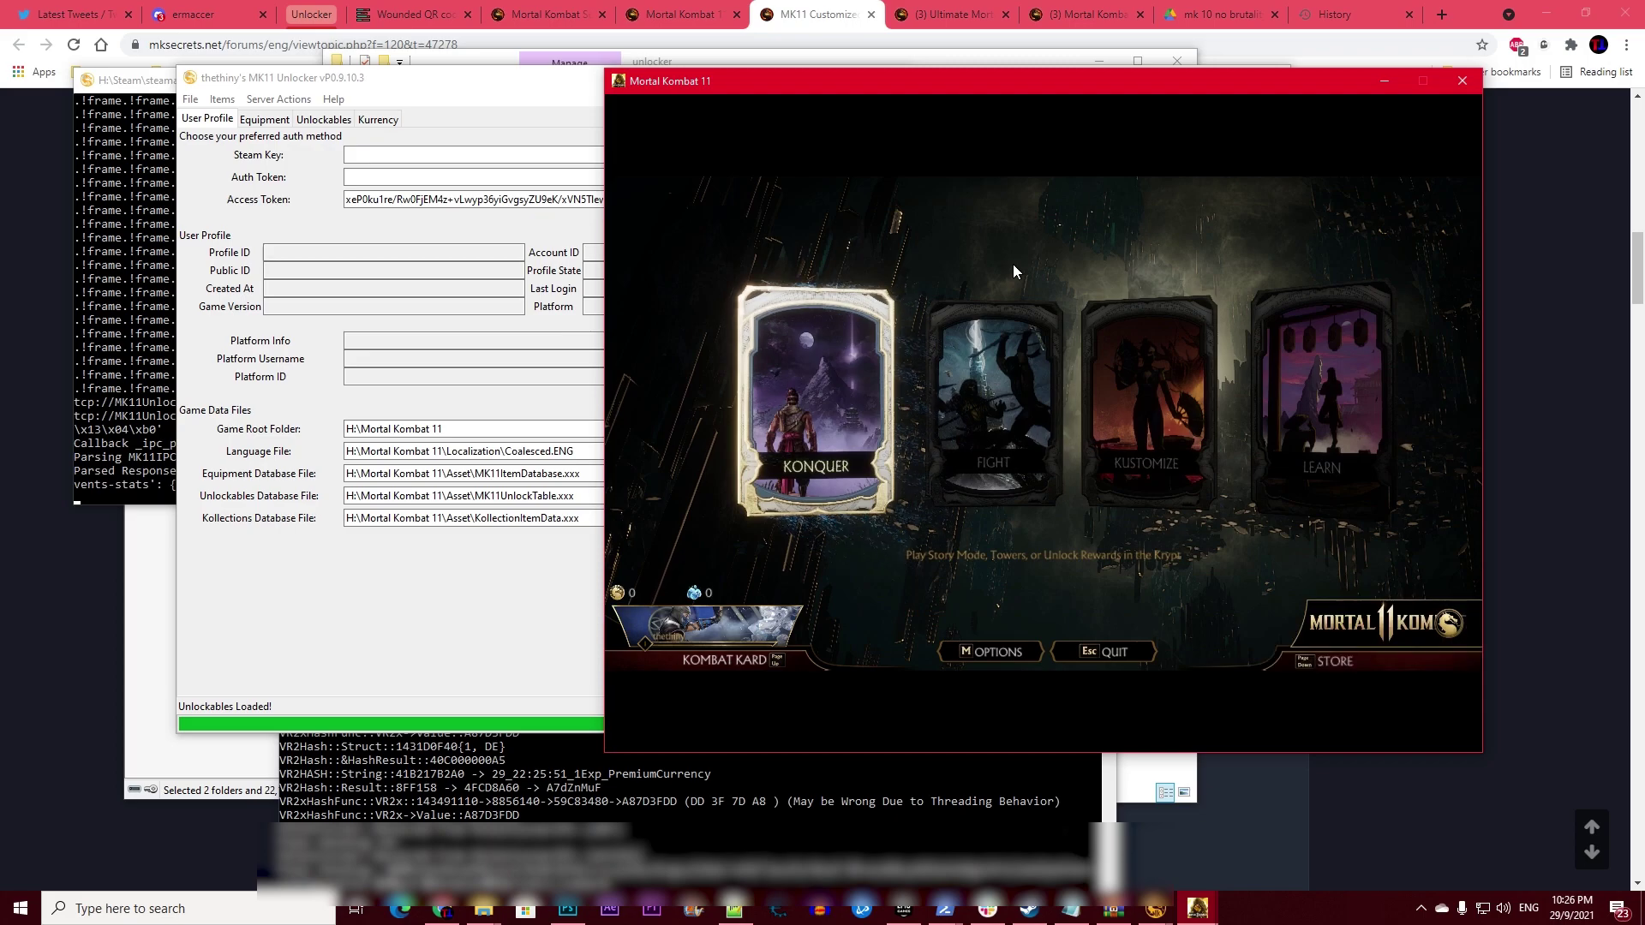
pyautogui.click(529, 199)
# Fetch the x64steam profile with Get Profile, then Sync to retrieve the inventory.
pyautogui.click(708, 202)
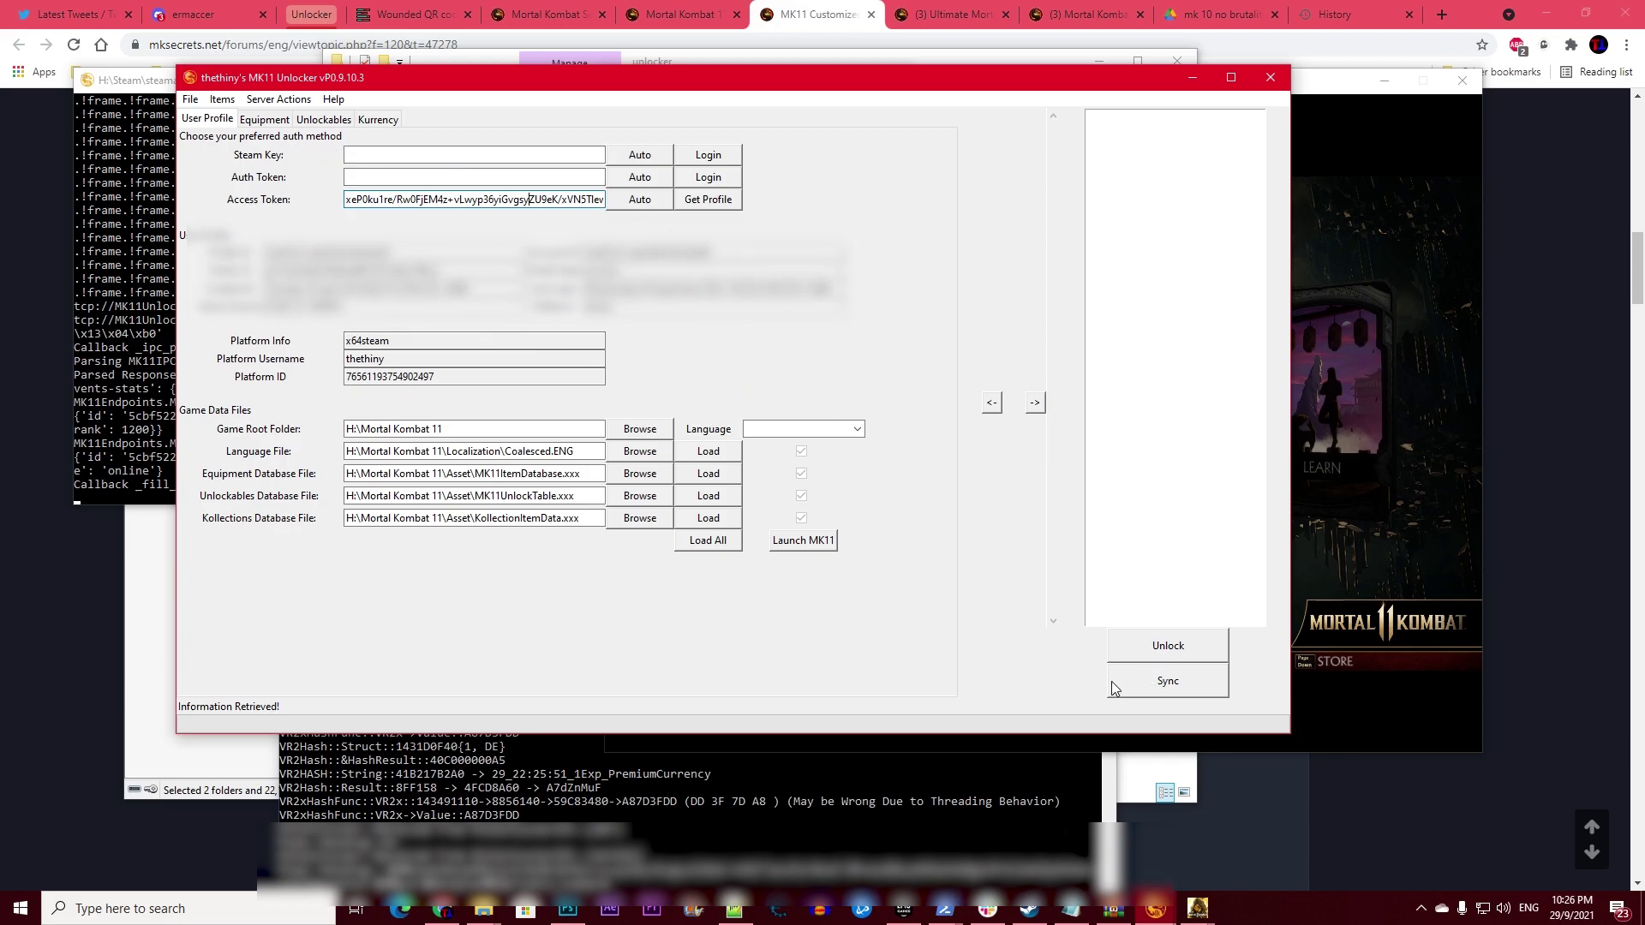
pyautogui.click(1148, 689)
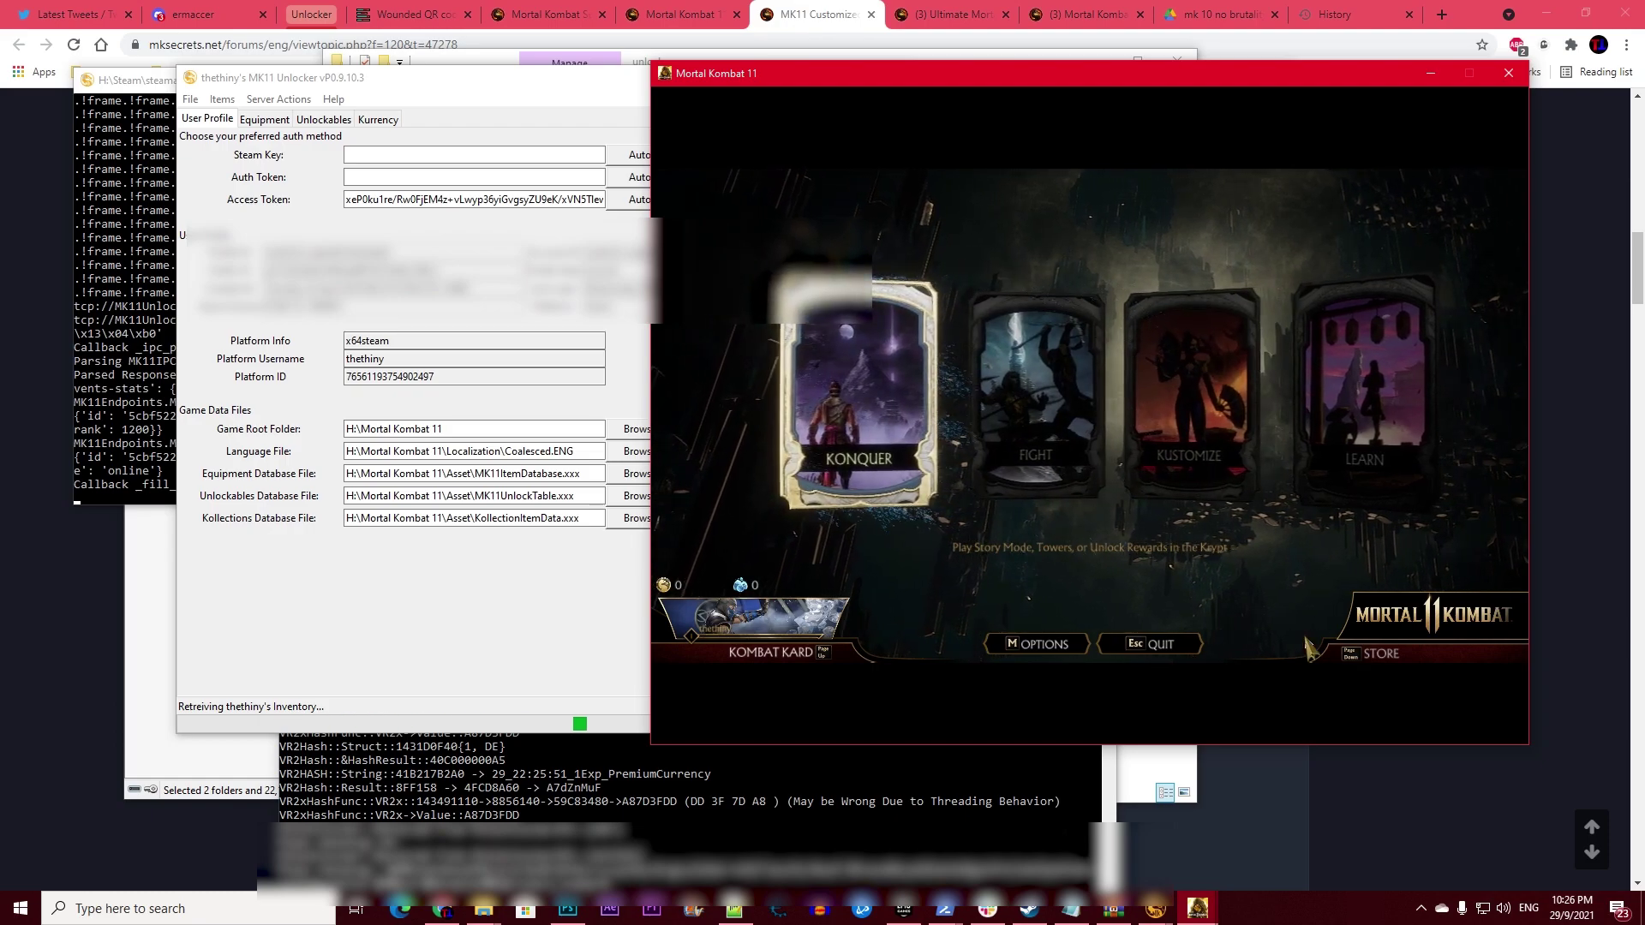
pyautogui.press('pagedown')
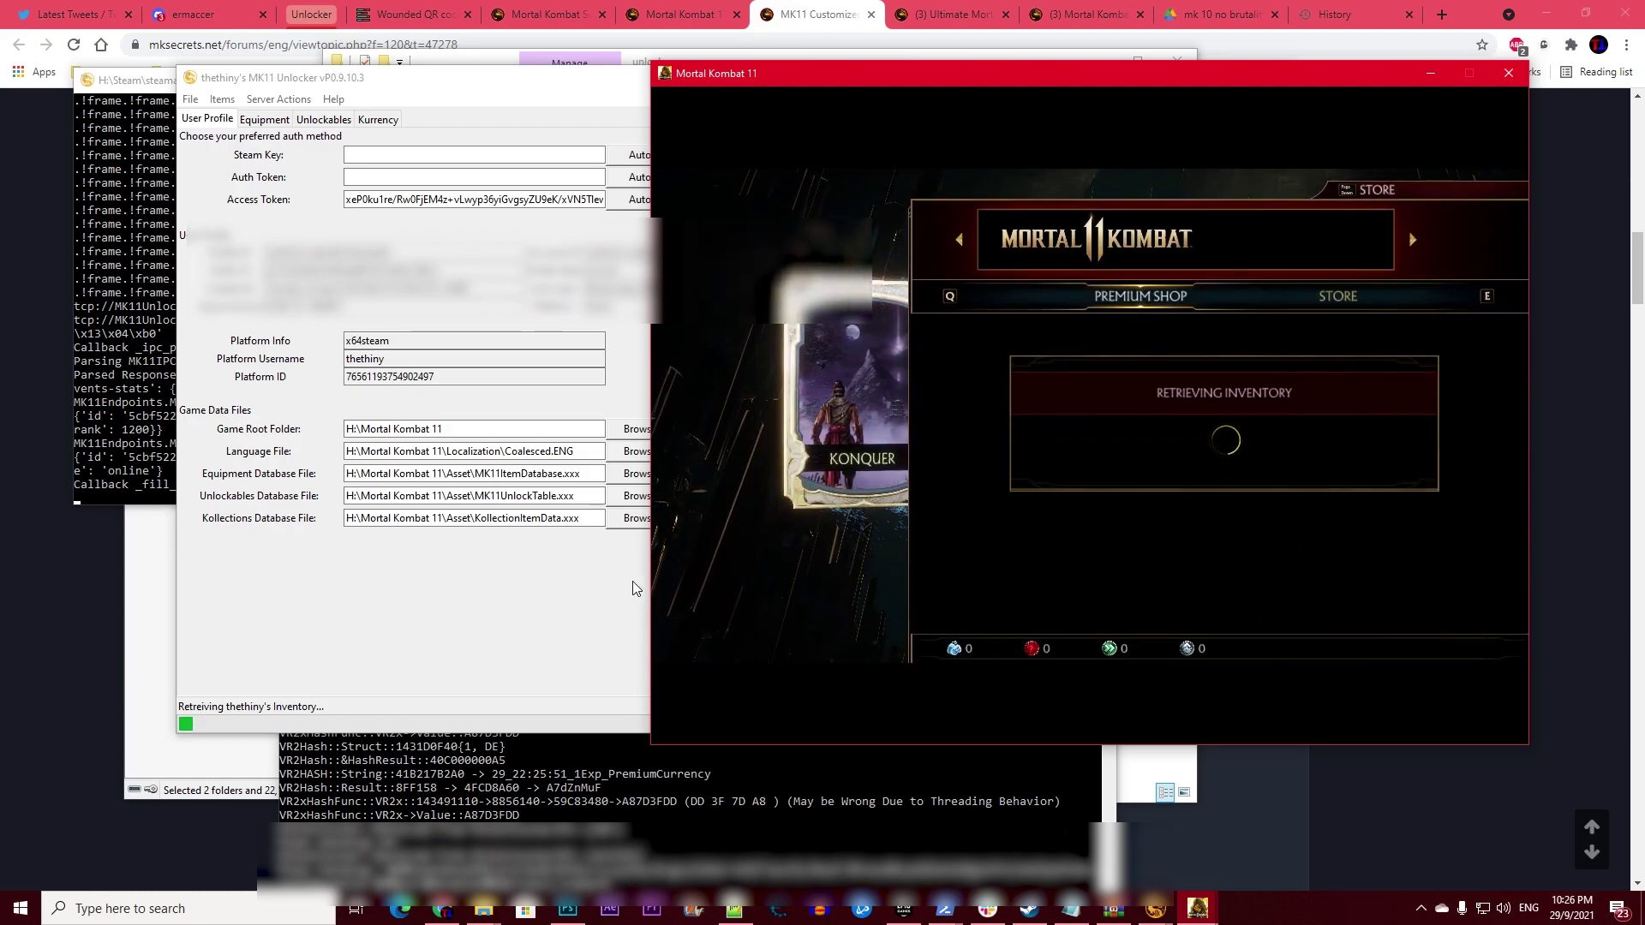
pyautogui.press('Escape')
pyautogui.click(548, 607)
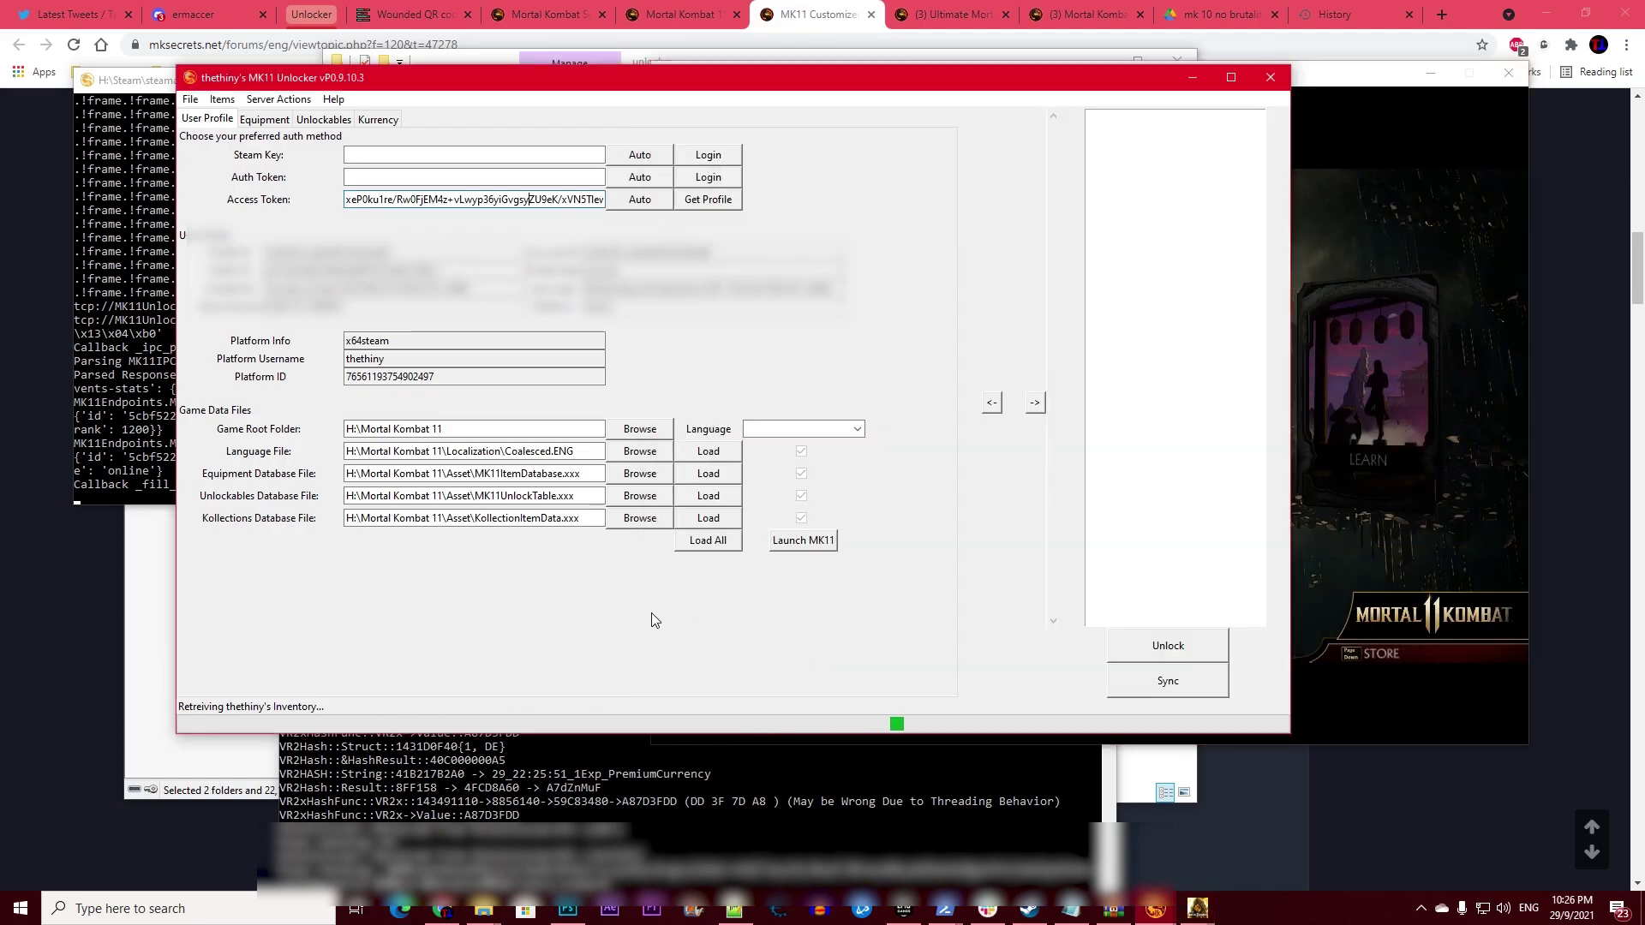
pyautogui.moveTo(757, 85); pyautogui.dragTo(715, 87)
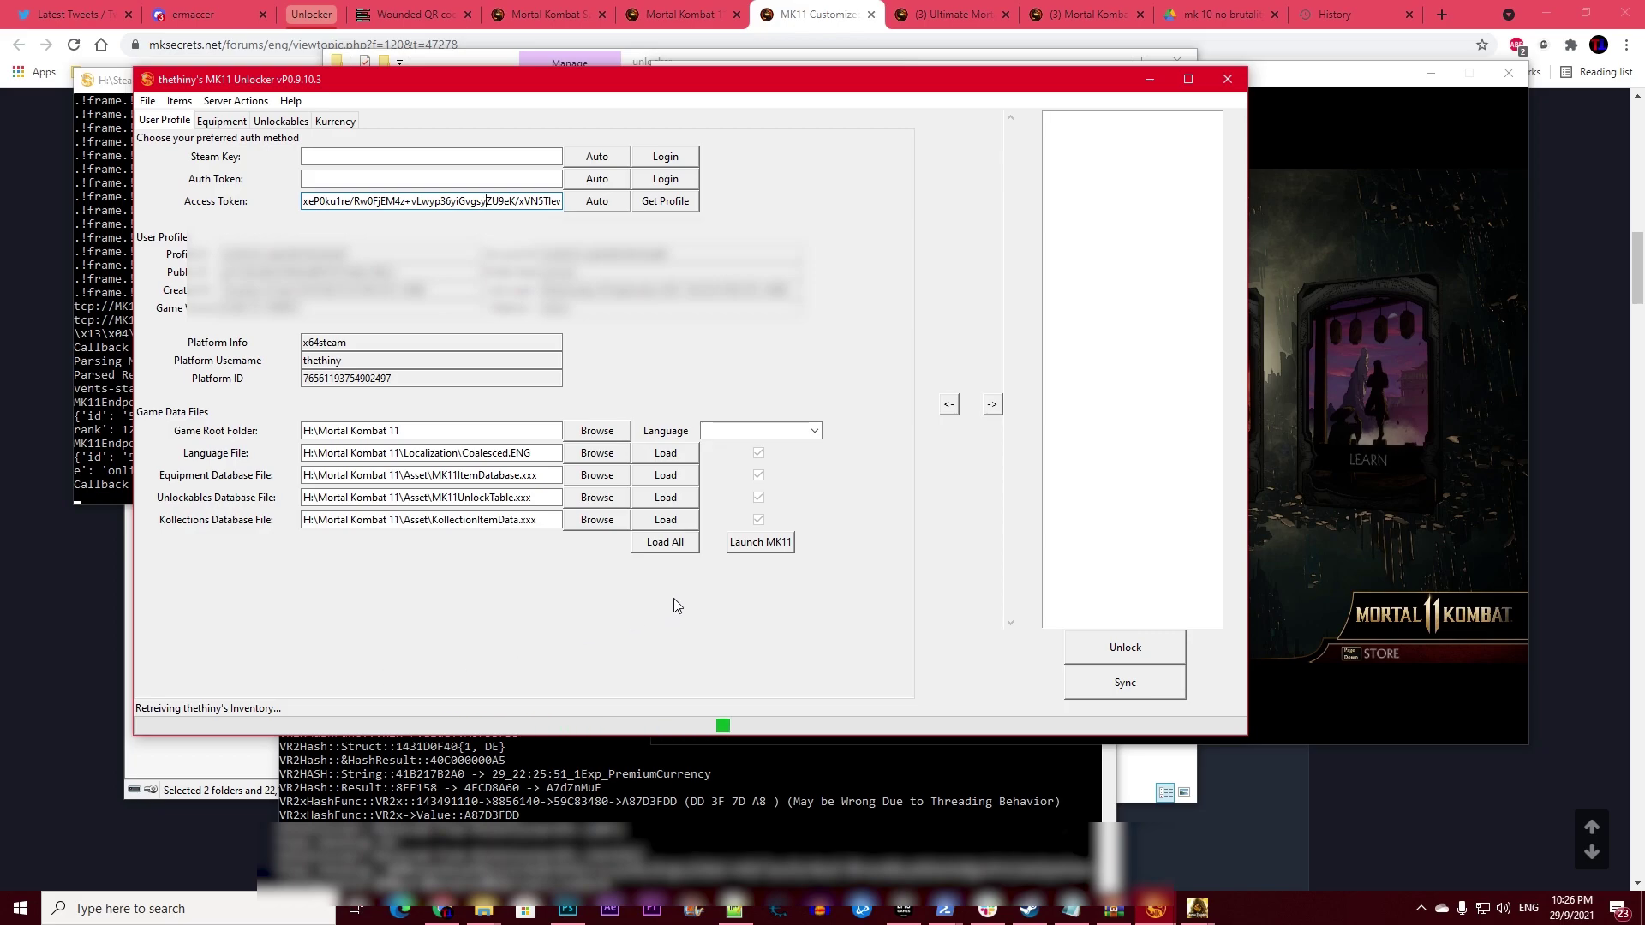
pyautogui.moveTo(754, 91); pyautogui.dragTo(760, 107)
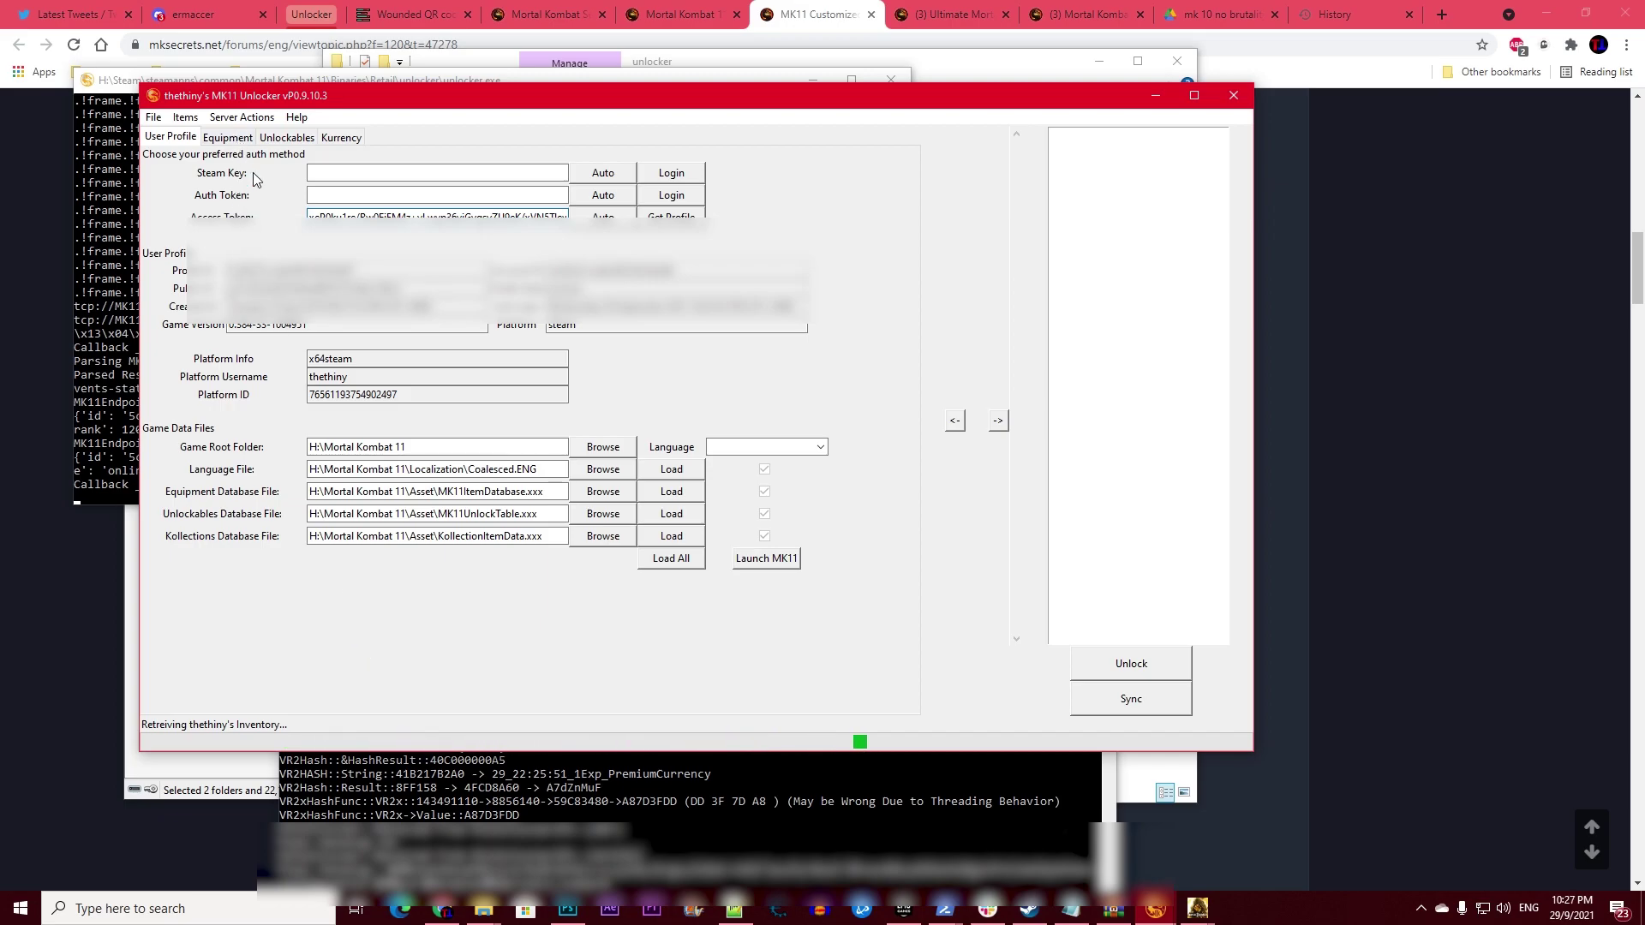
# Queue Robocop's Under Arrest, On the Record, Directives and Apprehended victory poses from the Equipment browser.
pyautogui.click(238, 137)
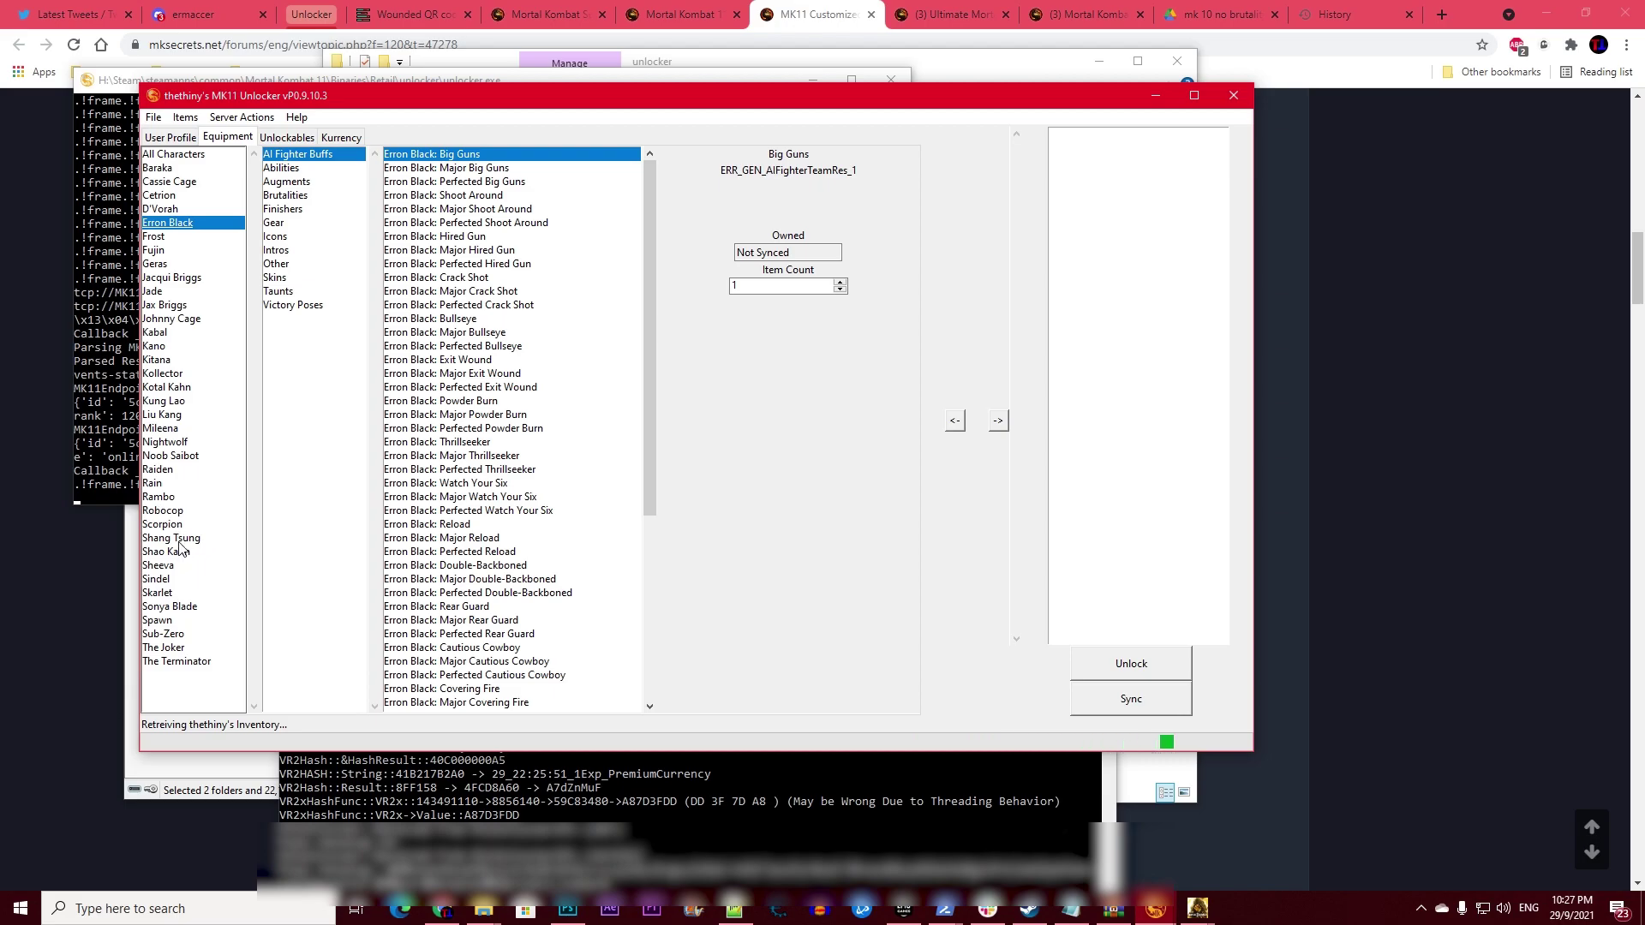
pyautogui.click(172, 512)
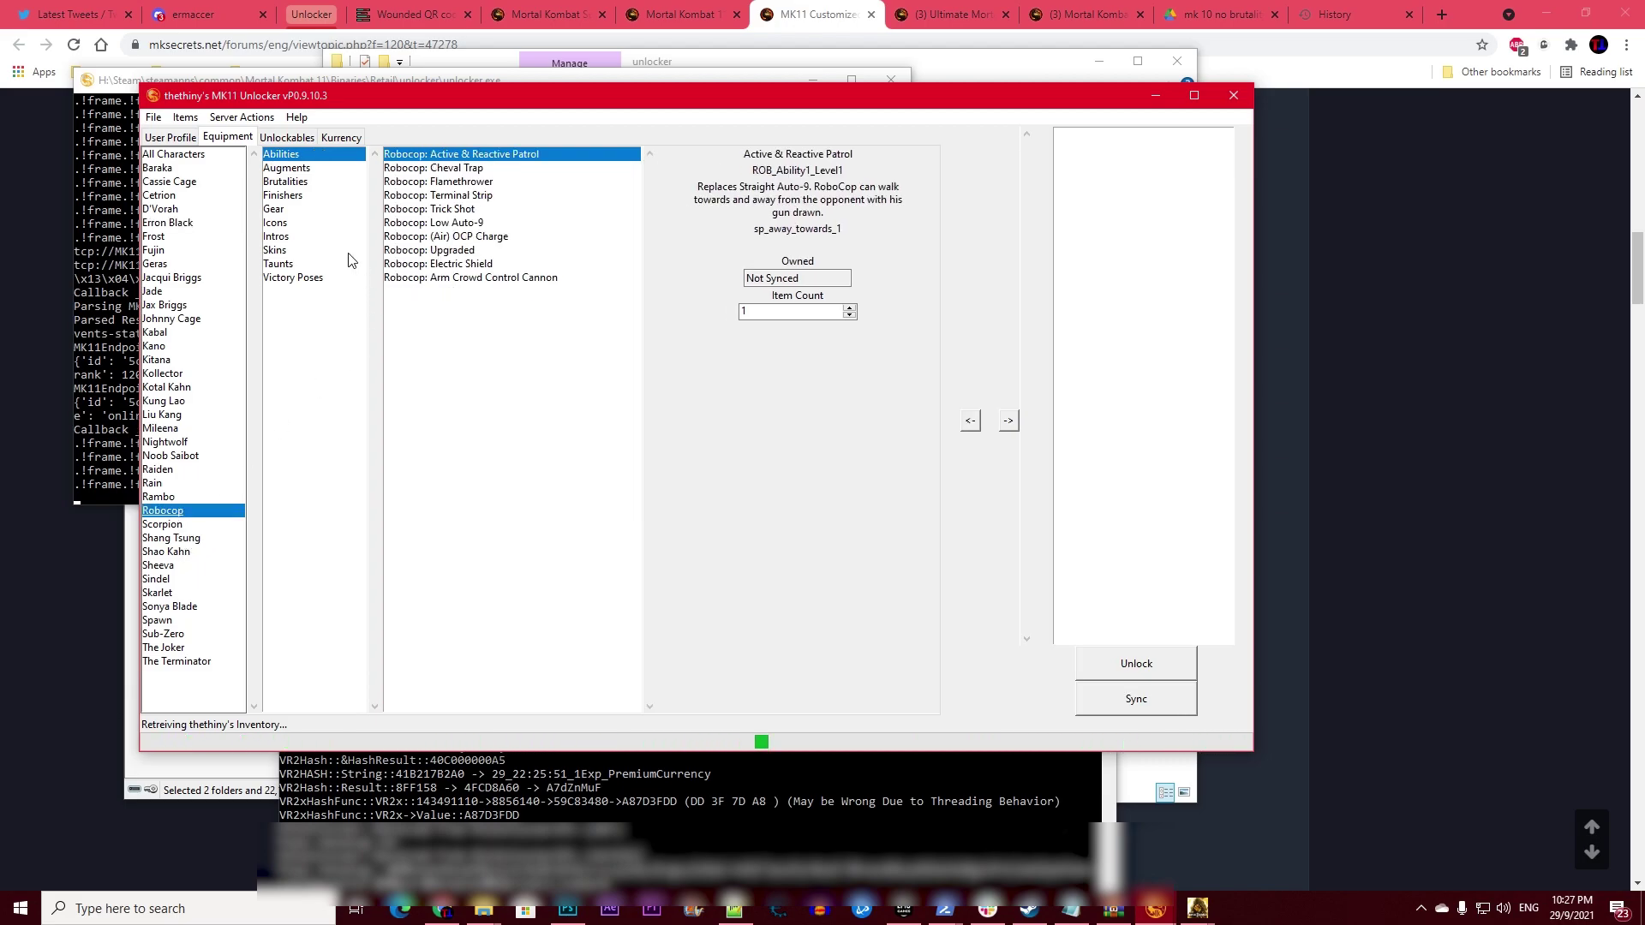
pyautogui.click(273, 212)
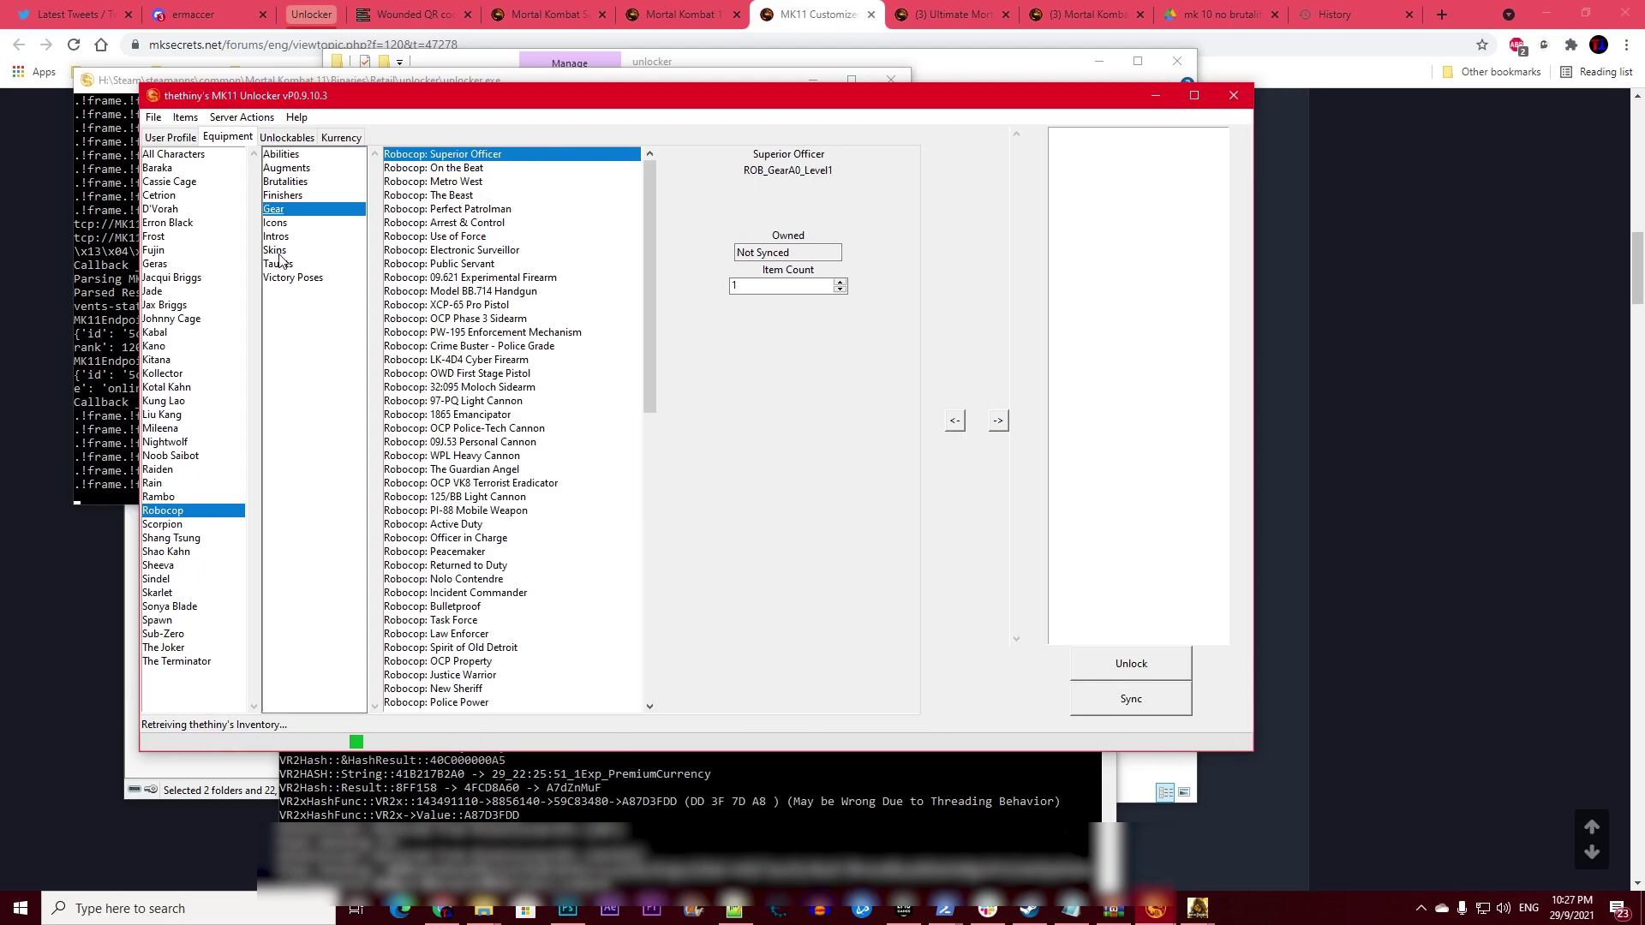
pyautogui.click(275, 251)
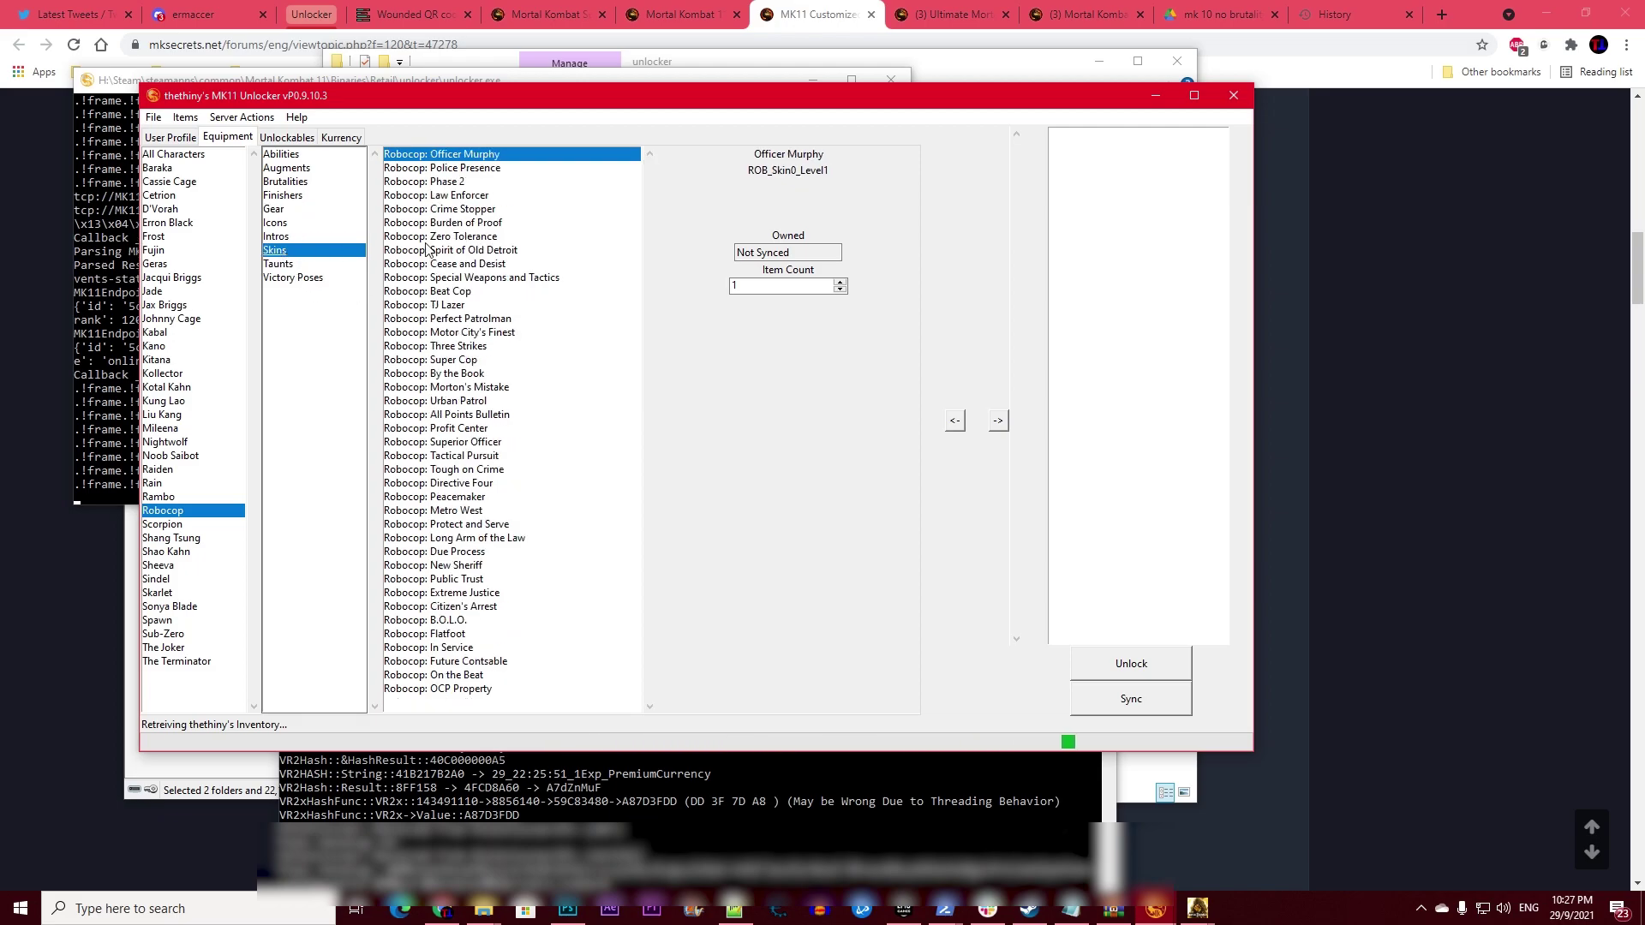
pyautogui.click(326, 279)
pyautogui.click(444, 195)
pyautogui.keyDown('shift'); pyautogui.click(435, 154); pyautogui.keyUp('shift')
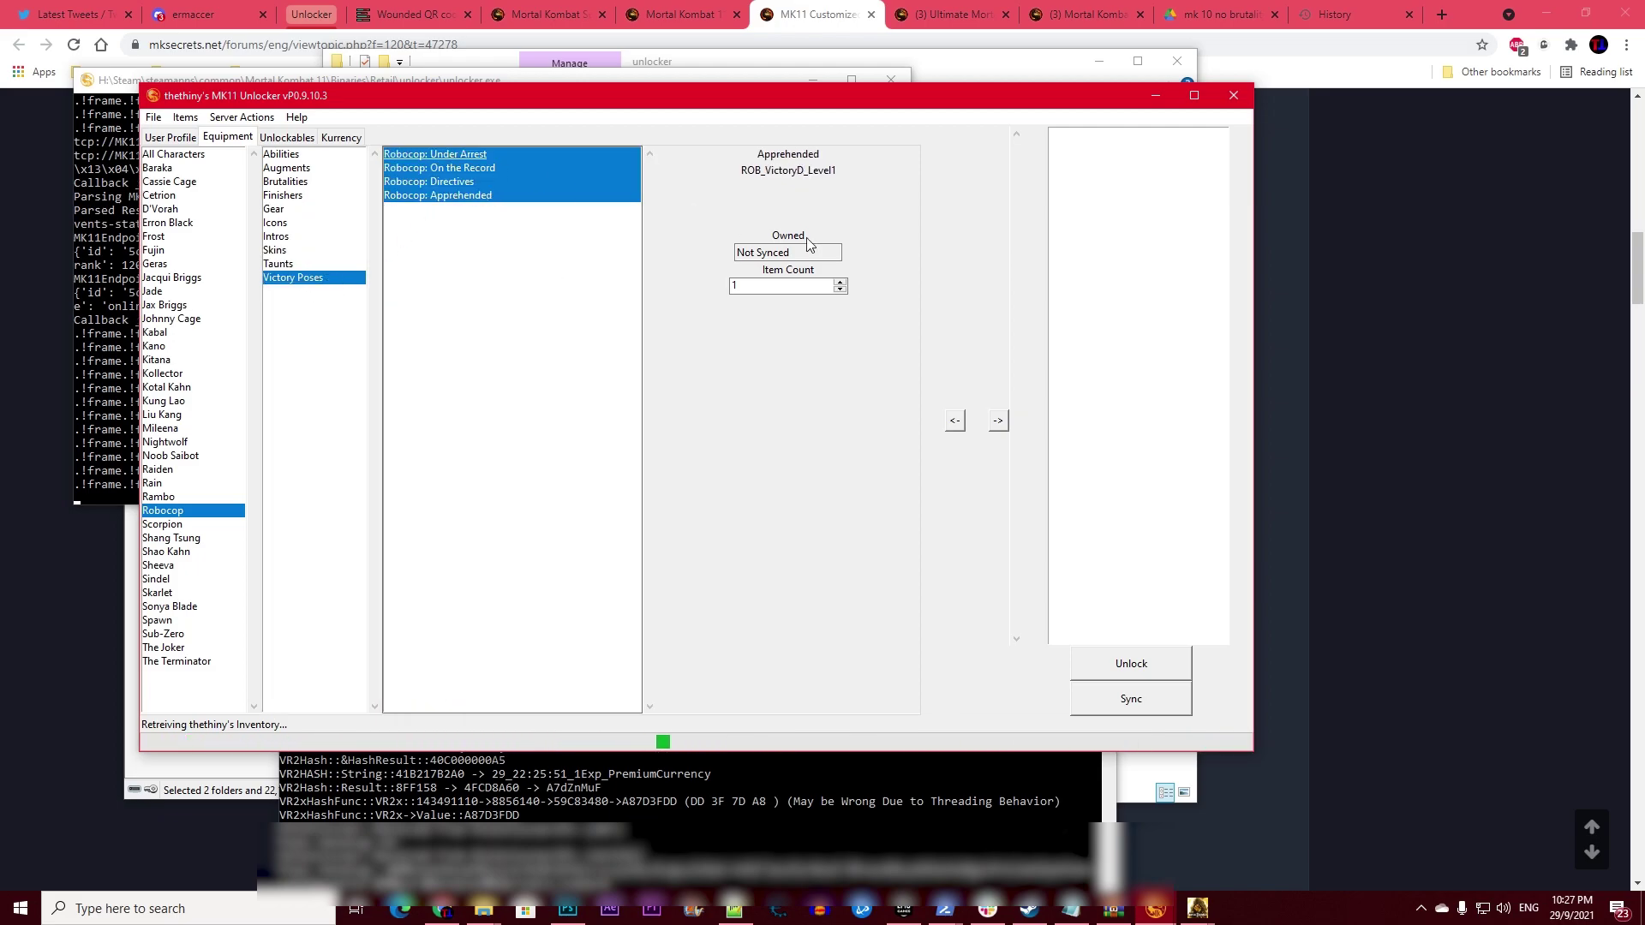
pyautogui.click(998, 421)
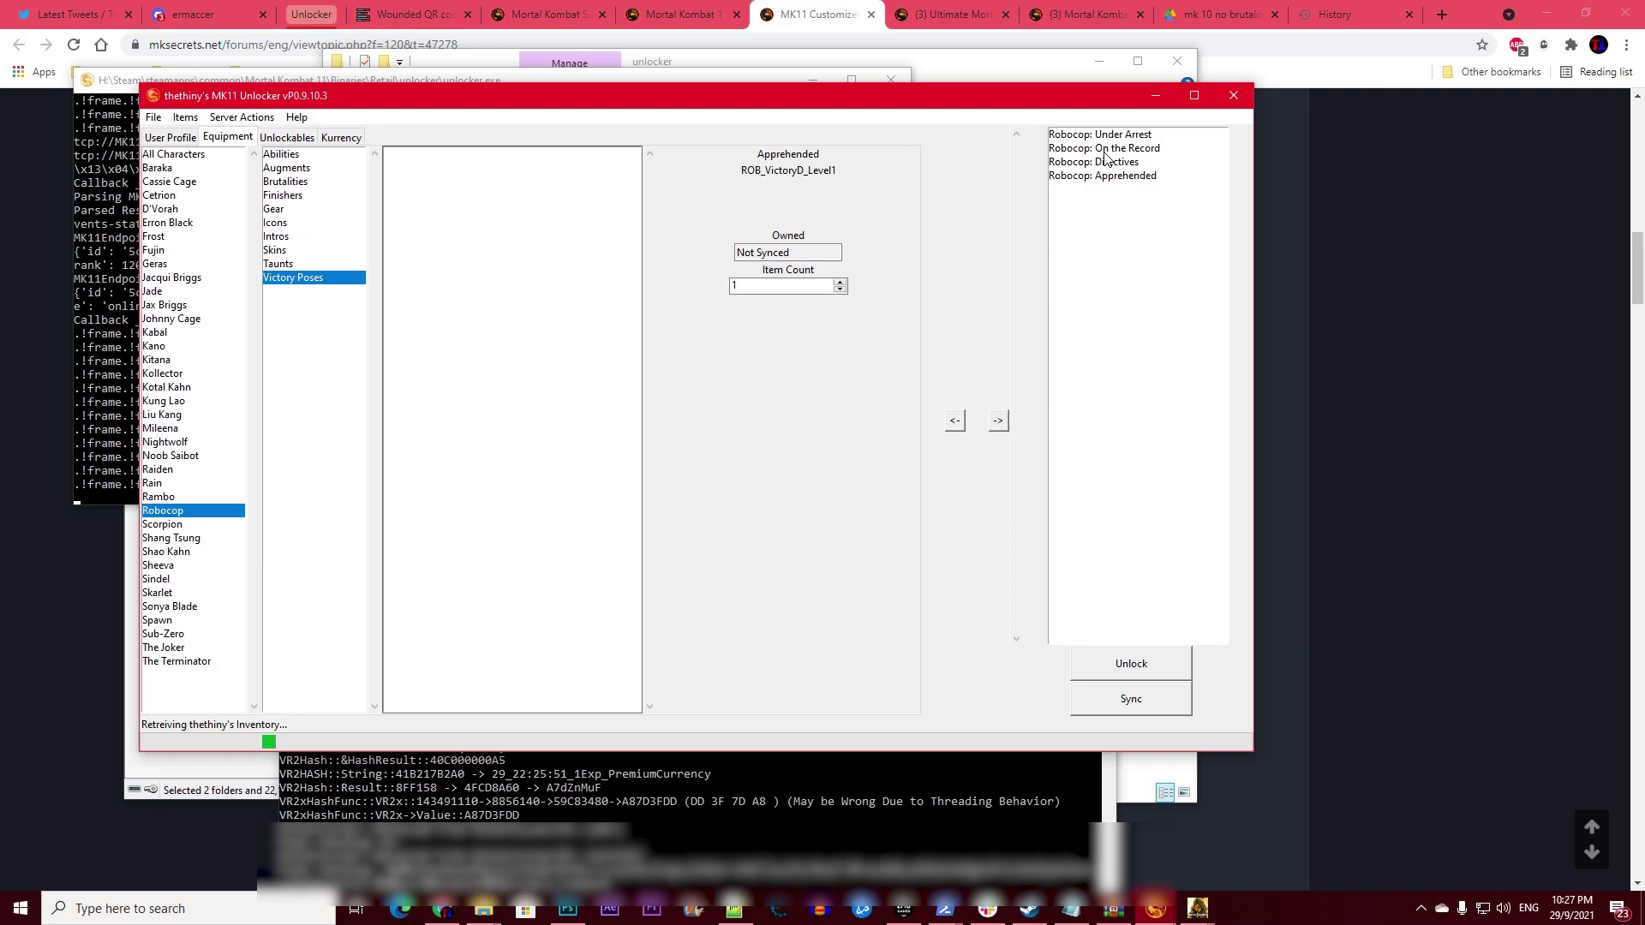
# Try unlocking the queued poses and dismiss the 'Please Sync' error.
pyautogui.click(1132, 664)
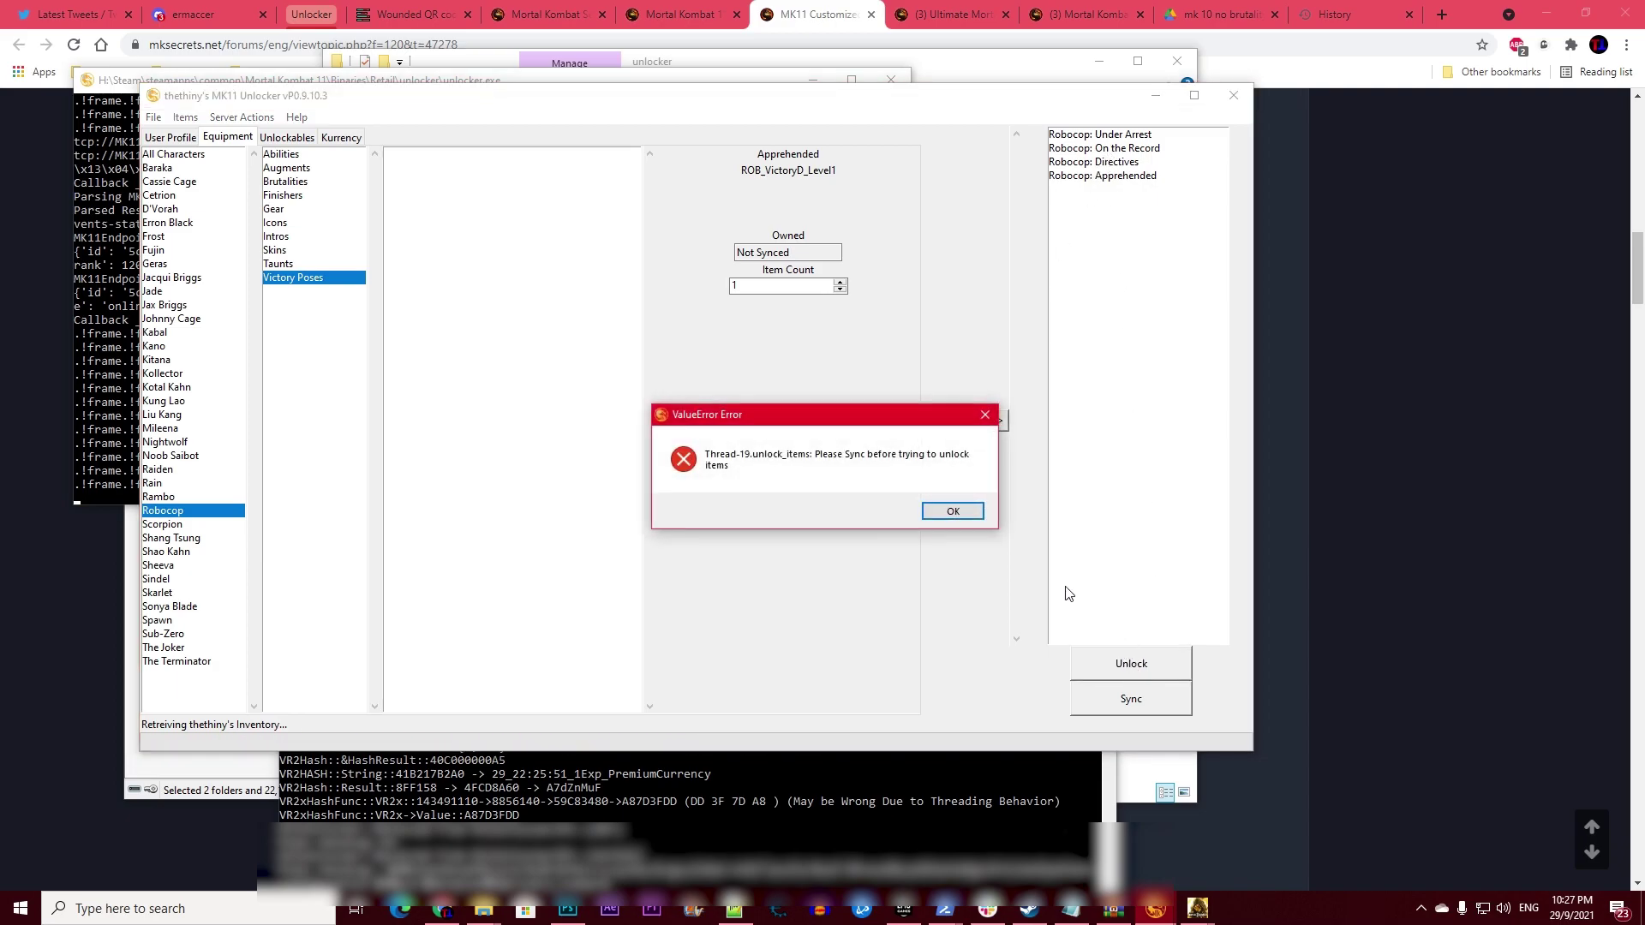
pyautogui.click(946, 514)
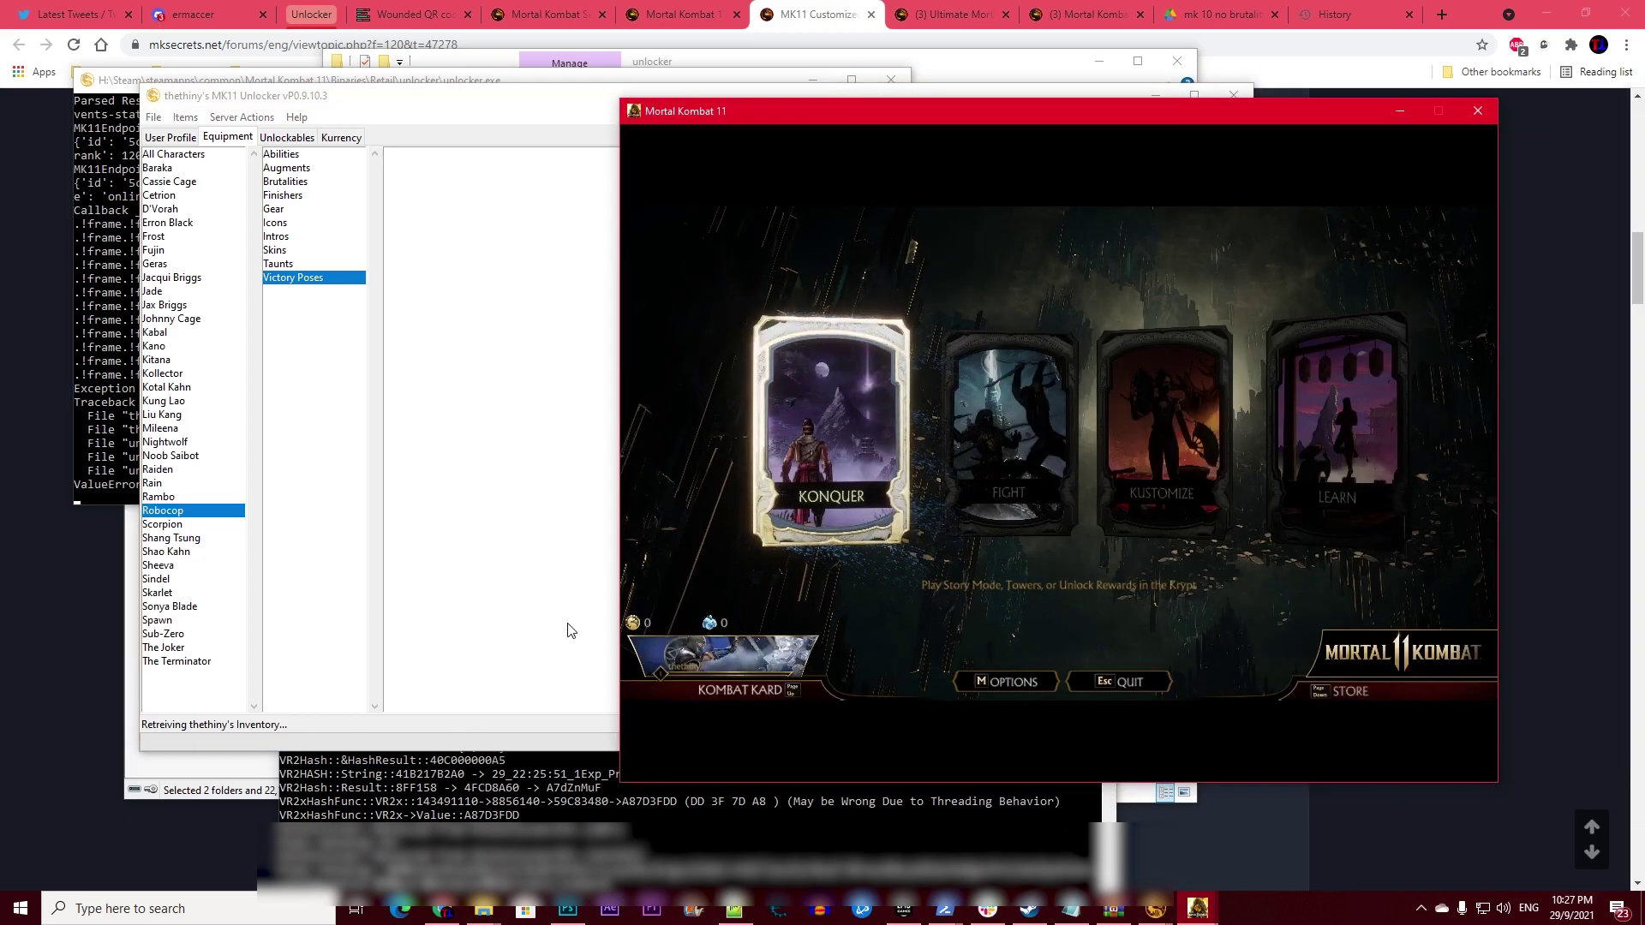
pyautogui.hotkey('alt', 'Tab')
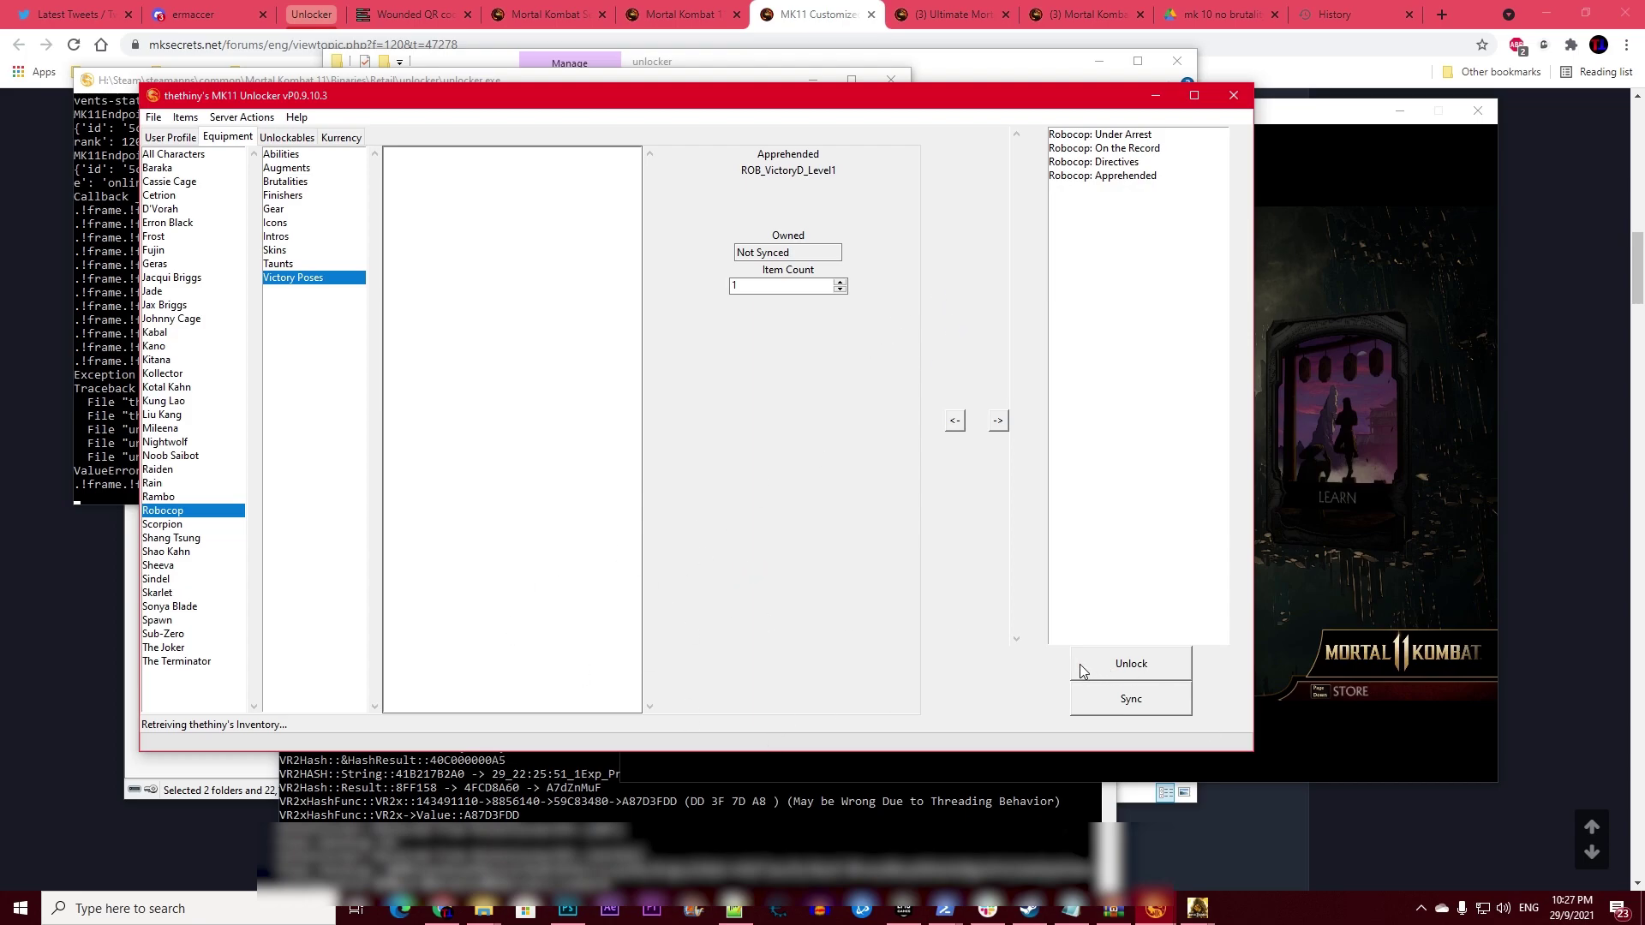
# Retry the unlock, dismiss the same sync error, and bring the ImGui Console forward.
pyautogui.click(1146, 676)
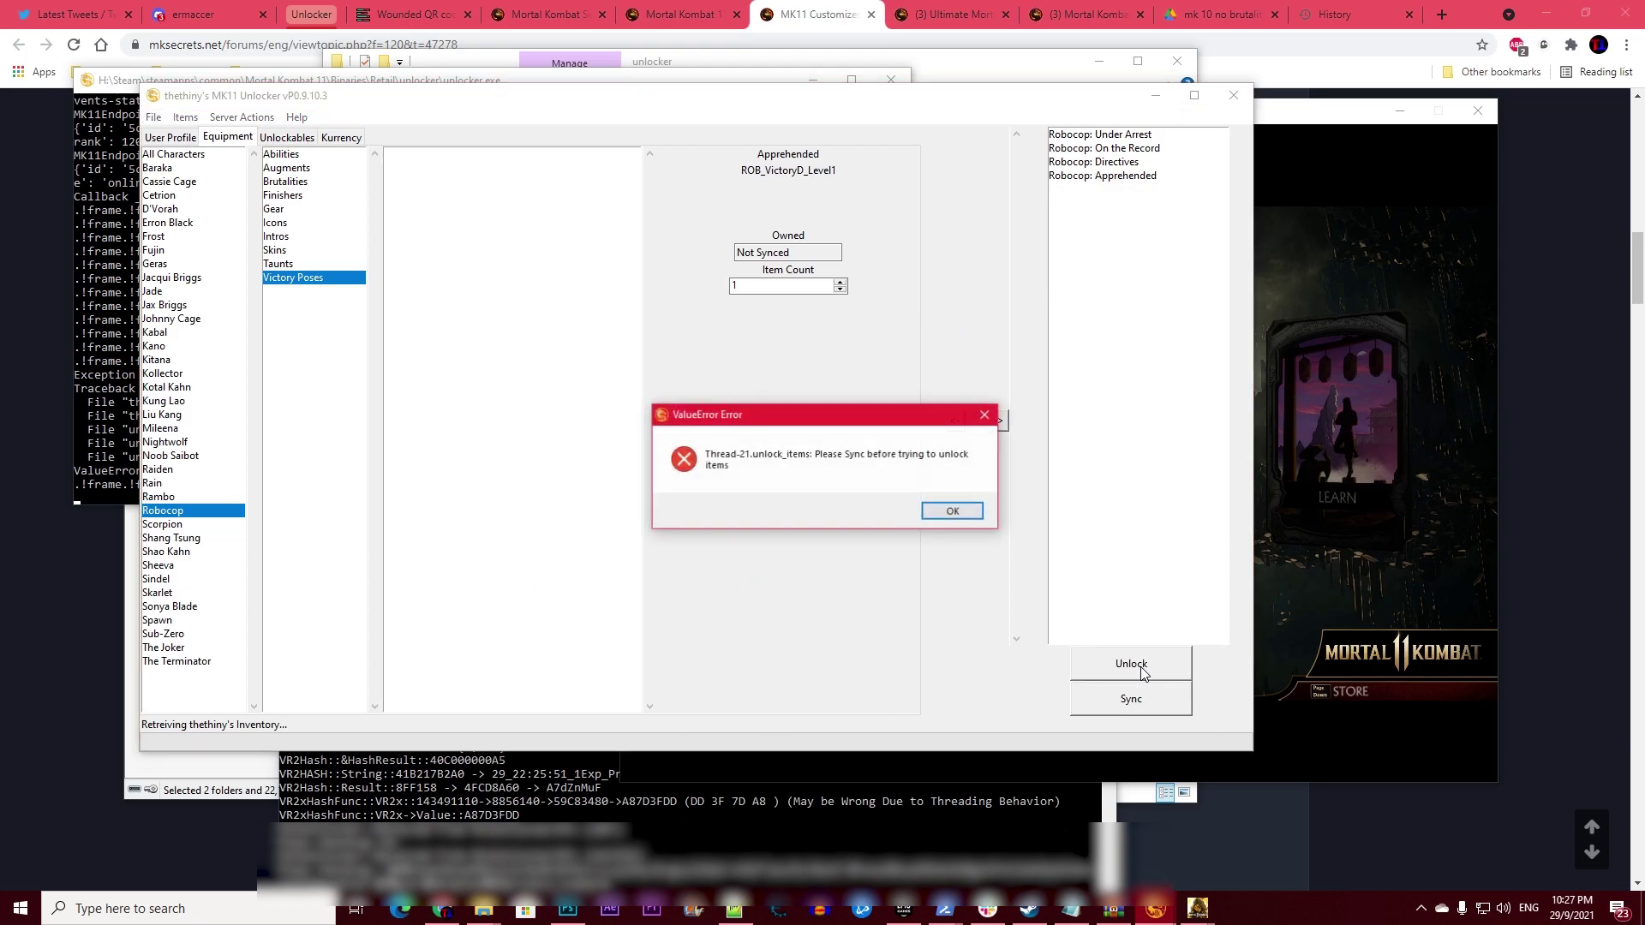
pyautogui.moveTo(800, 426); pyautogui.dragTo(718, 408)
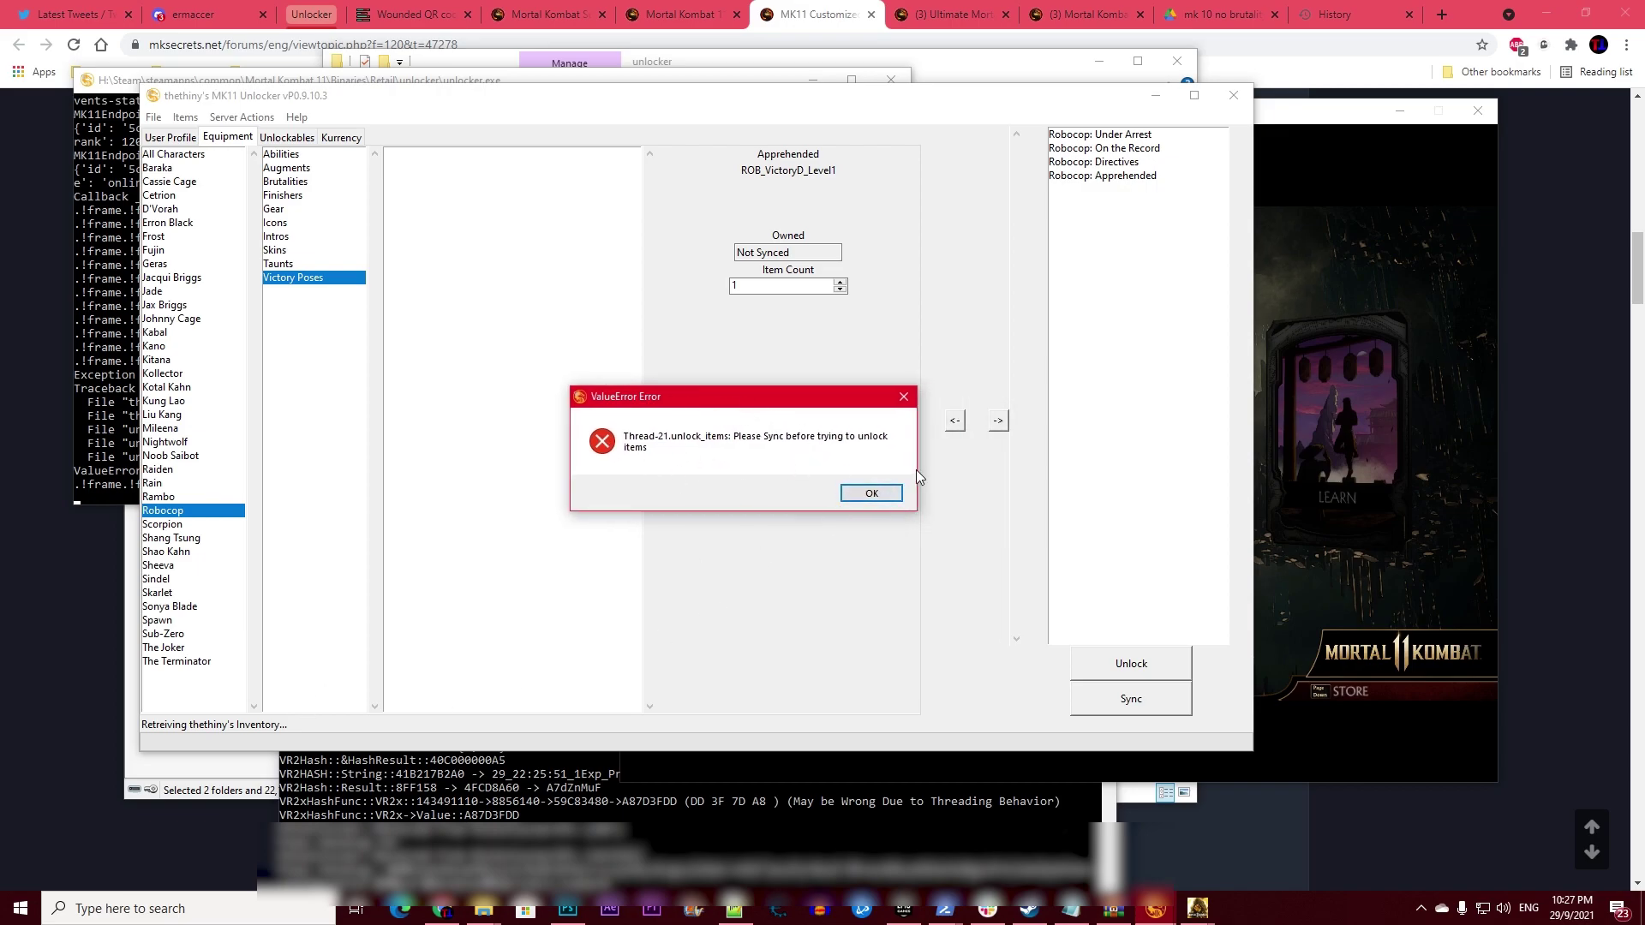
pyautogui.click(861, 495)
pyautogui.moveTo(600, 95); pyautogui.dragTo(669, 63)
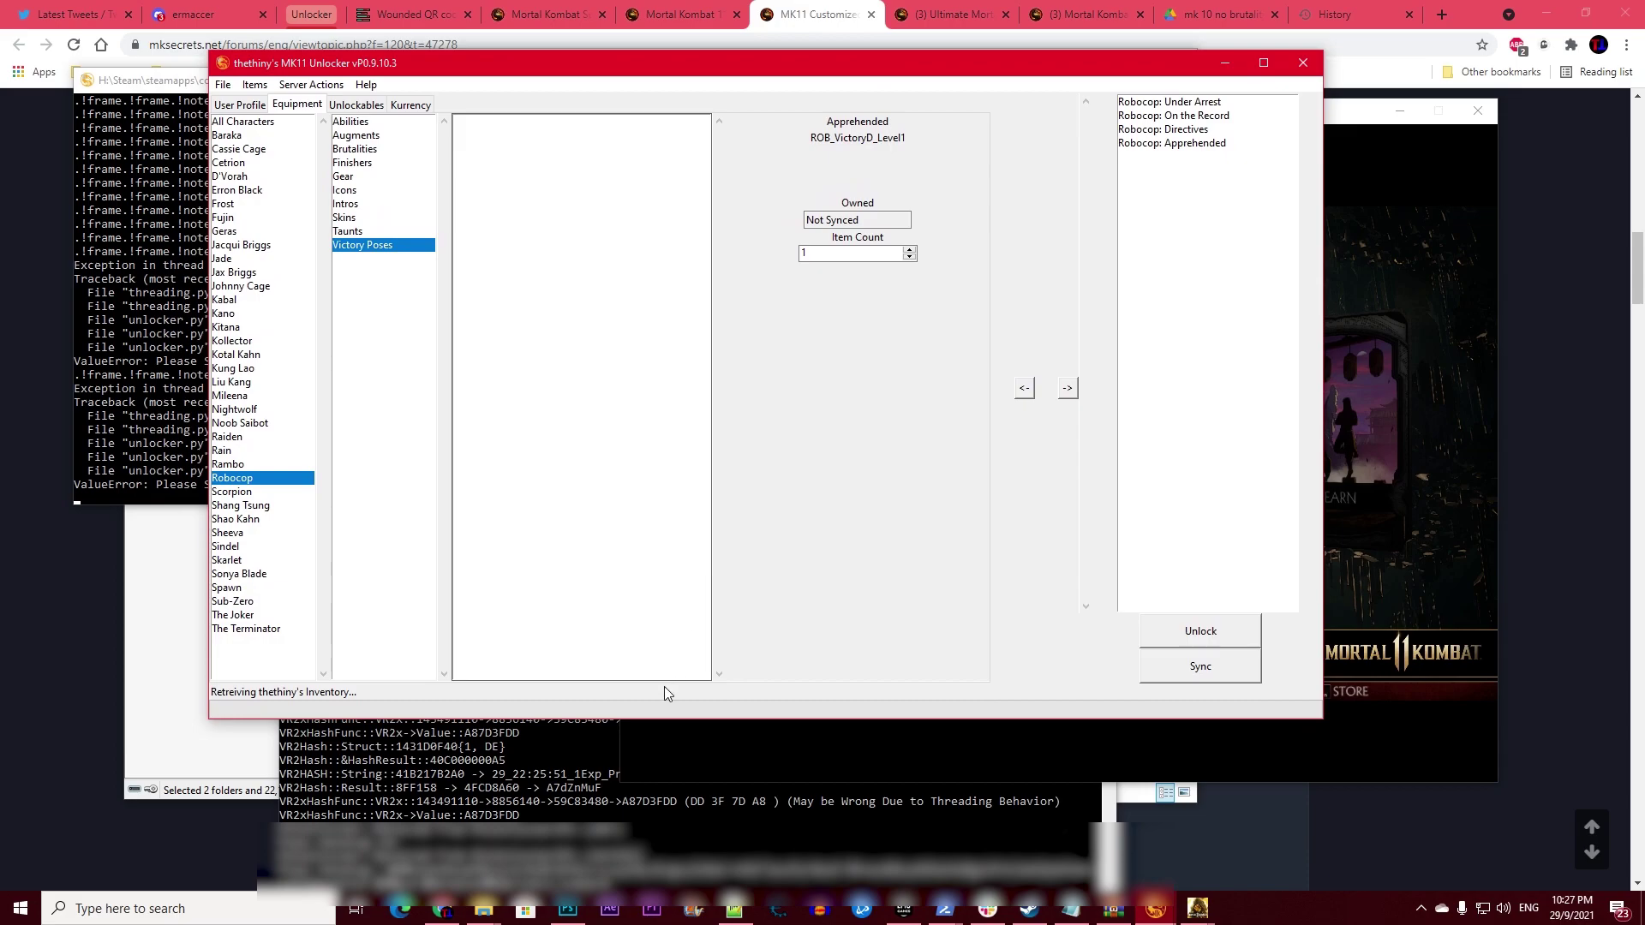
pyautogui.click(572, 800)
# Move the ImGui Console out of the way and reposition the unlocker window in front of it.
pyautogui.moveTo(609, 483); pyautogui.dragTo(751, 164)
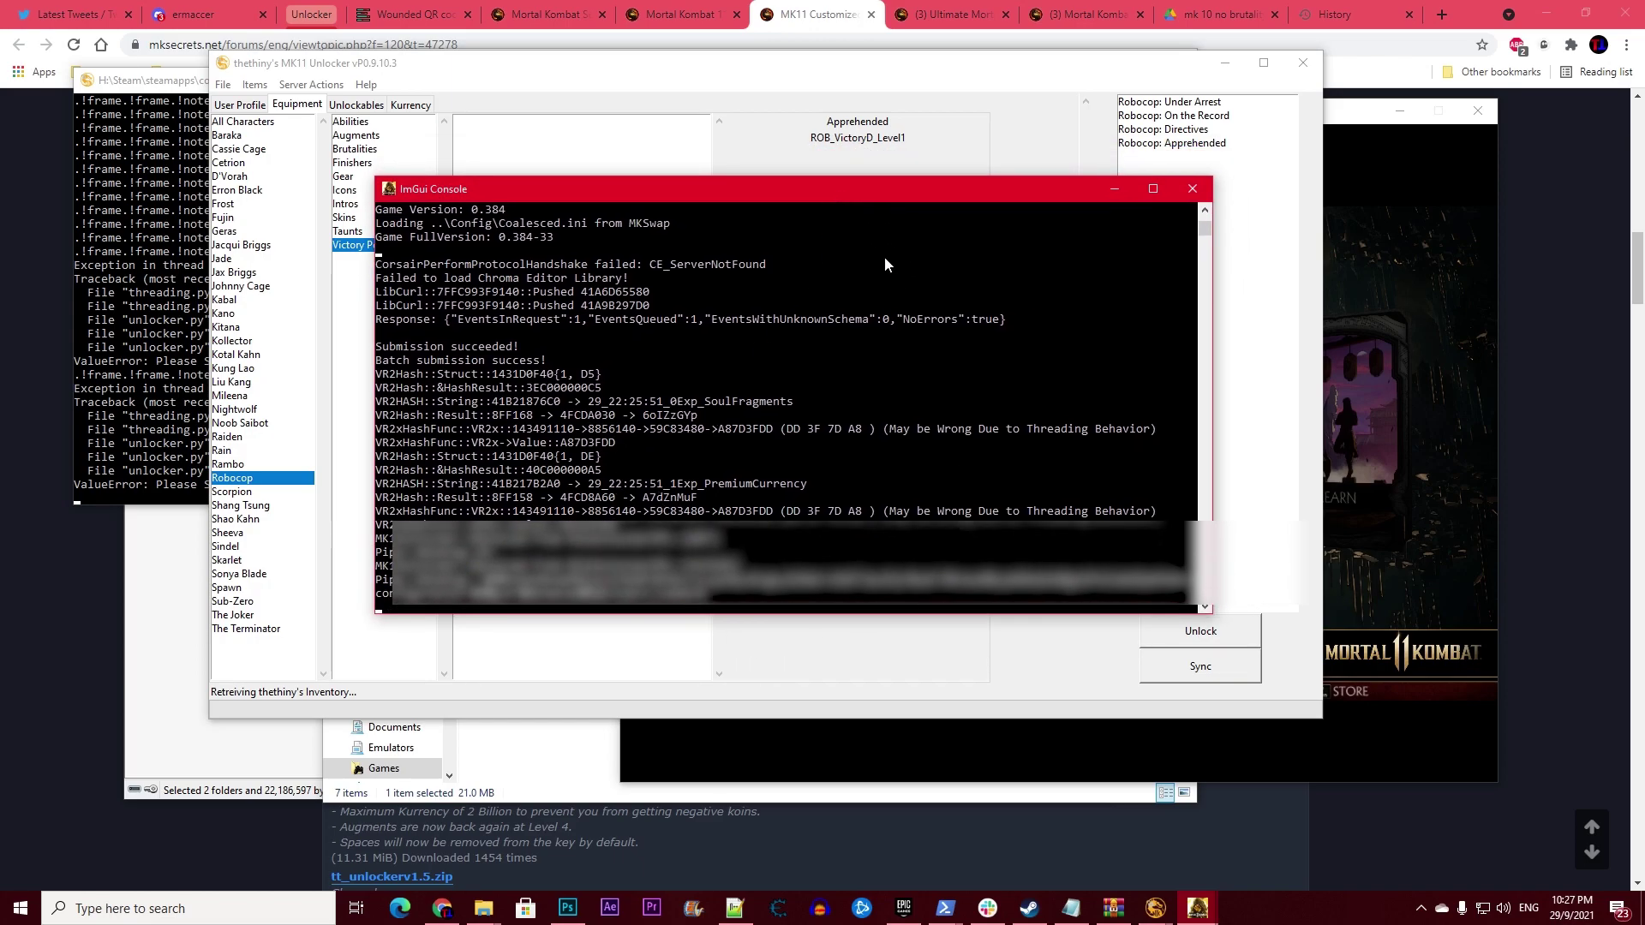
pyautogui.moveTo(823, 192); pyautogui.dragTo(813, 445)
pyautogui.click(579, 155)
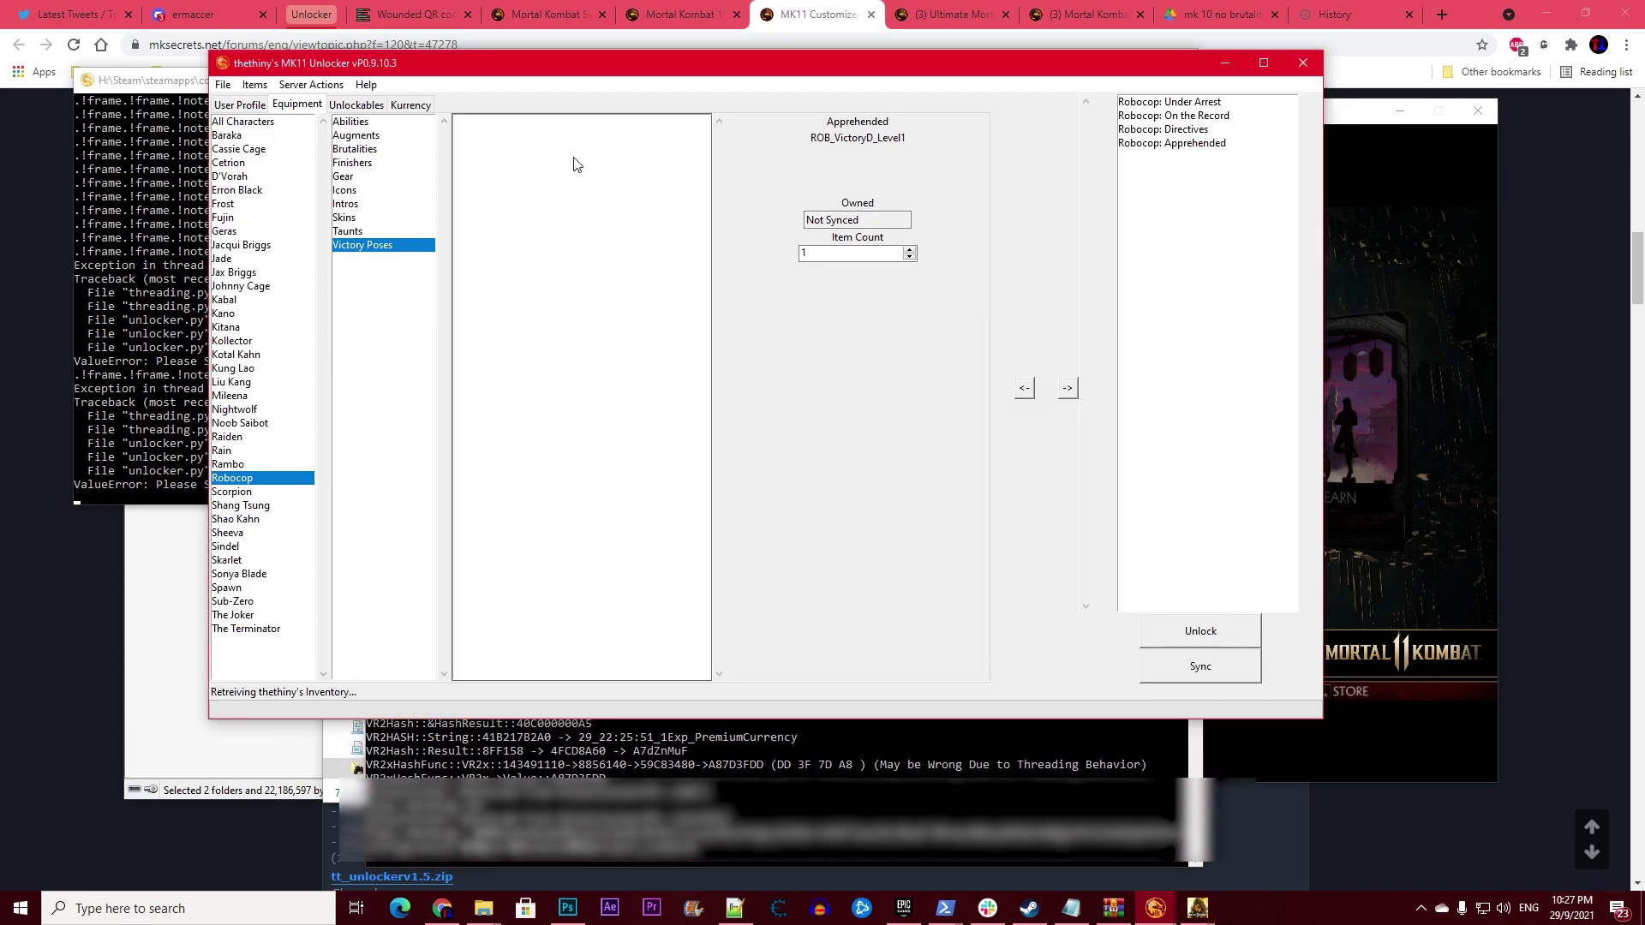
pyautogui.moveTo(603, 68); pyautogui.dragTo(553, 92)
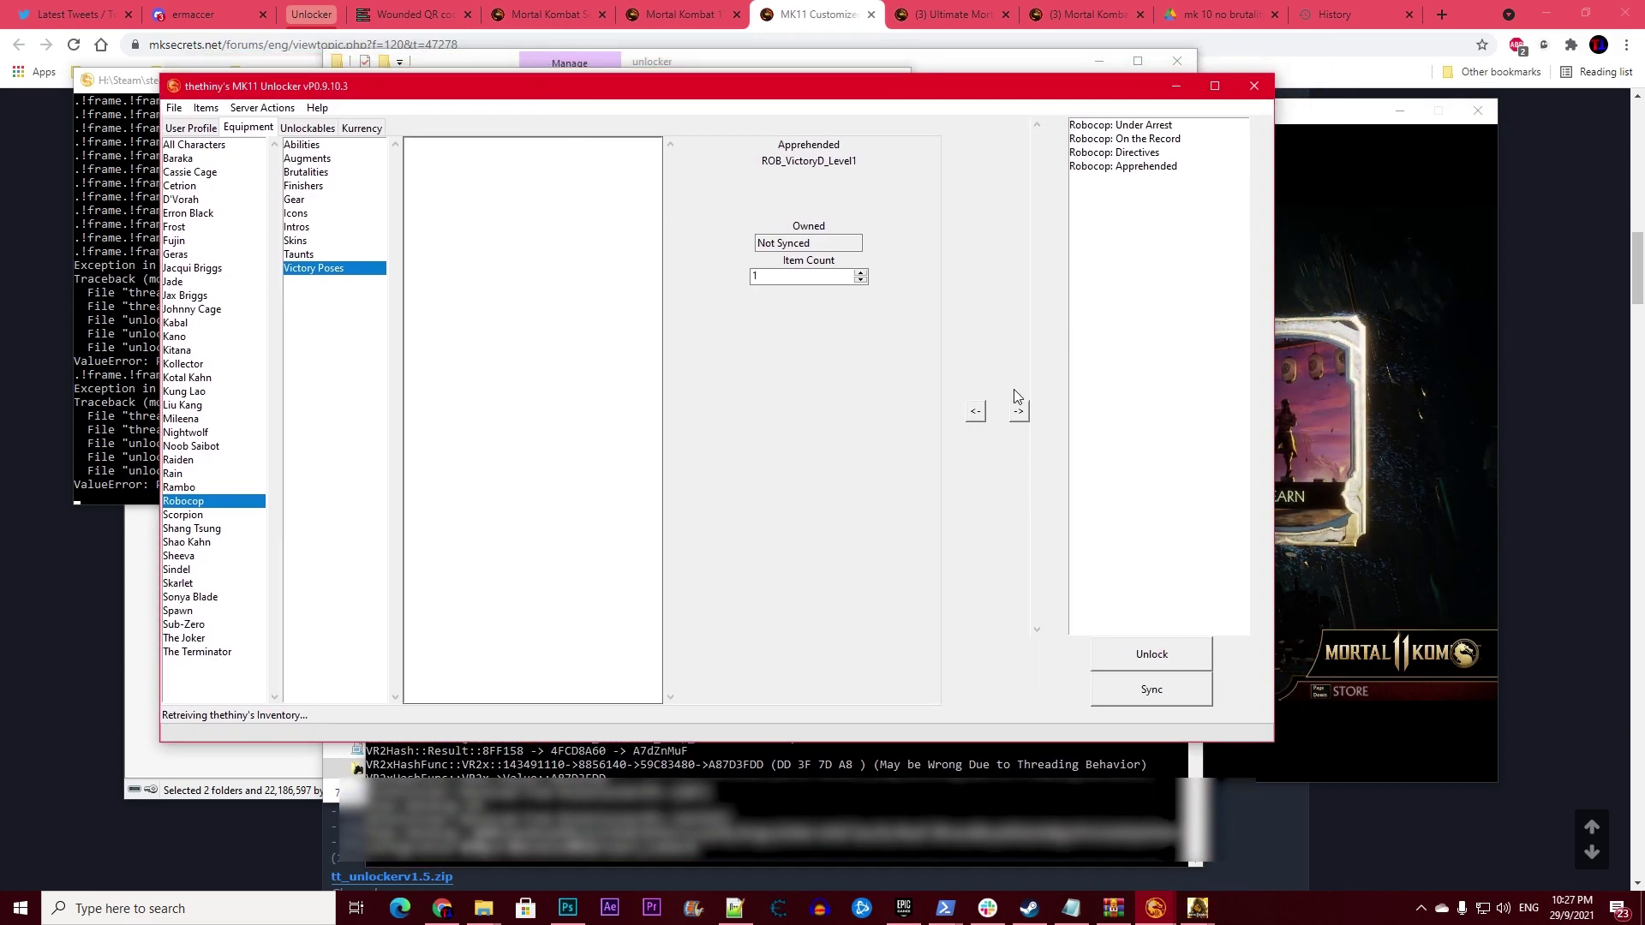
pyautogui.moveTo(1014, 87); pyautogui.dragTo(1008, 109)
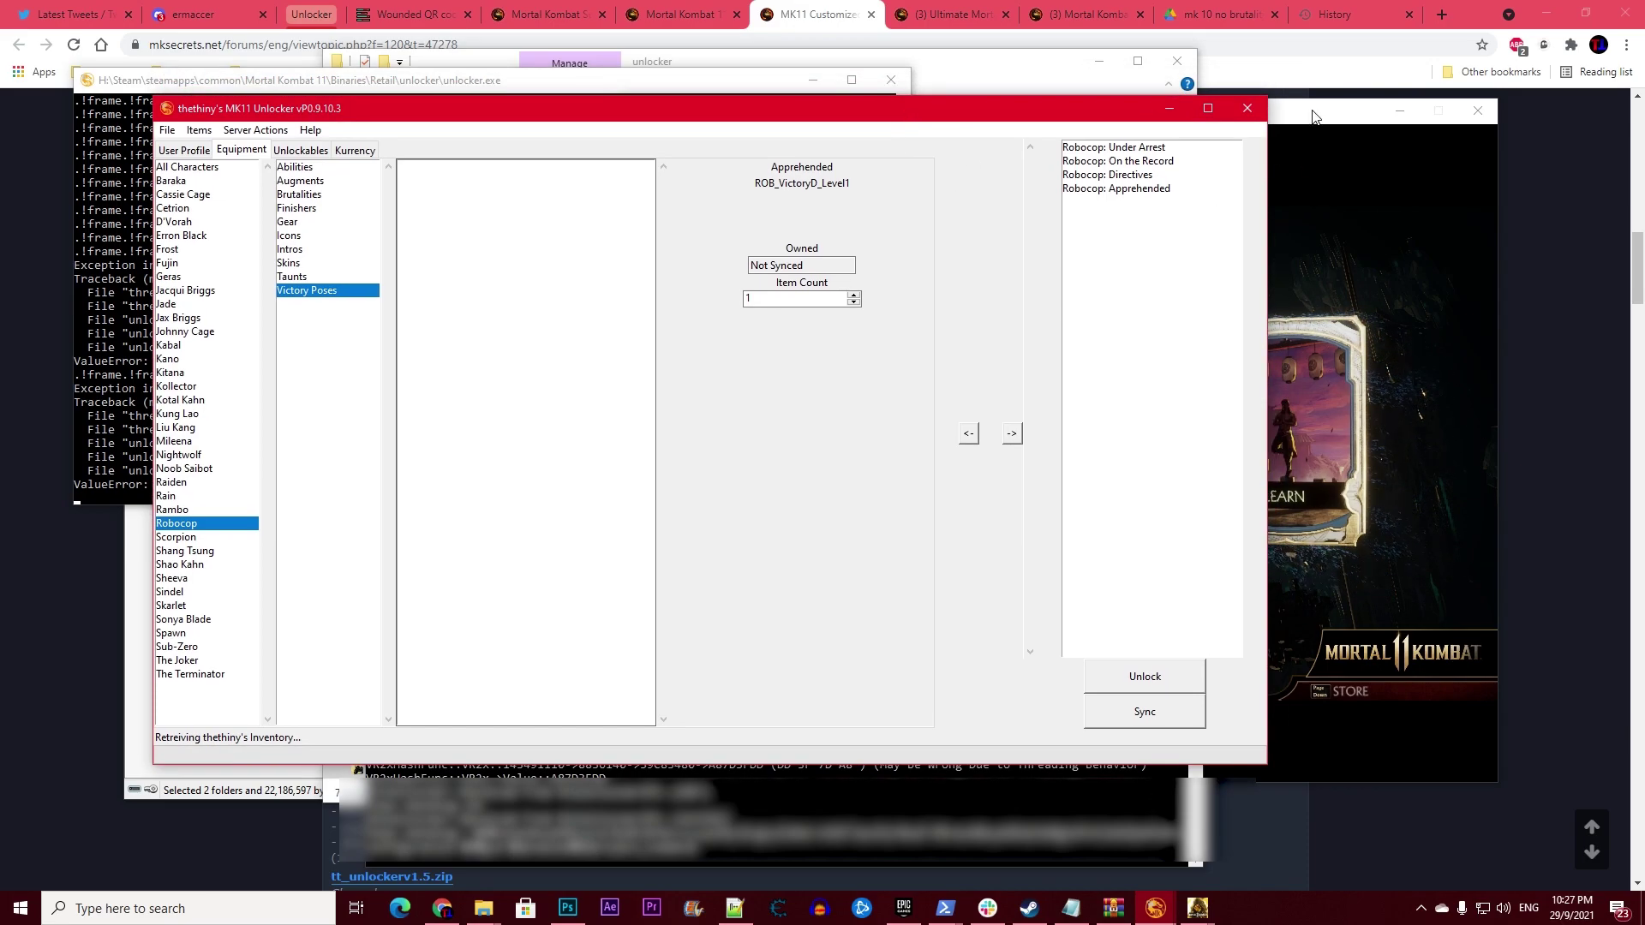
# Browse the Unlockables and Kurrency sections, ending on the User Profile page.
pyautogui.click(301, 149)
pyautogui.click(313, 195)
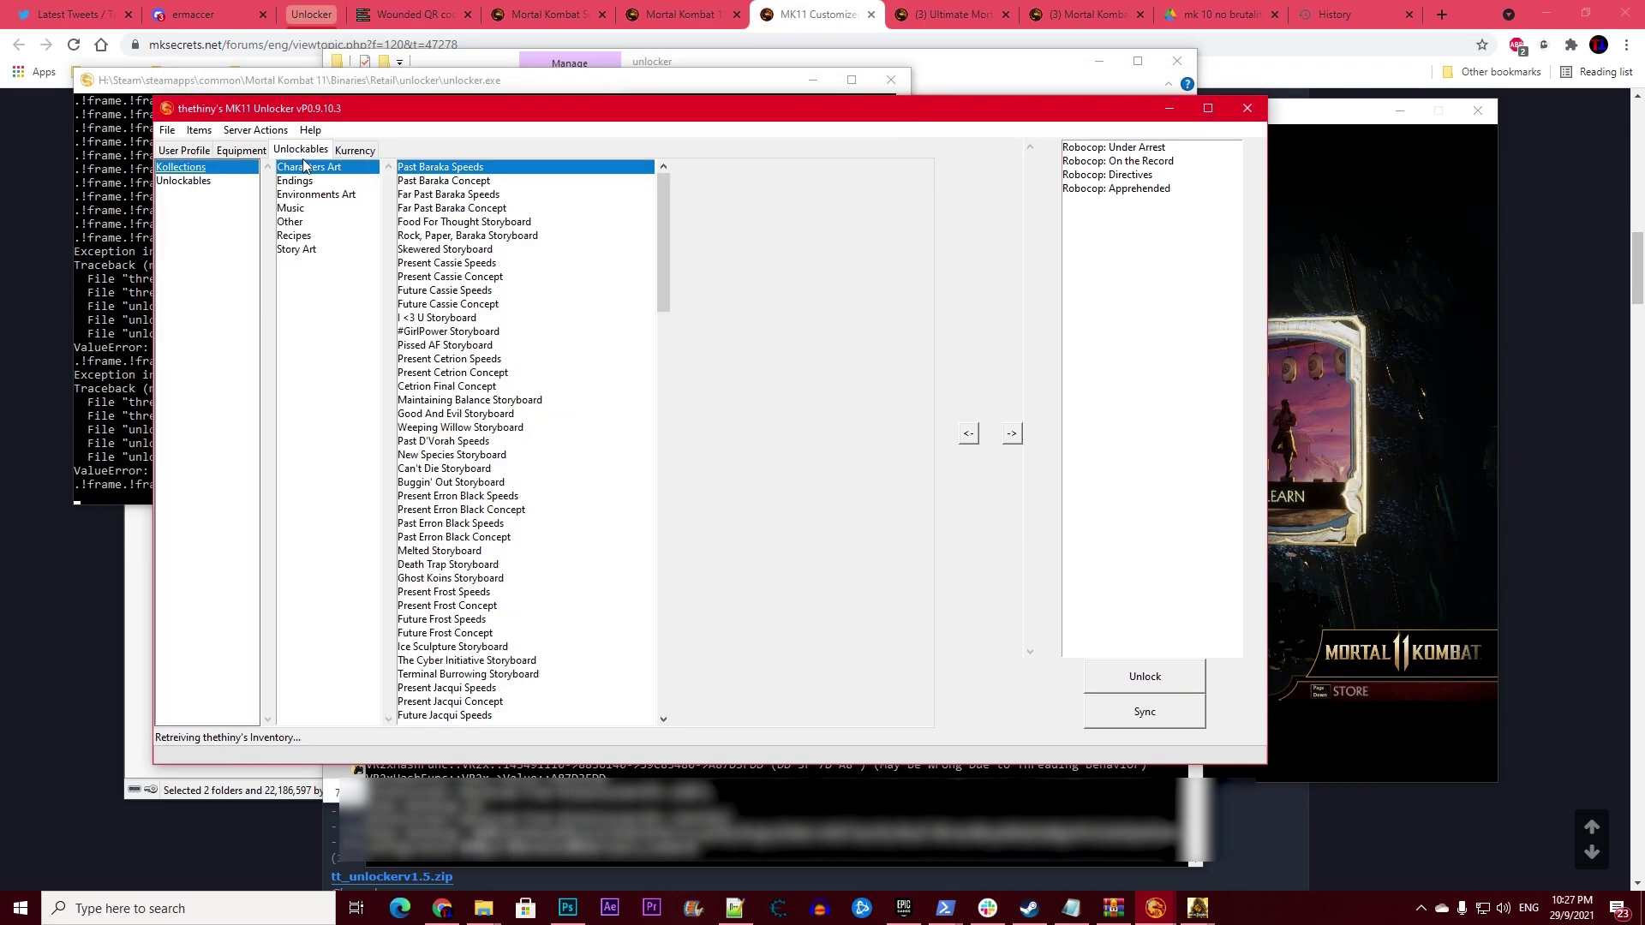
pyautogui.click(441, 249)
pyautogui.click(355, 149)
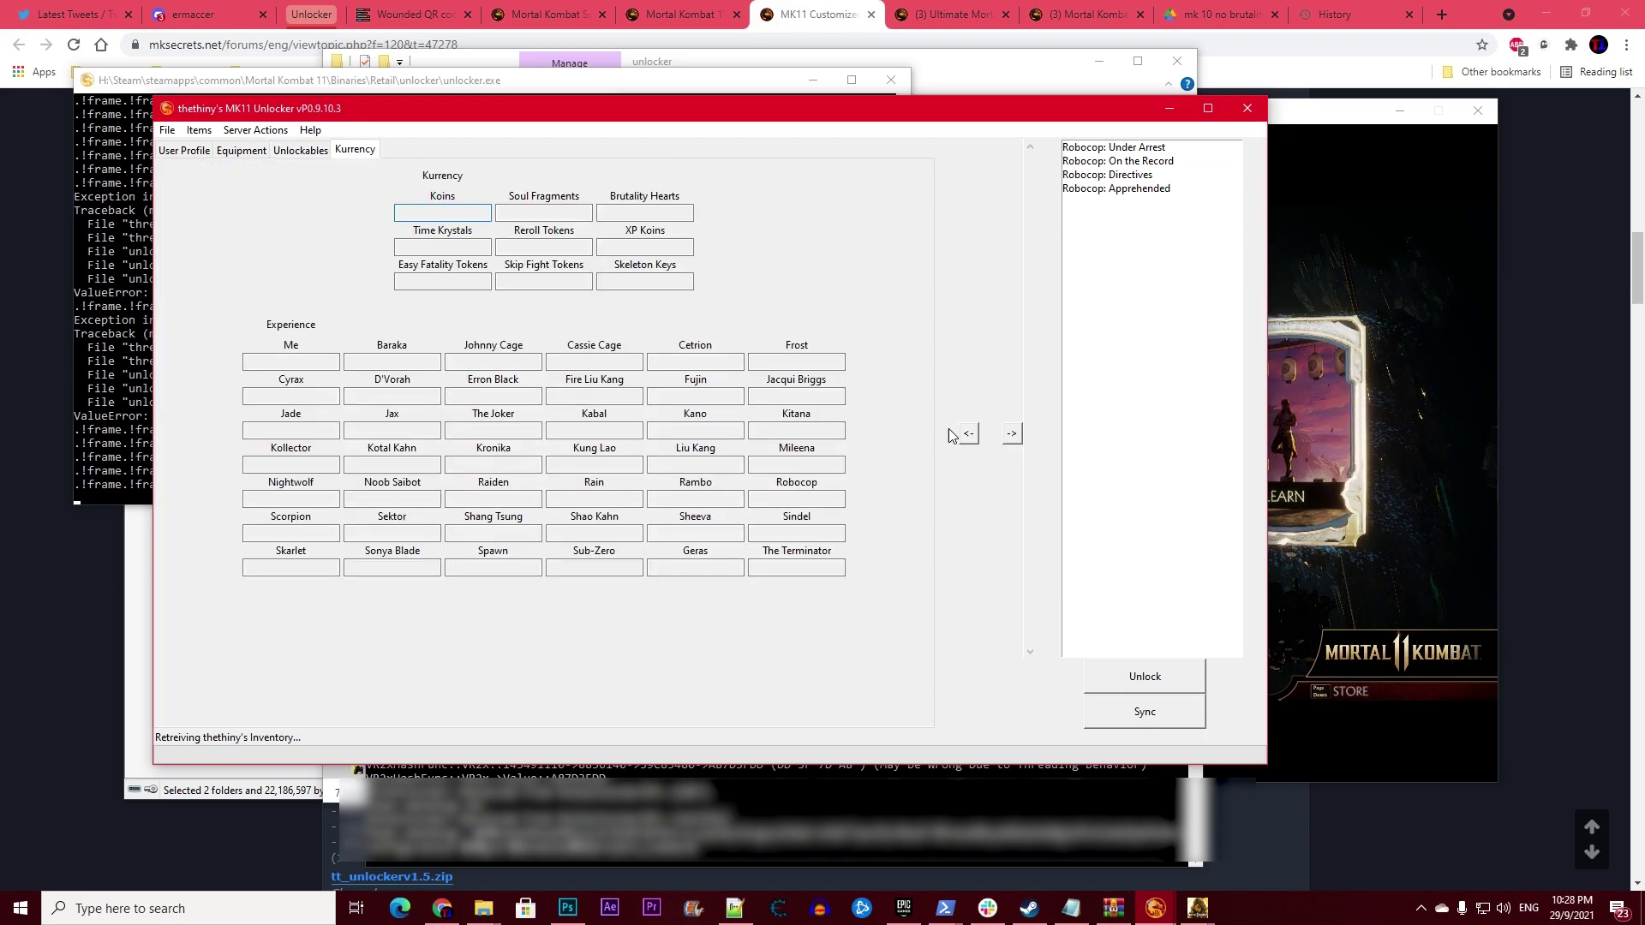
pyautogui.click(191, 151)
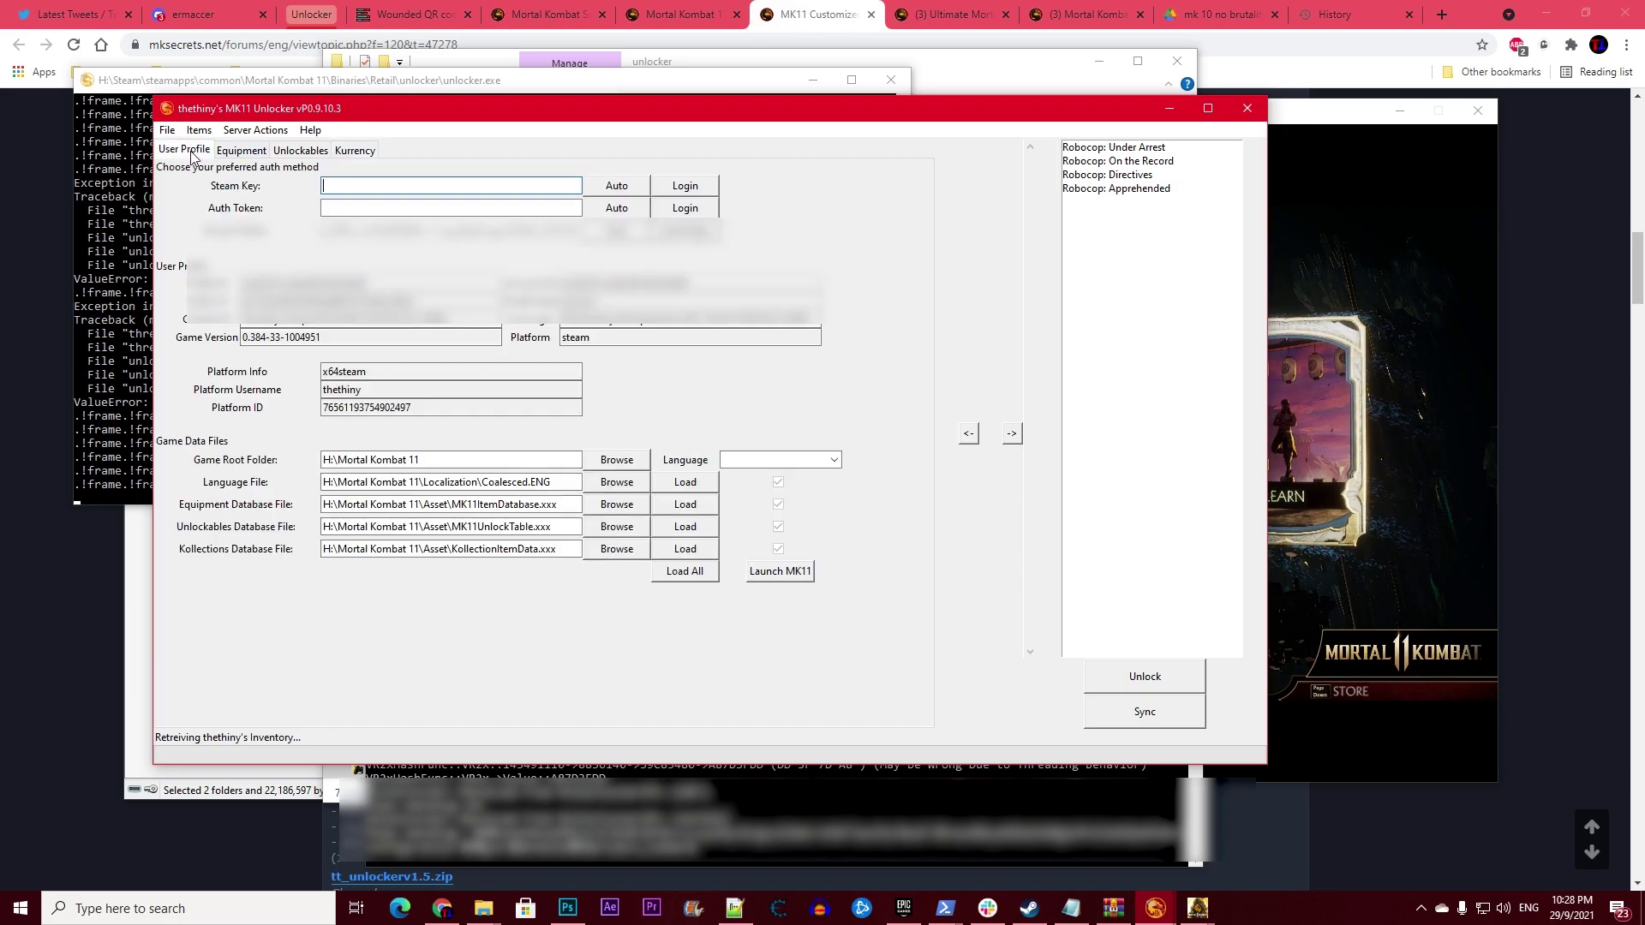
# In MK11's Premium Shop, check Raiden's Immortal Champion skin and the Jade Bundle show as purchased.
pyautogui.click(1368, 108)
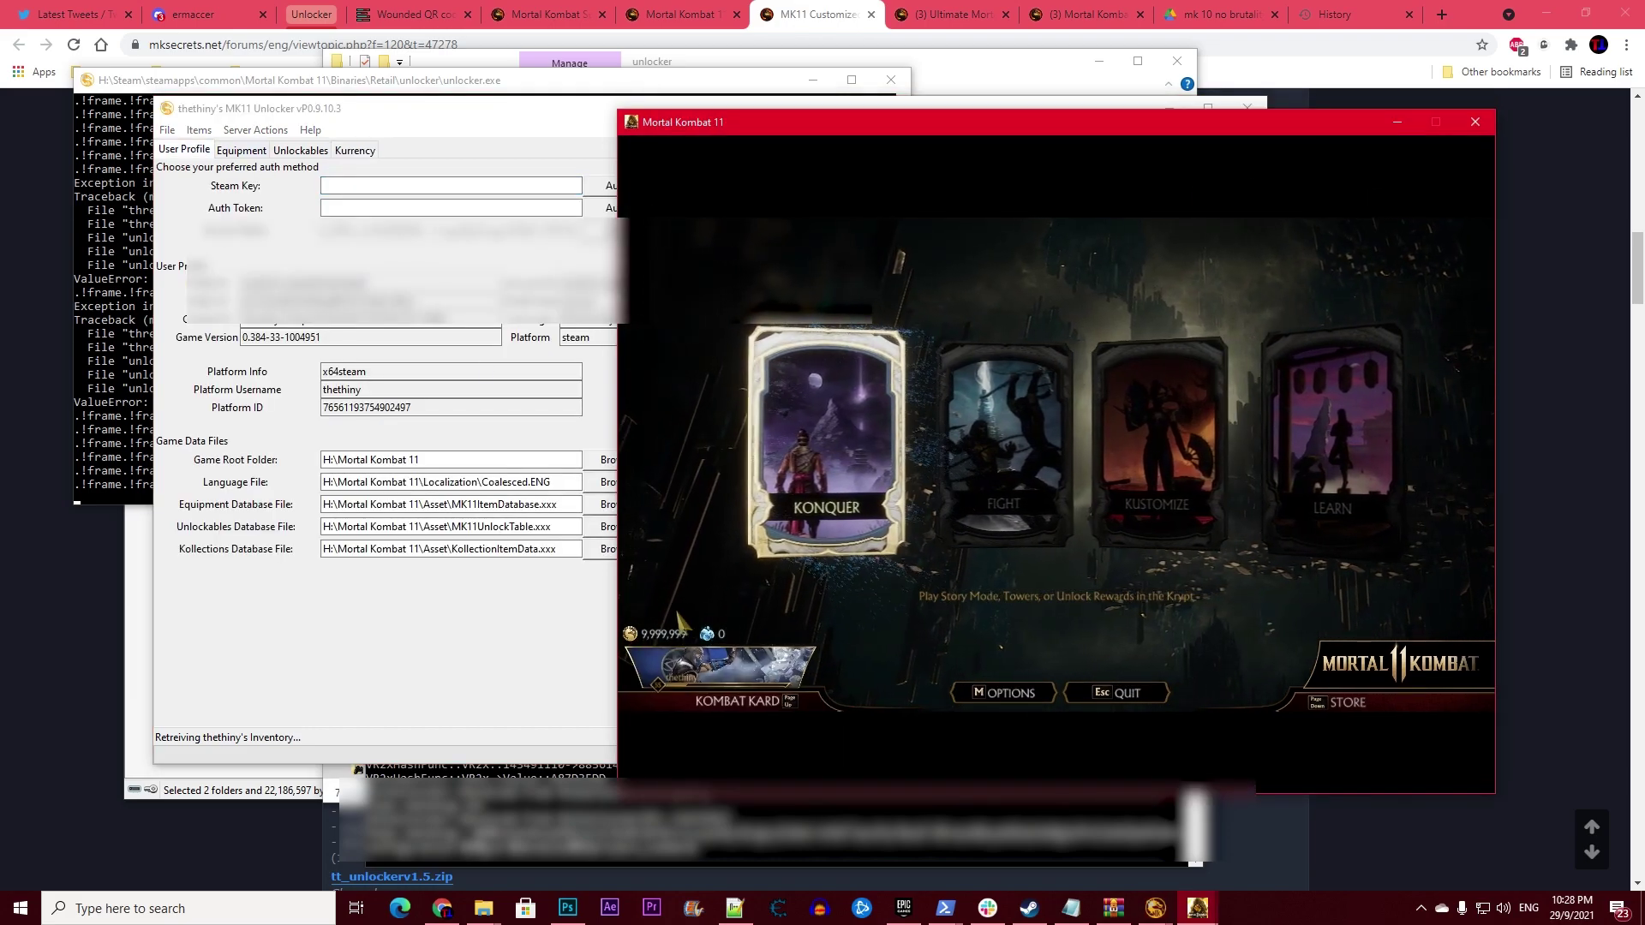
pyautogui.click(545, 641)
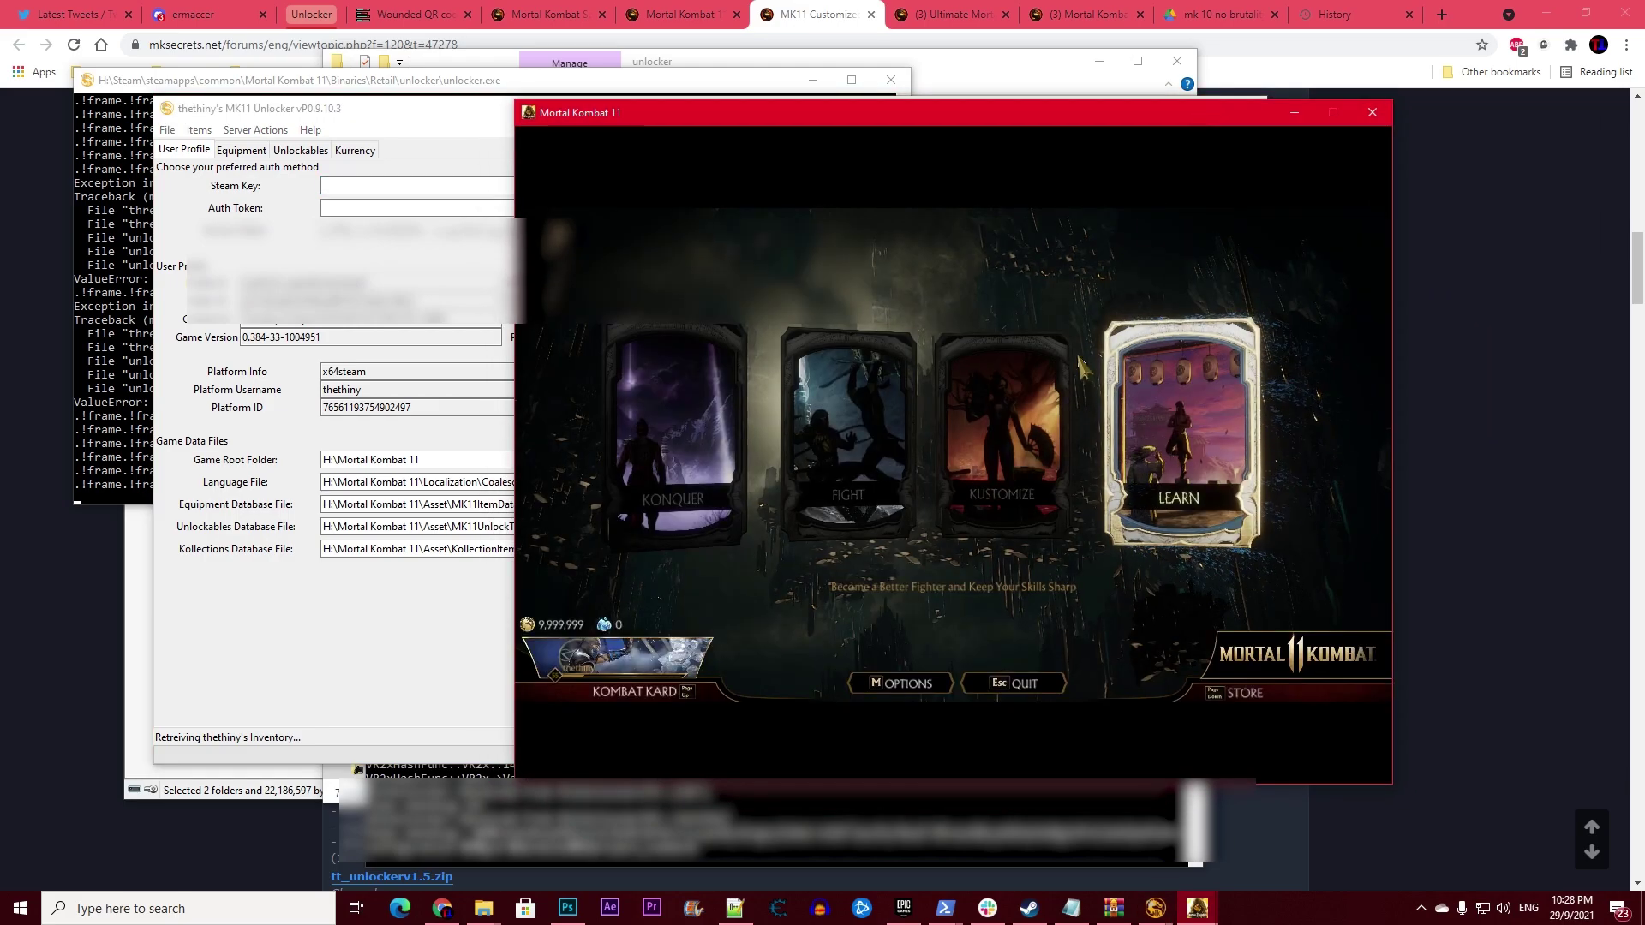
pyautogui.click(882, 435)
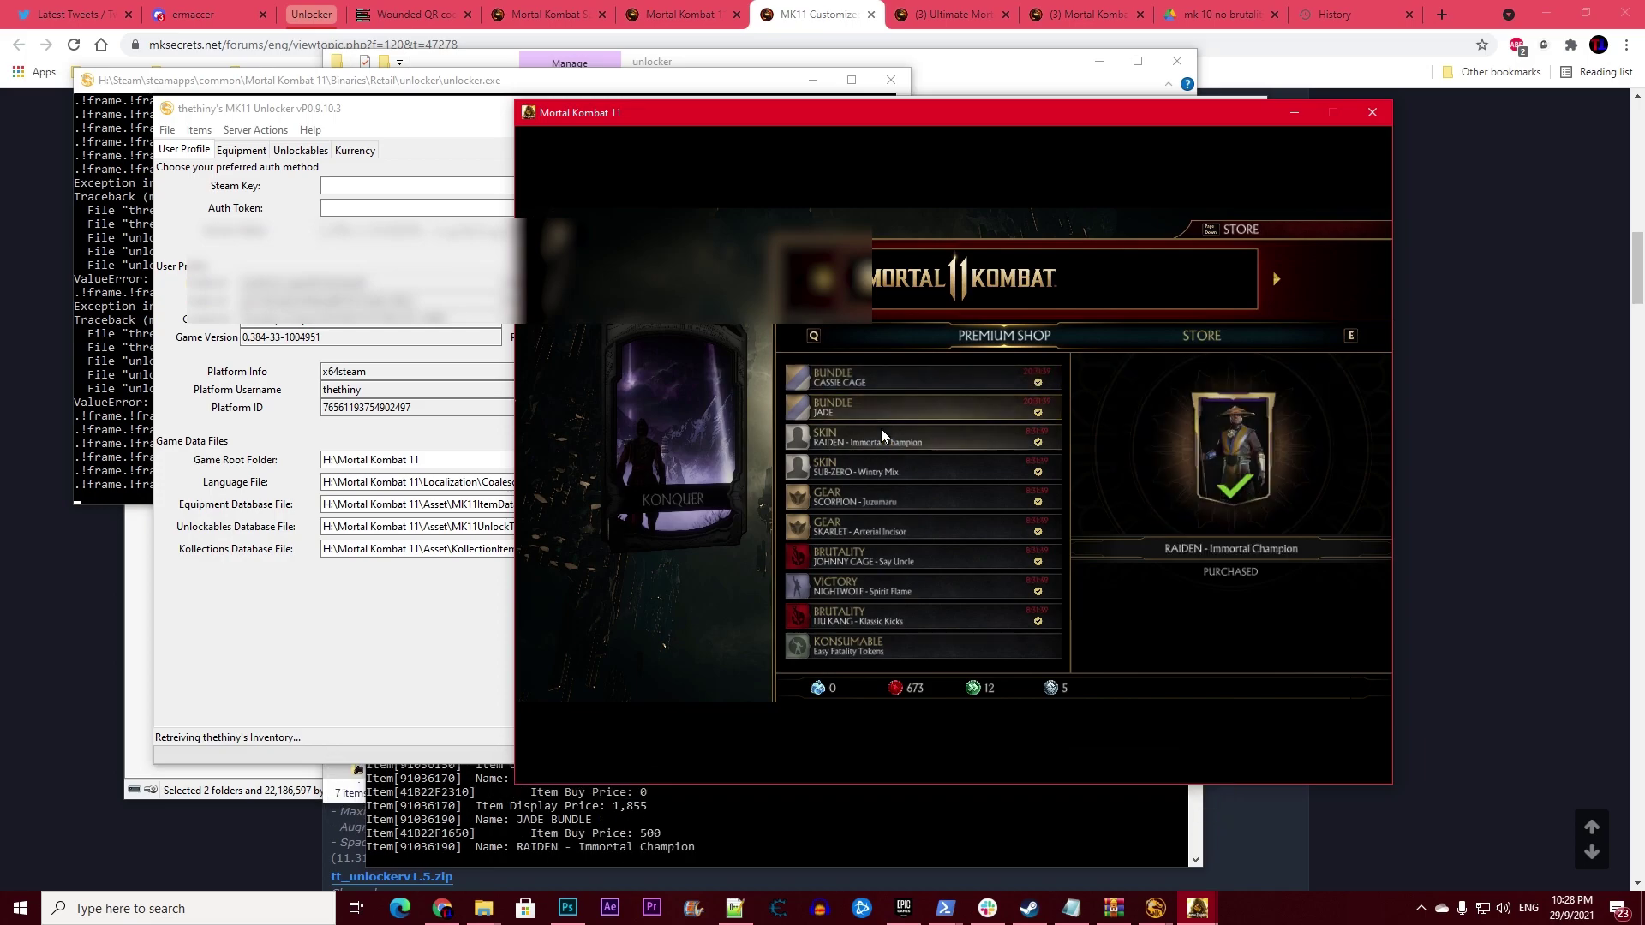
pyautogui.press('Down')
pyautogui.press('Down')
pyautogui.press('Down')
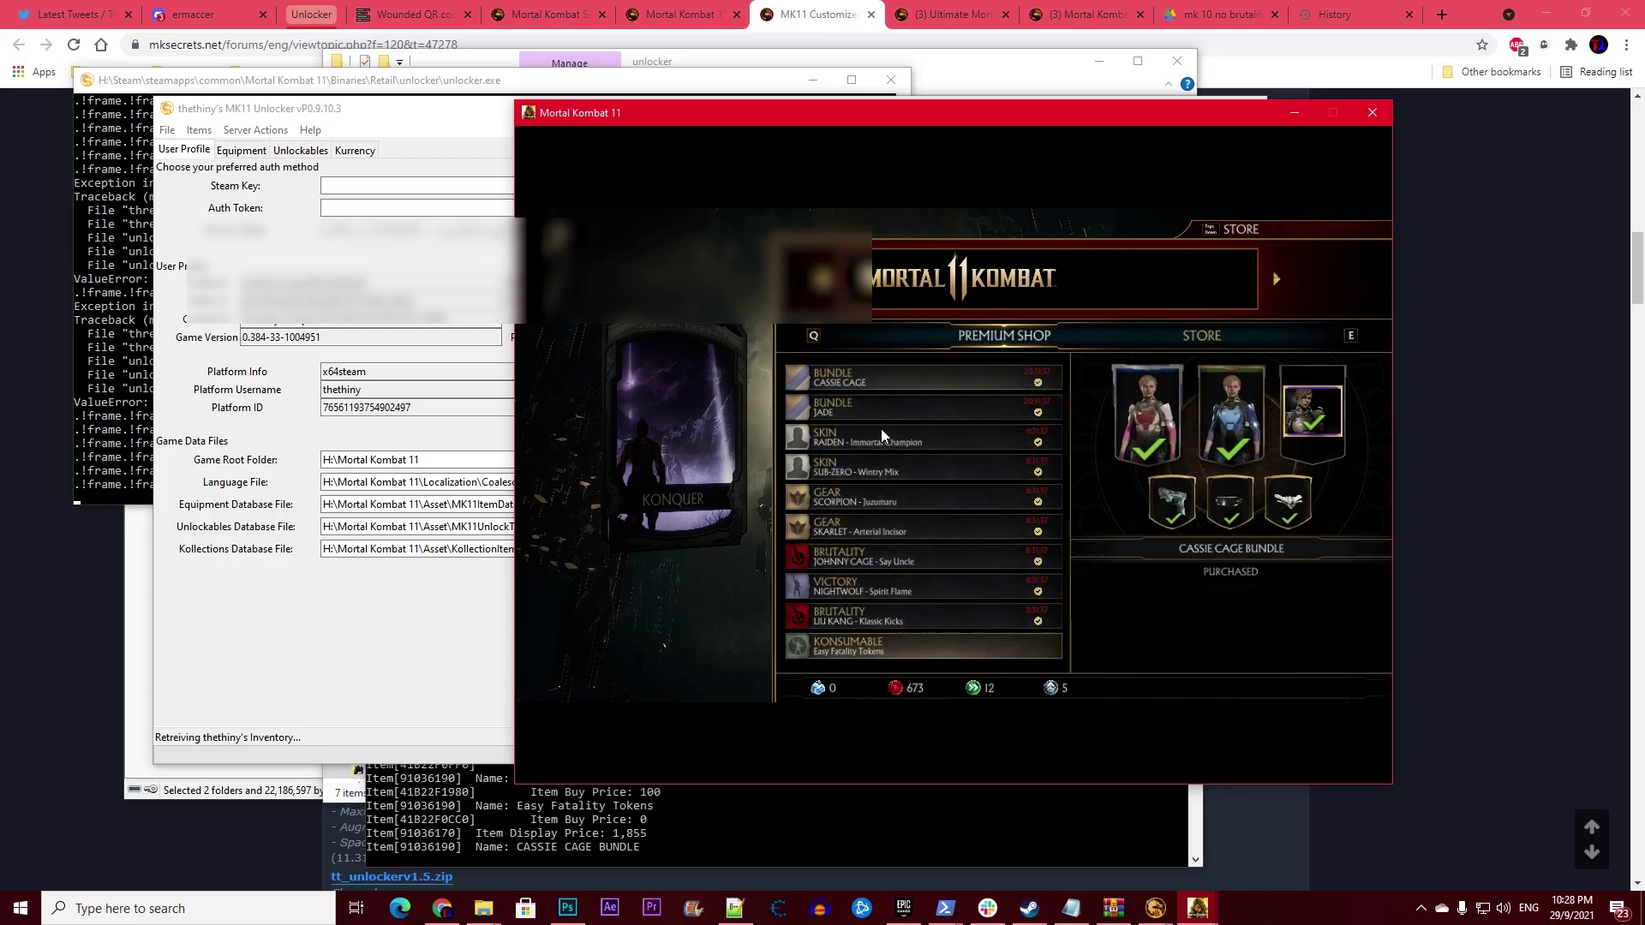
pyautogui.press('Down')
pyautogui.press('Down')
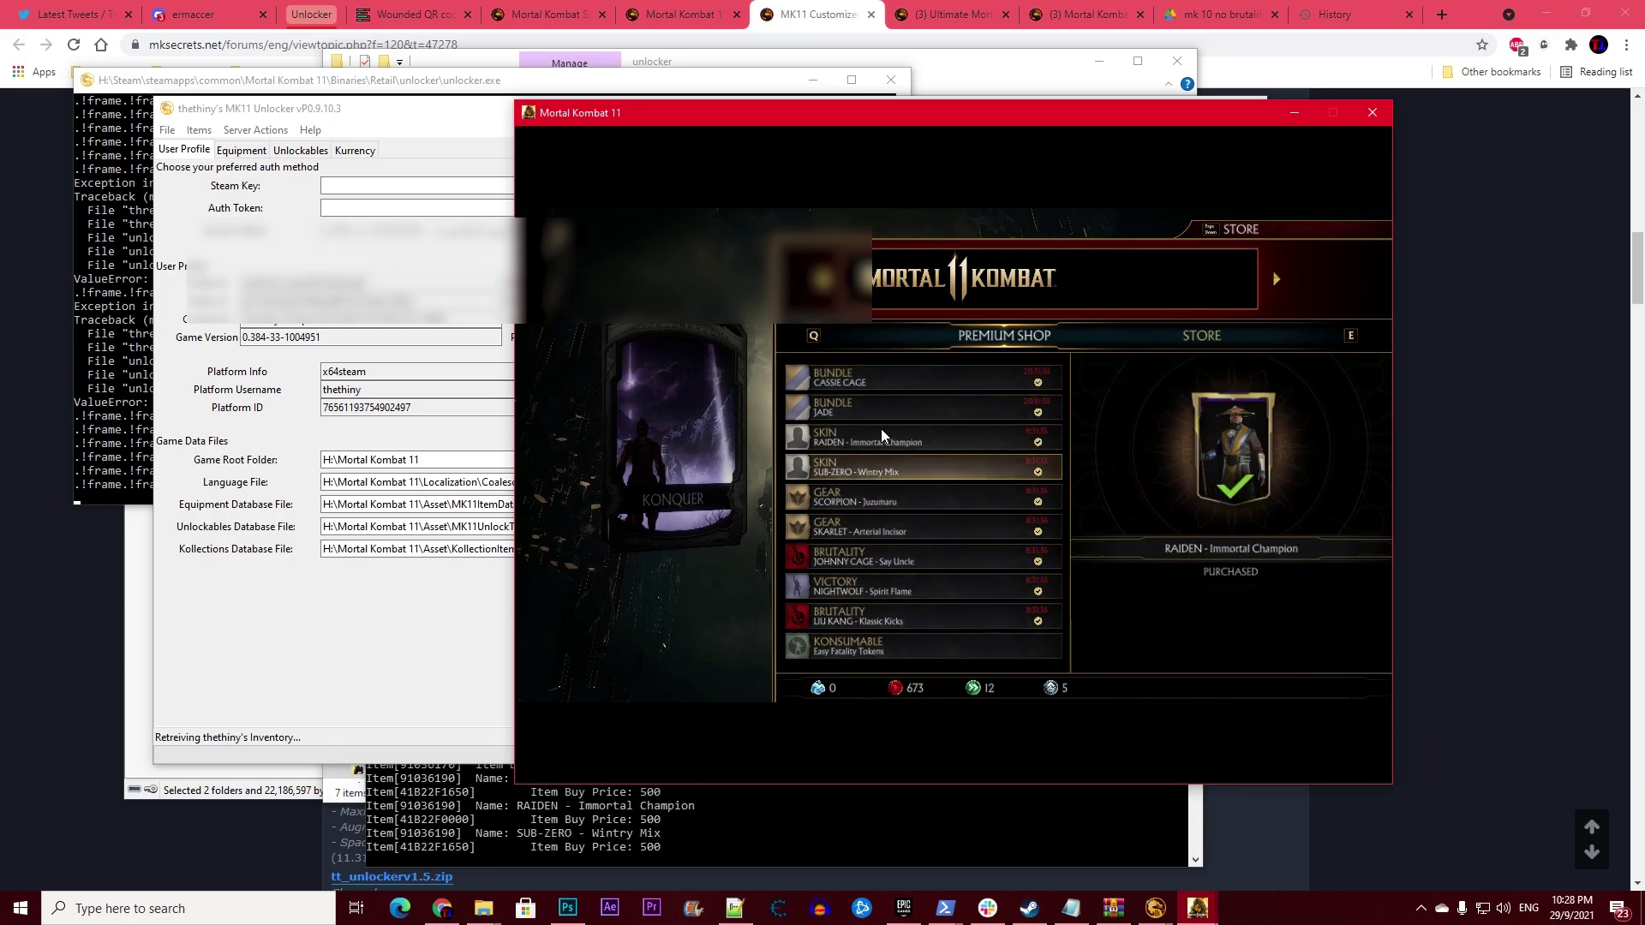
pyautogui.press('Up')
pyautogui.press('Up')
pyautogui.press('Escape')
# Back in the unlocker's Equipment section, retry unlocking the queued poses and dismiss the error.
pyautogui.hotkey('alt', 'Tab')
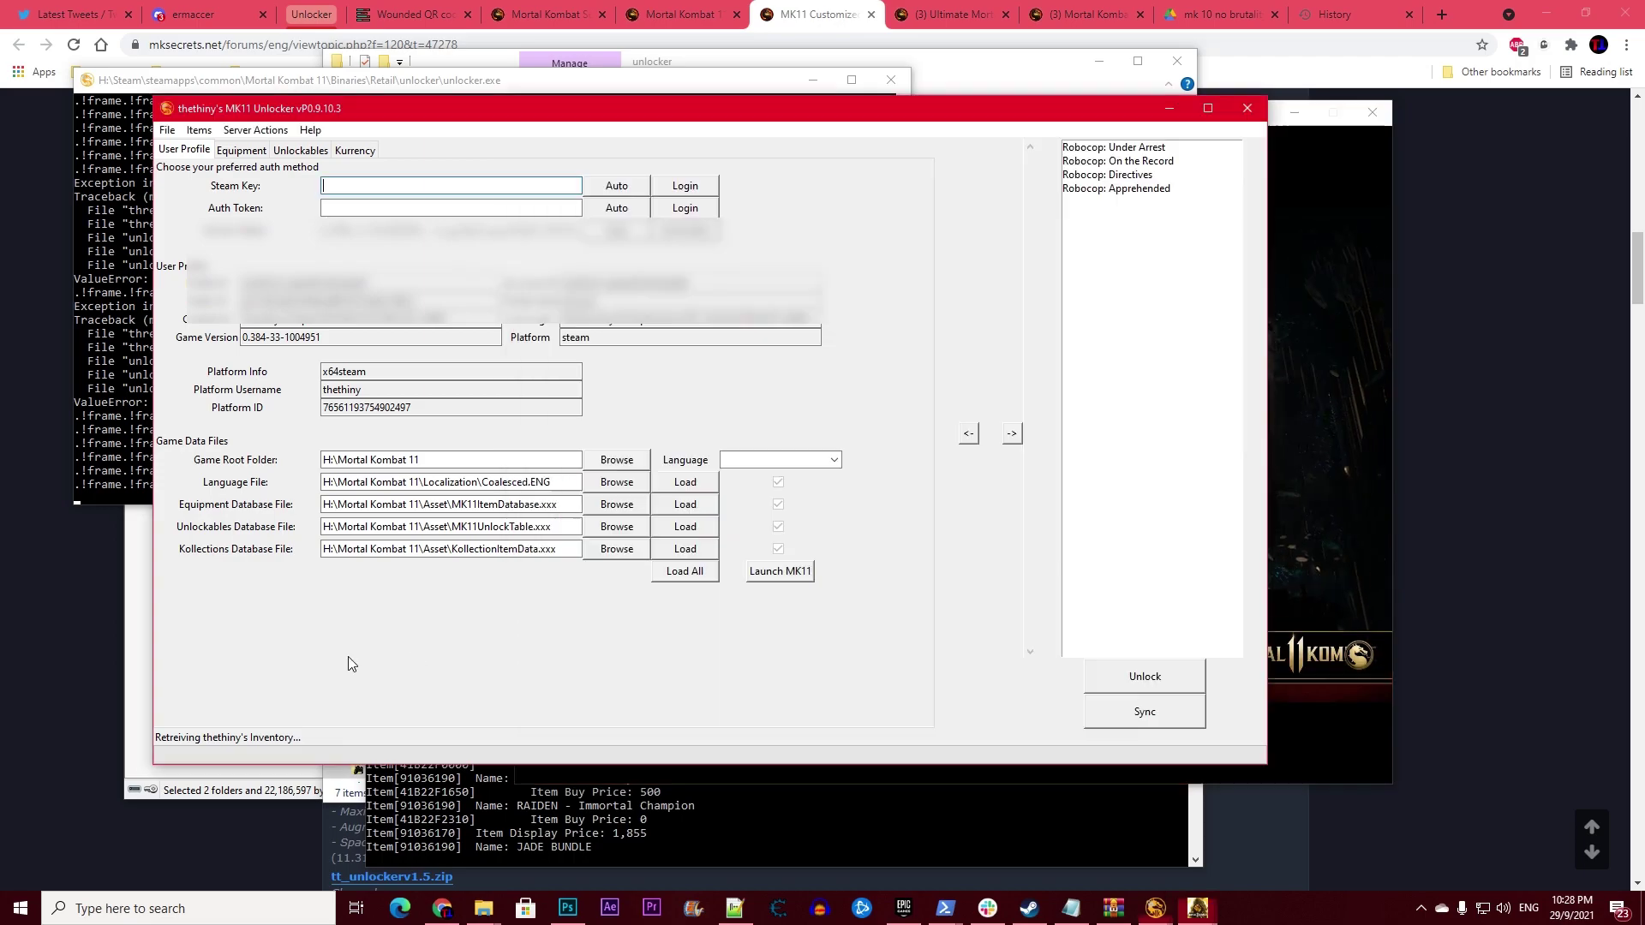
pyautogui.click(245, 152)
pyautogui.click(1148, 681)
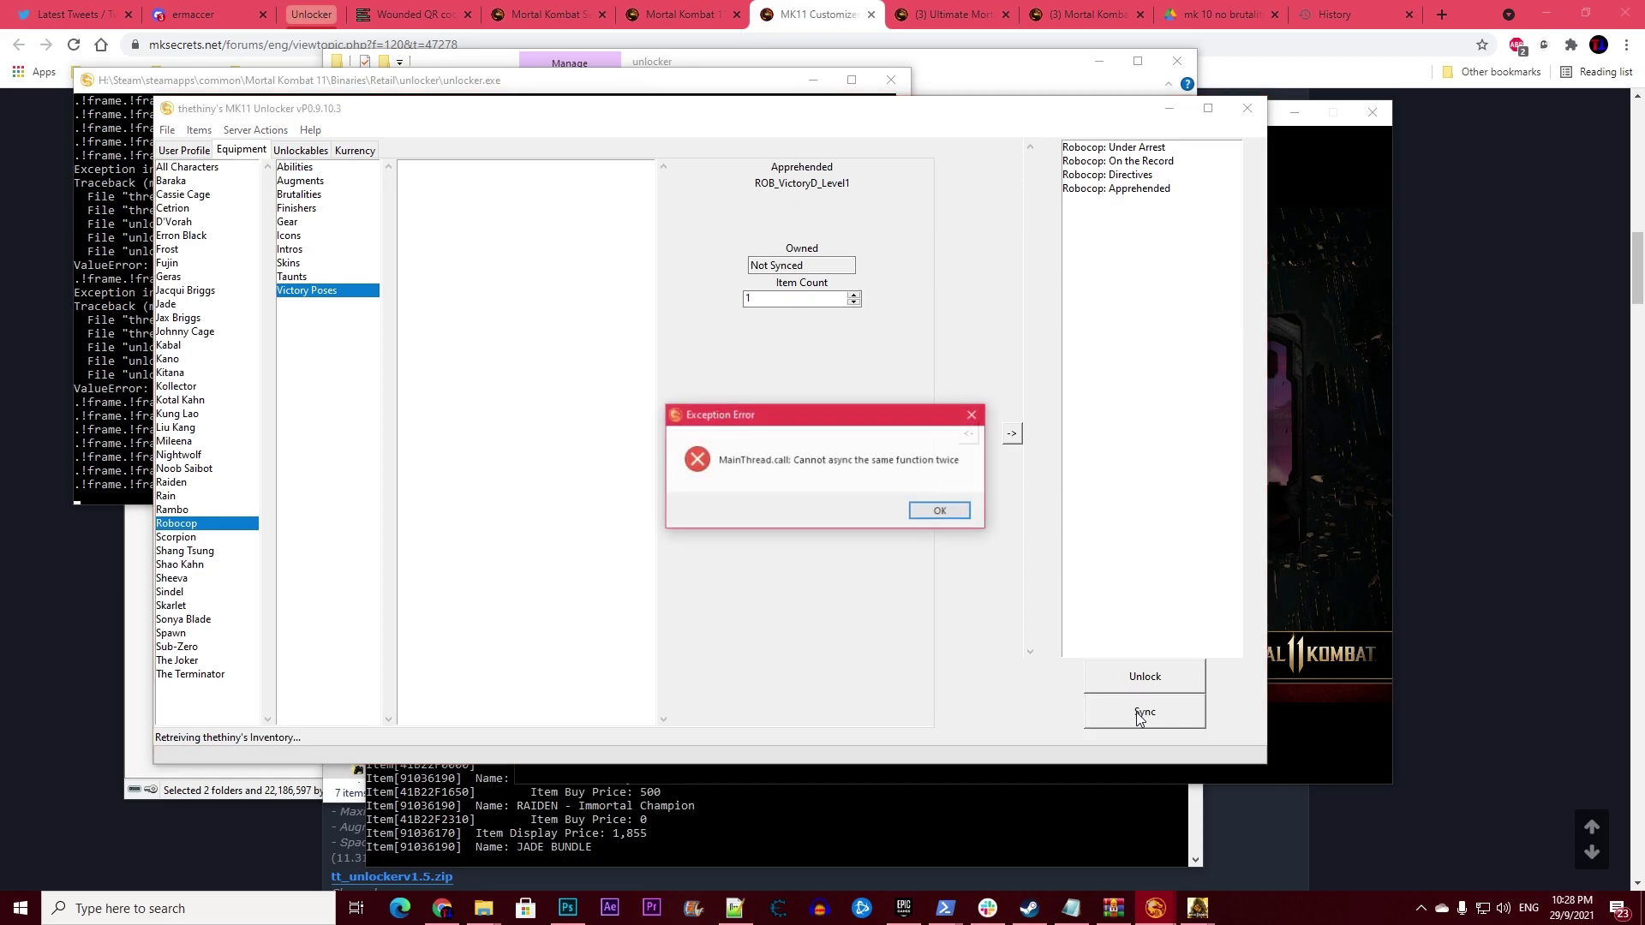
pyautogui.click(951, 510)
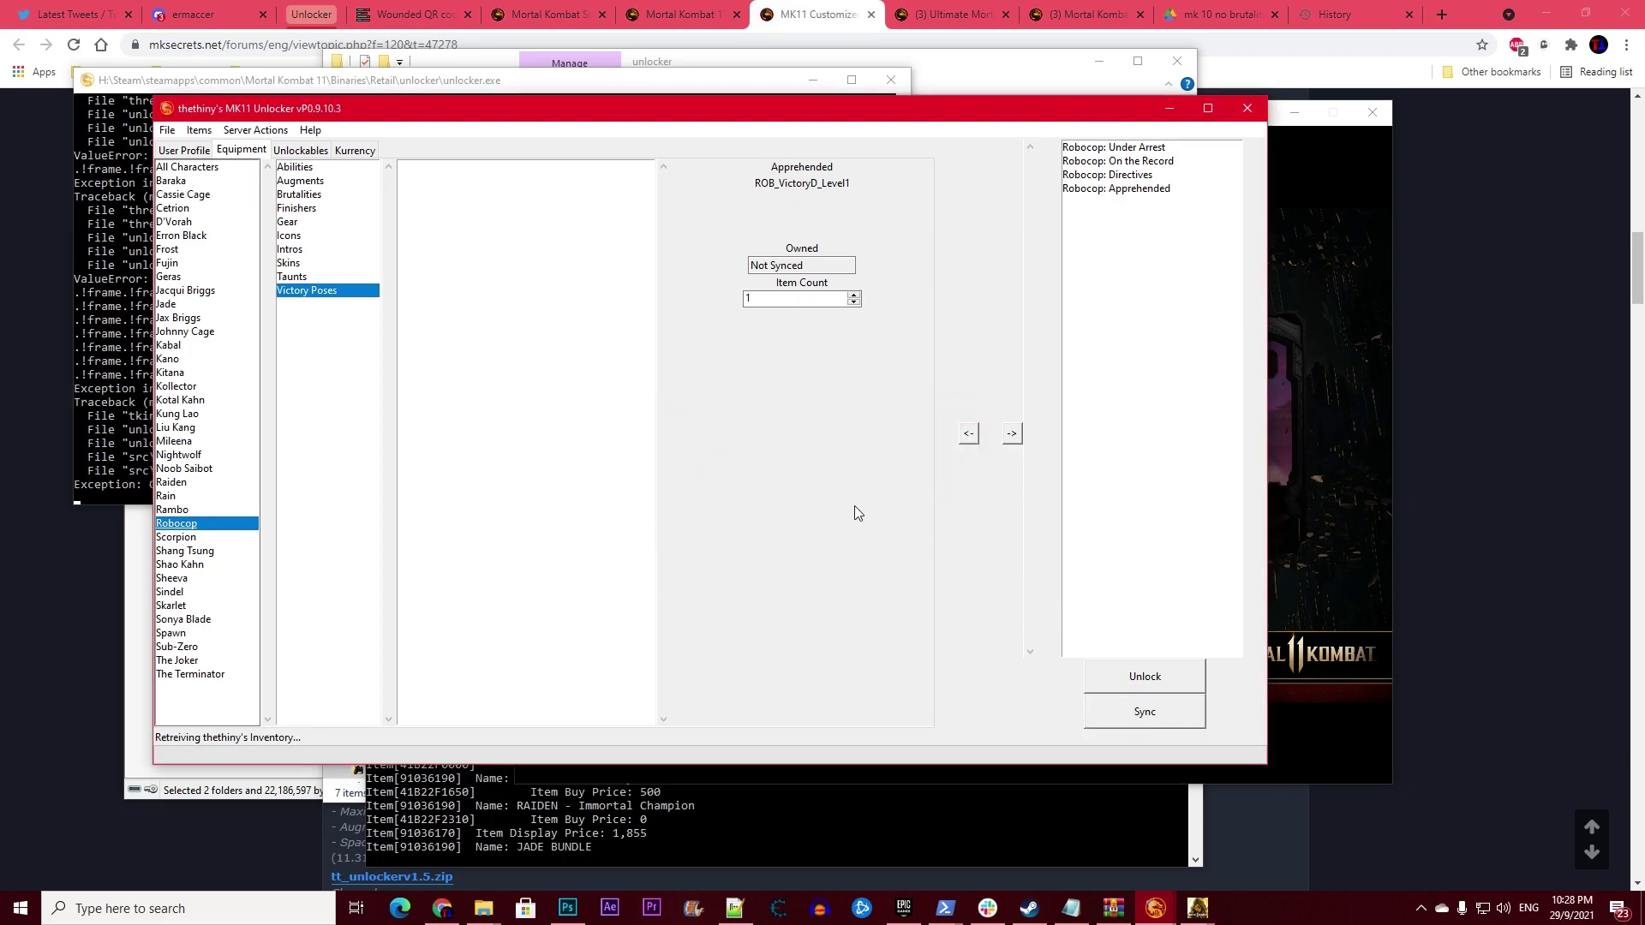